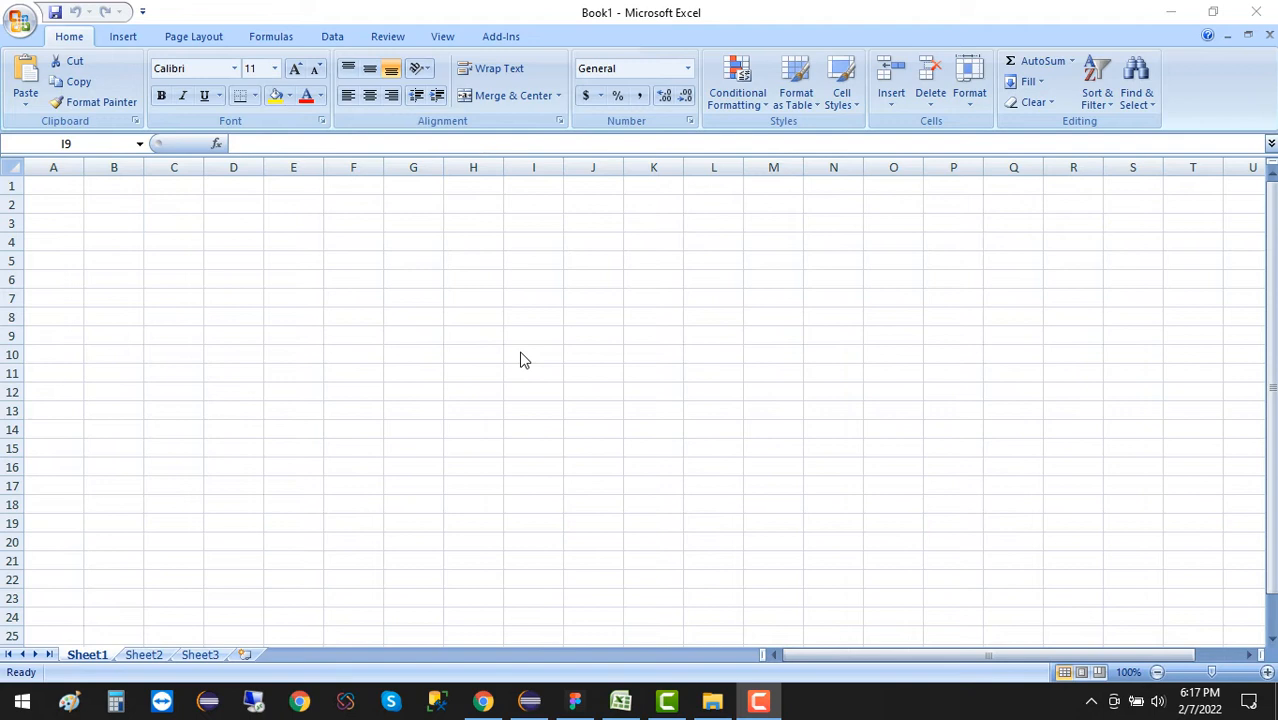
{"action": "left_click", "coordinate": [490, 260]}
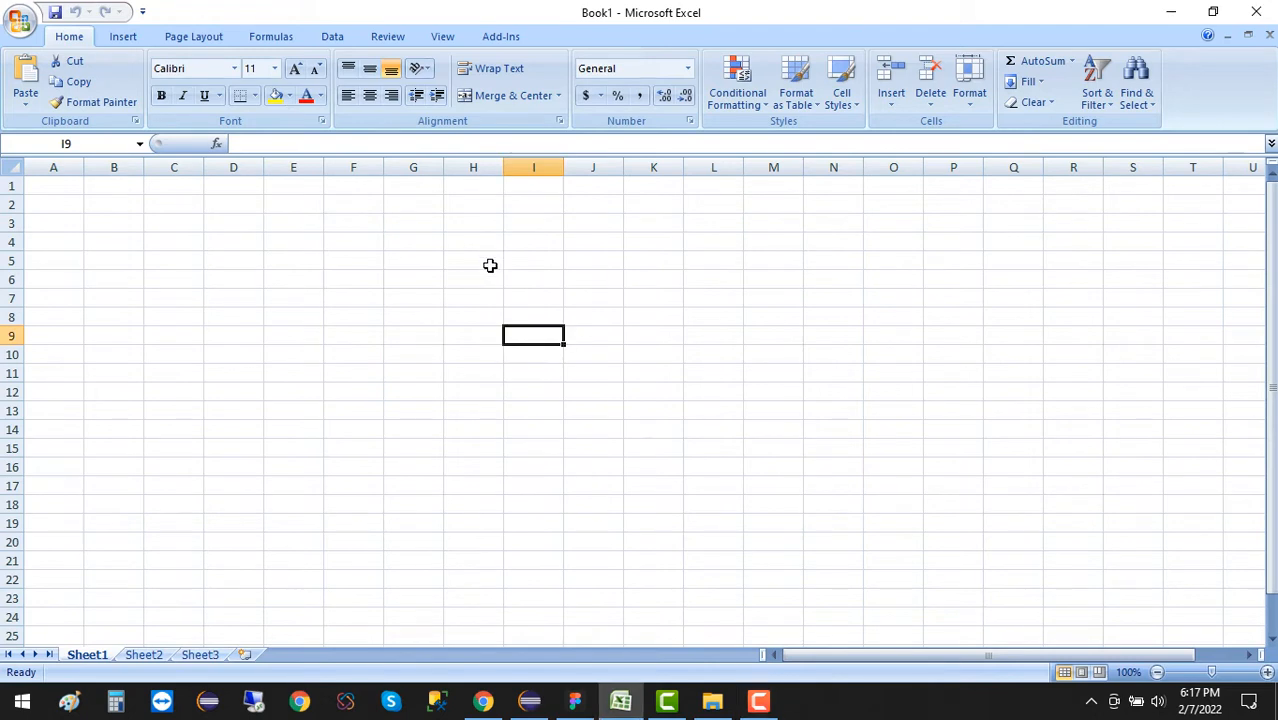
{"action": "left_click", "coordinate": [491, 263]}
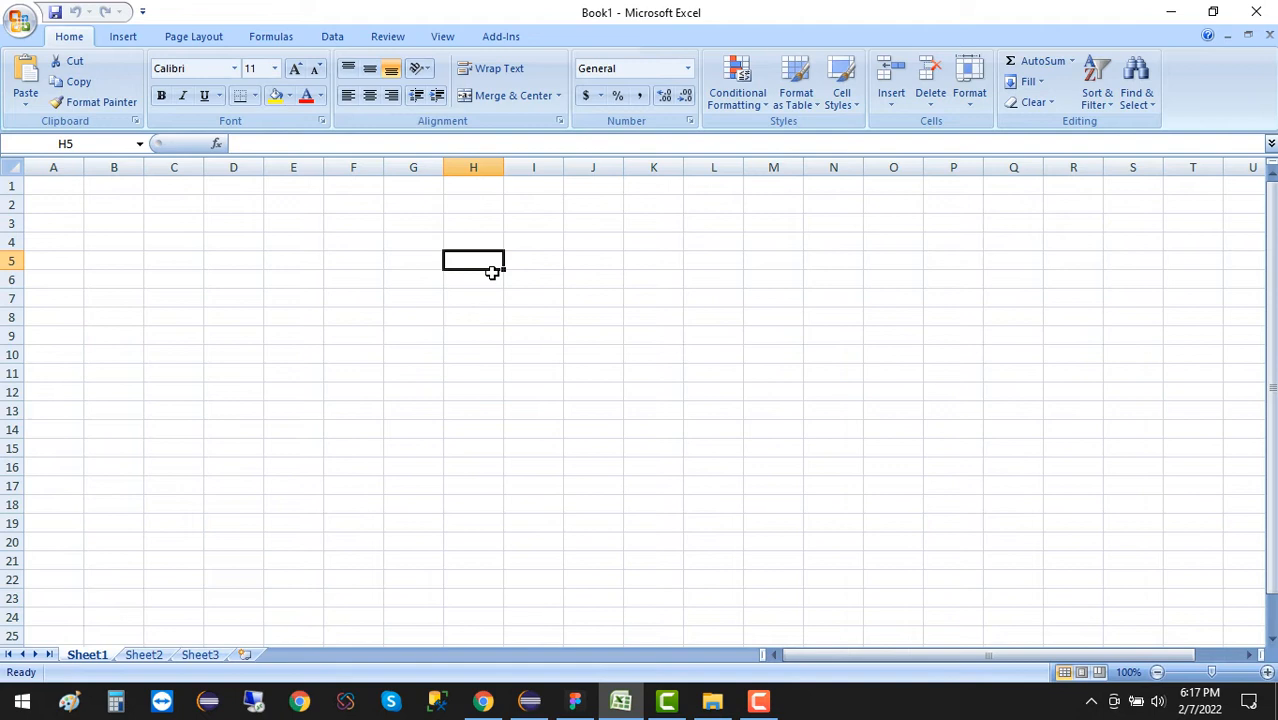
{"action": "left_click", "coordinate": [496, 303]}
{"action": "left_click", "coordinate": [340, 258]}
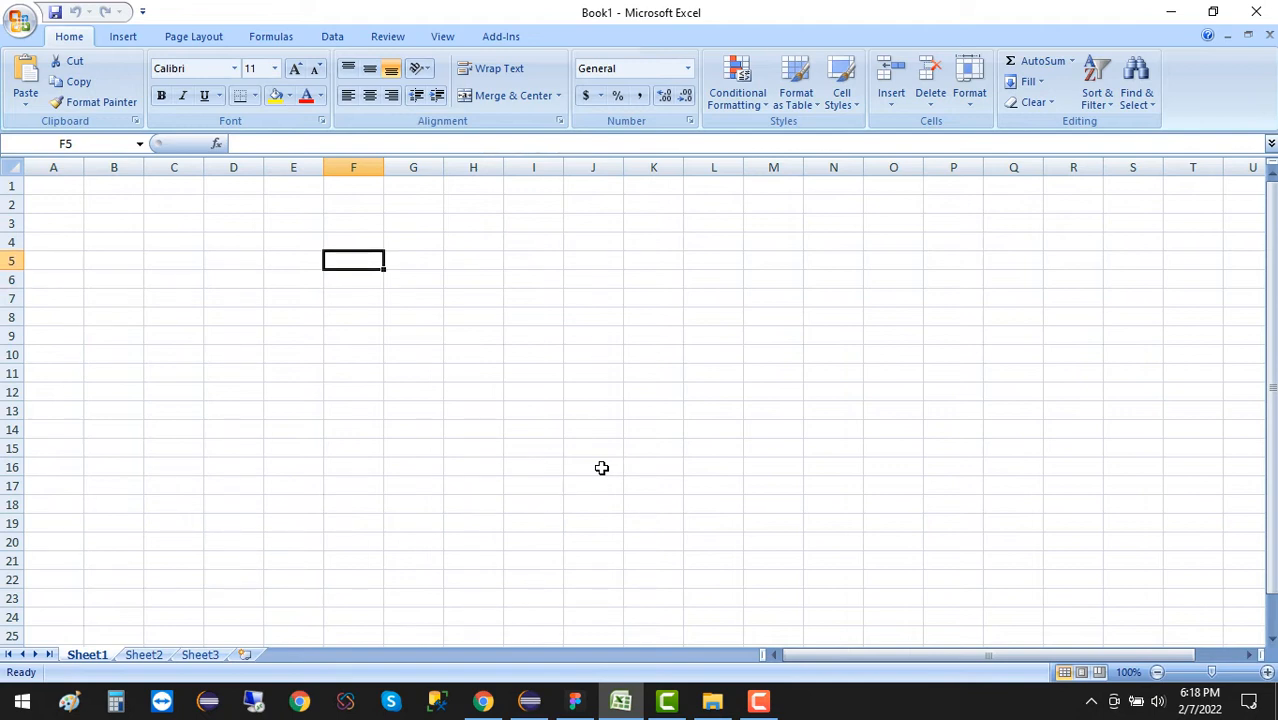
{"action": "type", "text": "Exam"}
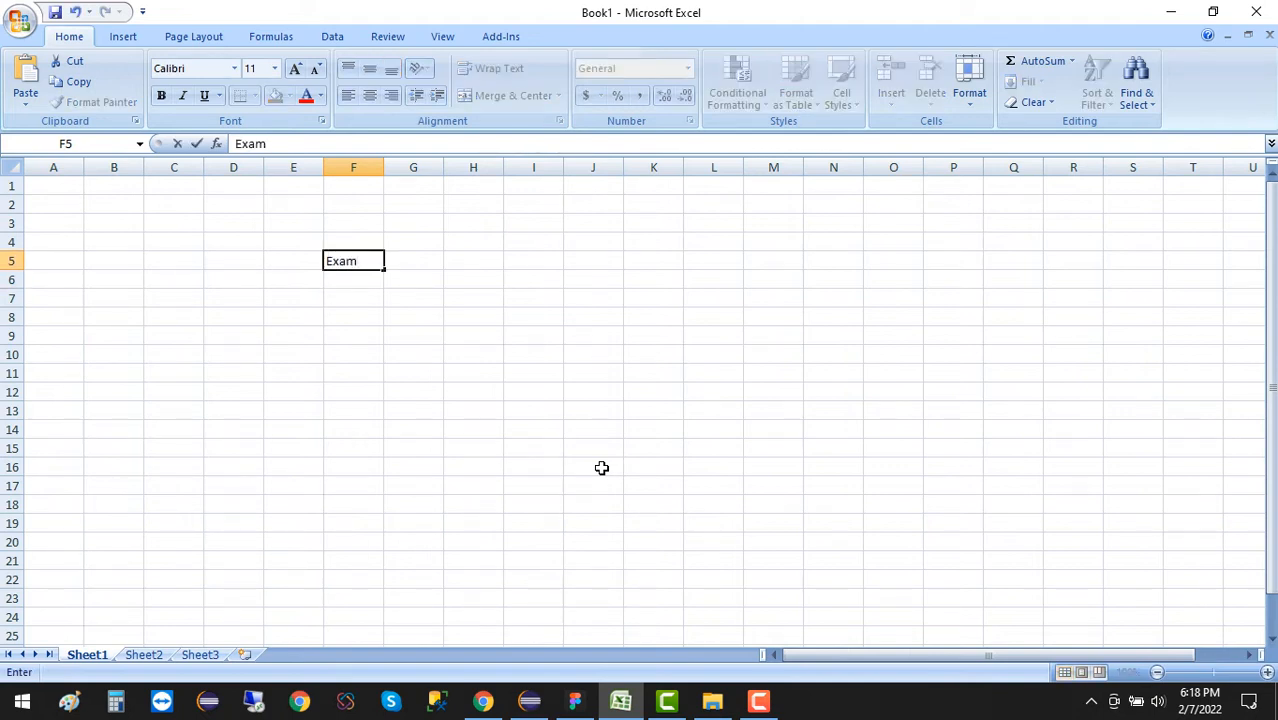
{"action": "type", "text": "ple Table"}
{"action": "key", "text": "Return"}
{"action": "key", "text": "Left"}
{"action": "type", "text": "S.No"}
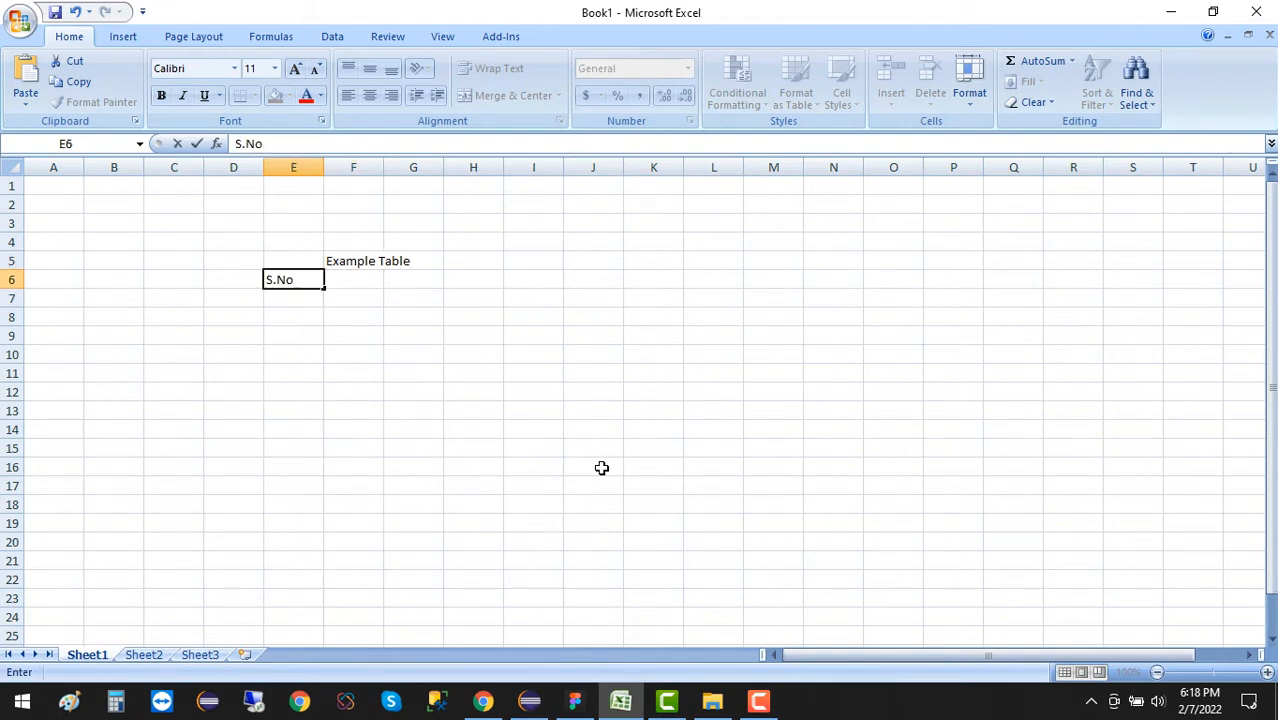
{"action": "key", "text": "Return"}
{"action": "type", "text": "N"}
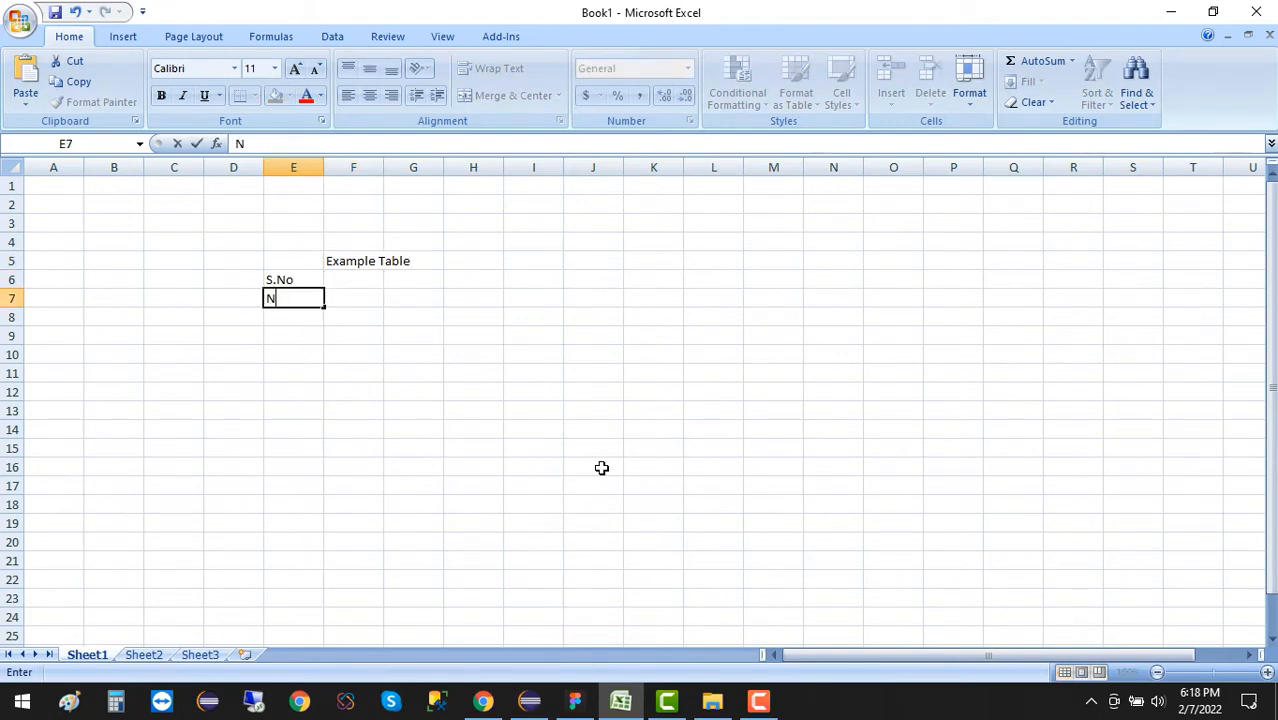
{"action": "key", "text": "Up"}
{"action": "key", "text": "Right"}
{"action": "type", "text": "Ba"}
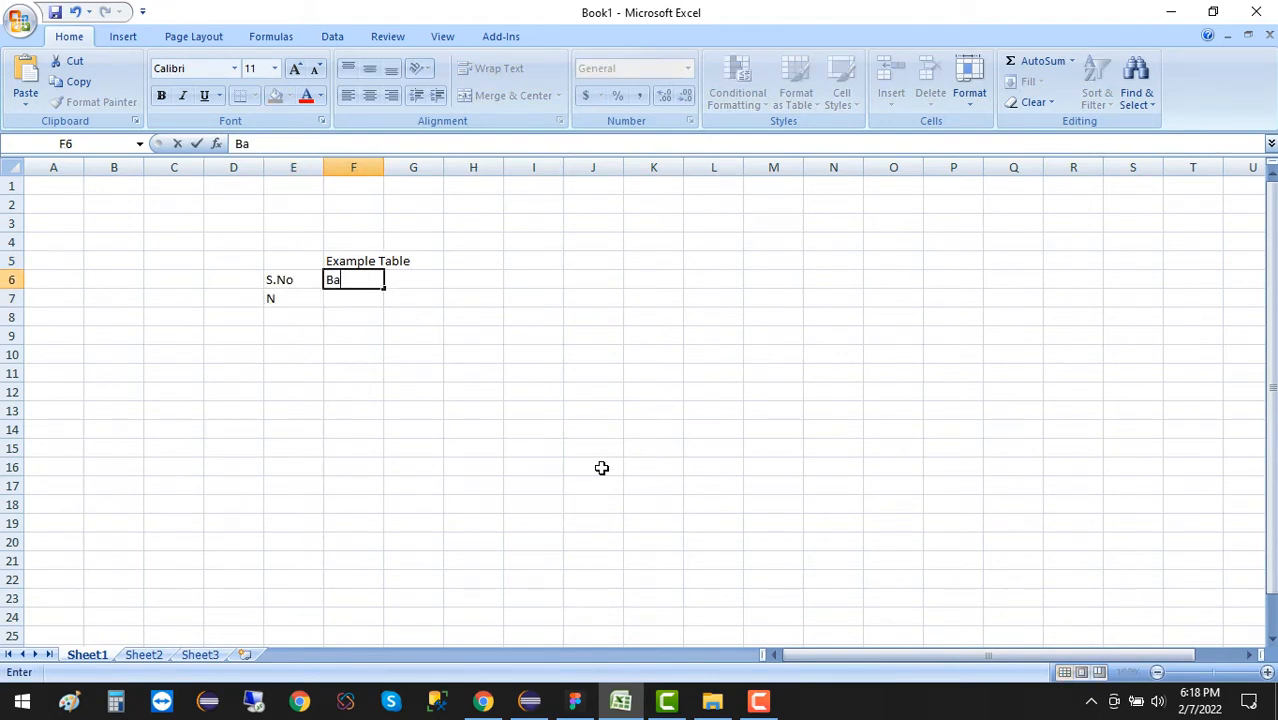
{"action": "type", "text": "si"}
{"action": "key", "text": "Up"}
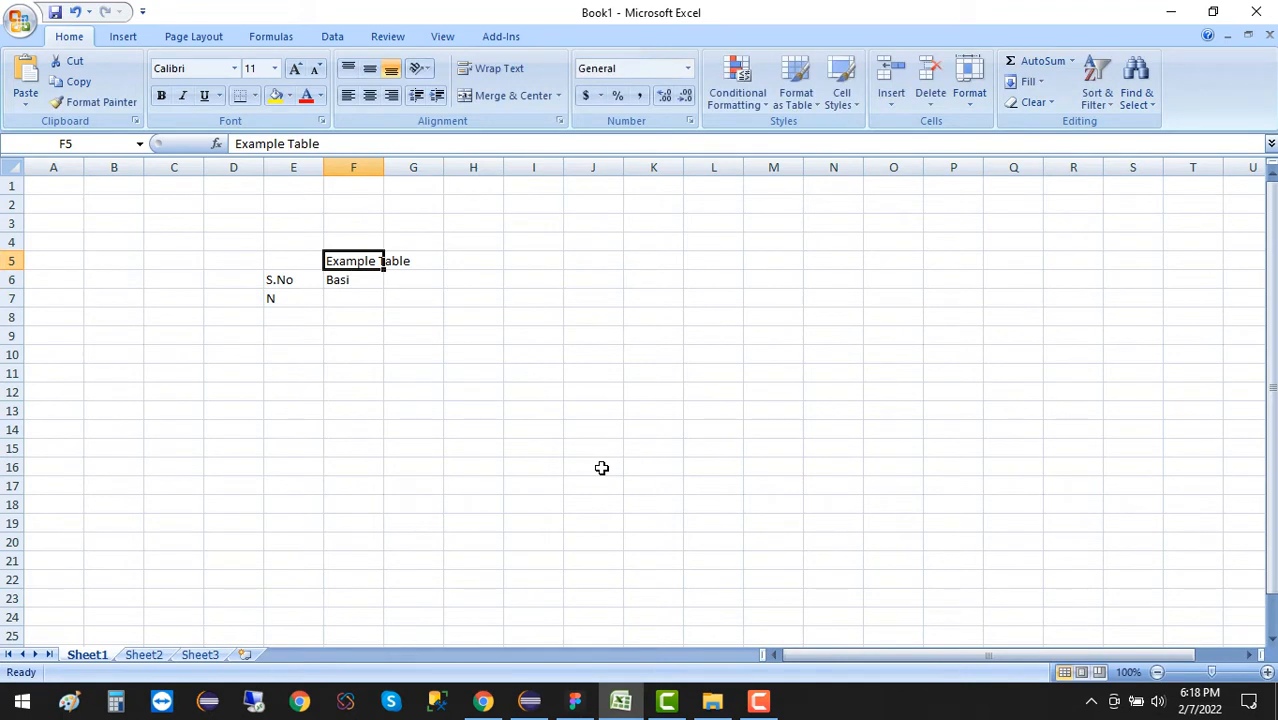
{"action": "key", "text": "ctrl+a"}
{"action": "key", "text": "Delete"}
- Increase the font size of the empty cell H5 by several increments
{"action": "left_click", "coordinate": [451, 260]}
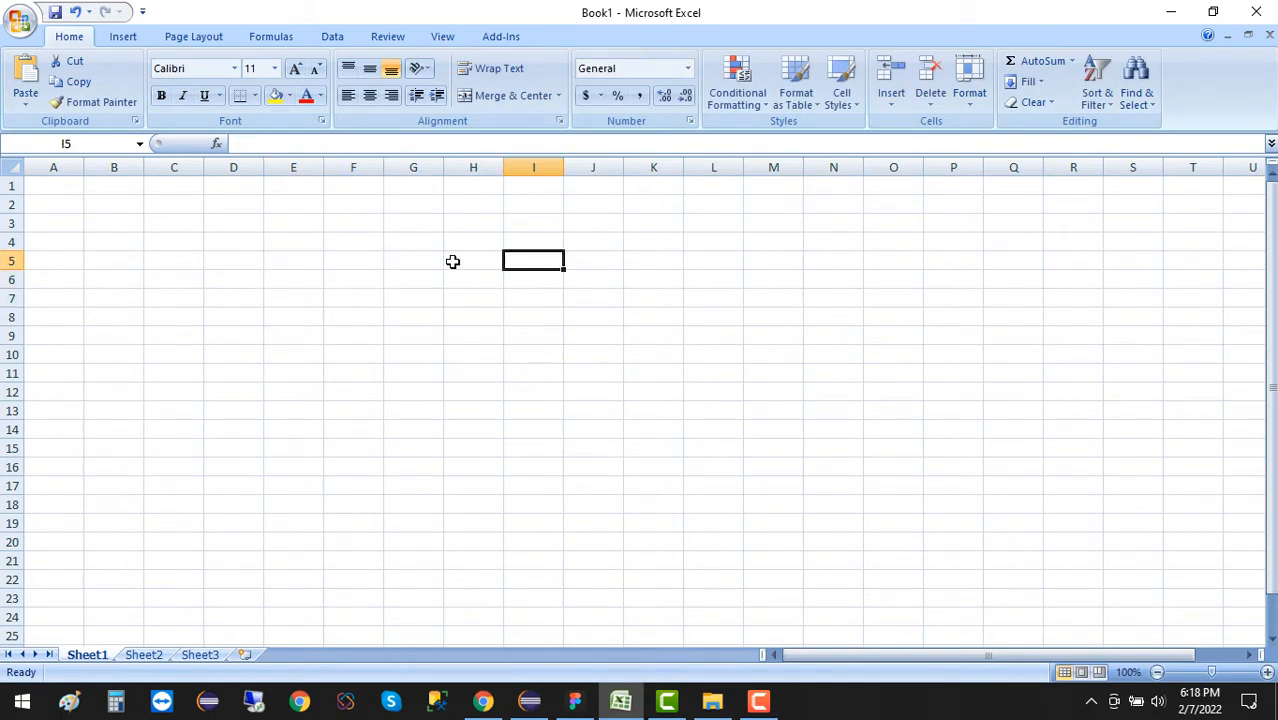
{"action": "left_click", "coordinate": [297, 71]}
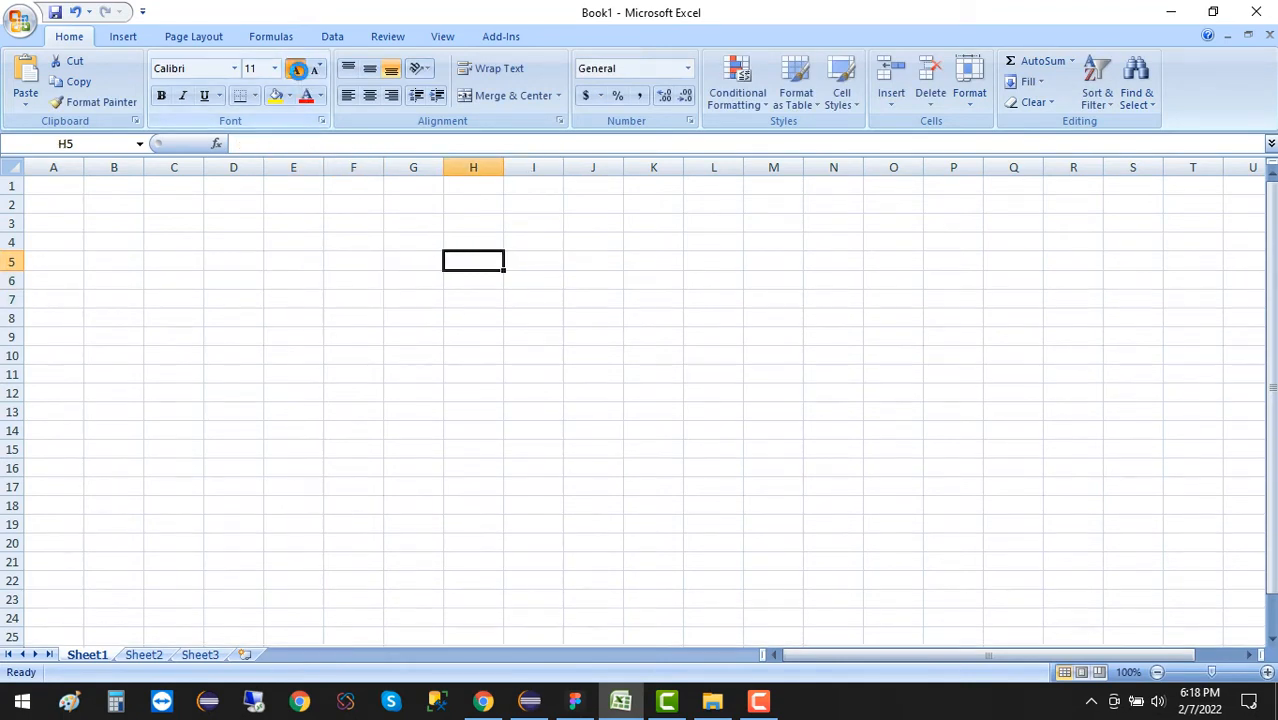
{"action": "left_click", "coordinate": [297, 71]}
{"action": "left_click", "coordinate": [297, 71]}
- Enter the title "Employee Table" in cell F5
{"action": "left_click", "coordinate": [343, 266]}
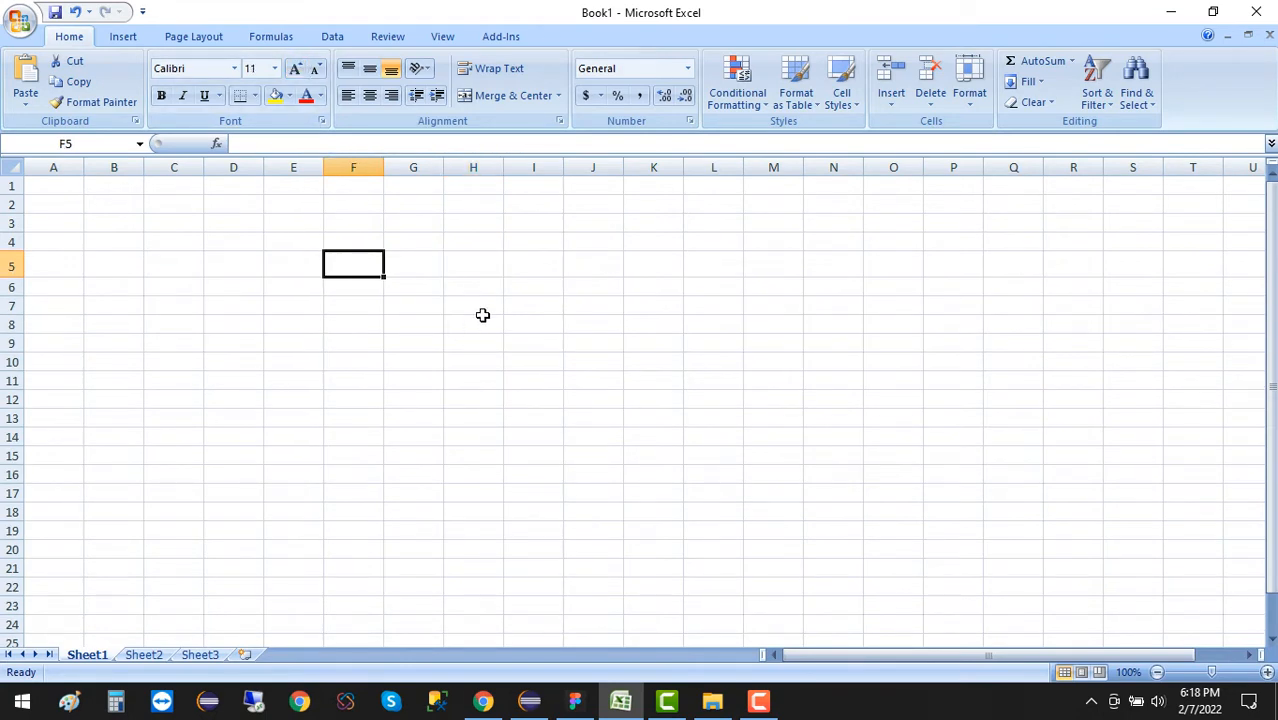
{"action": "type", "text": "Employee"}
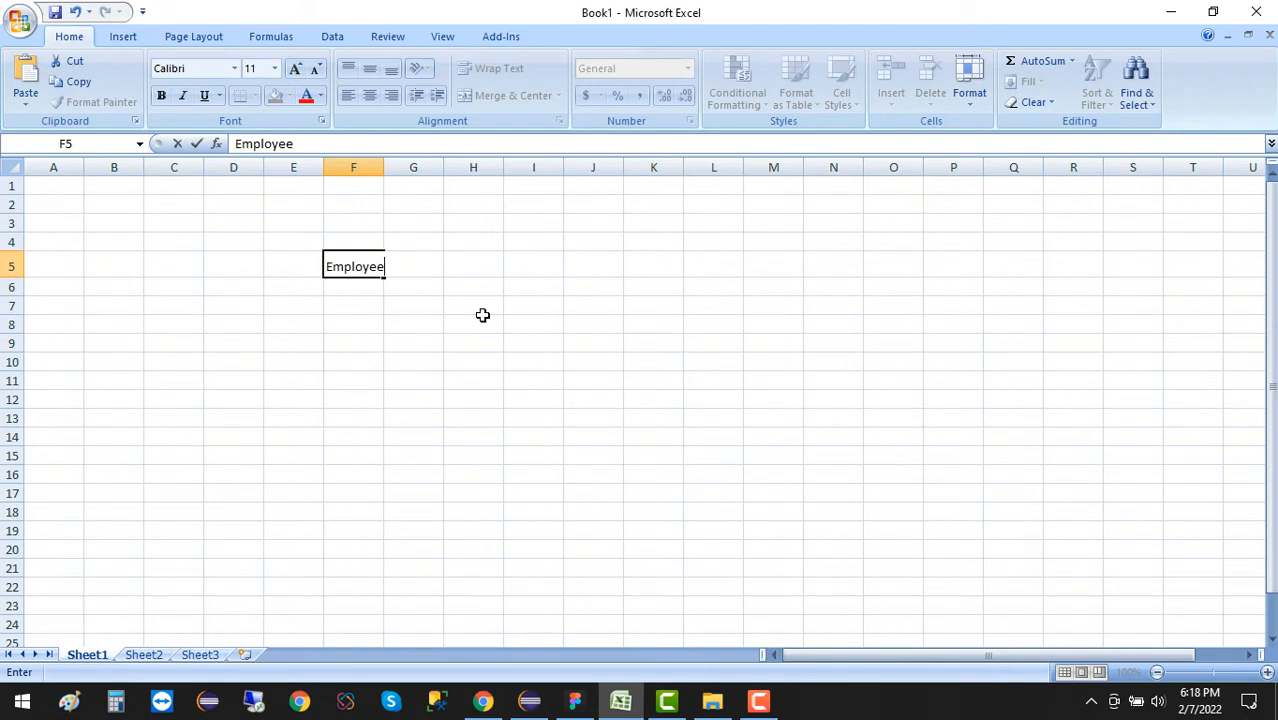
{"action": "type", "text": " Table"}
{"action": "key", "text": "Return"}
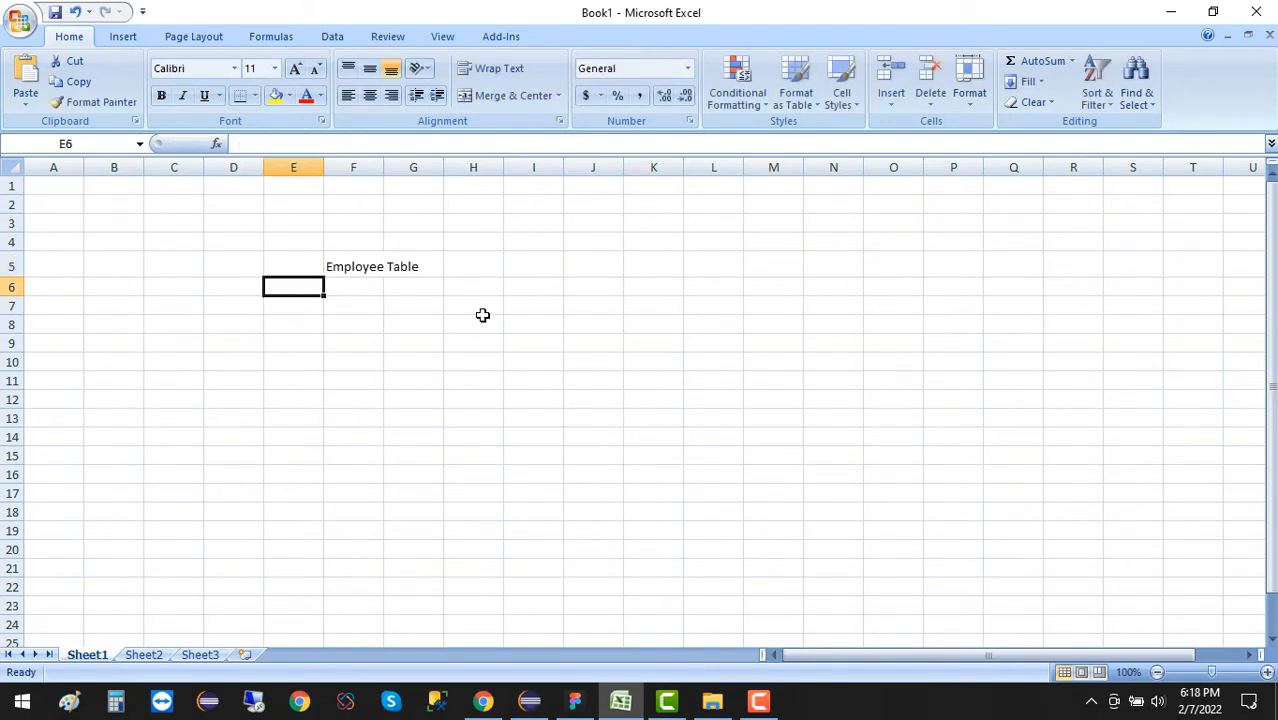
- Enter the column headings "S.No", "Name" and "Basic" in cells E6, F6 and G6
{"action": "type", "text": "S.No"}
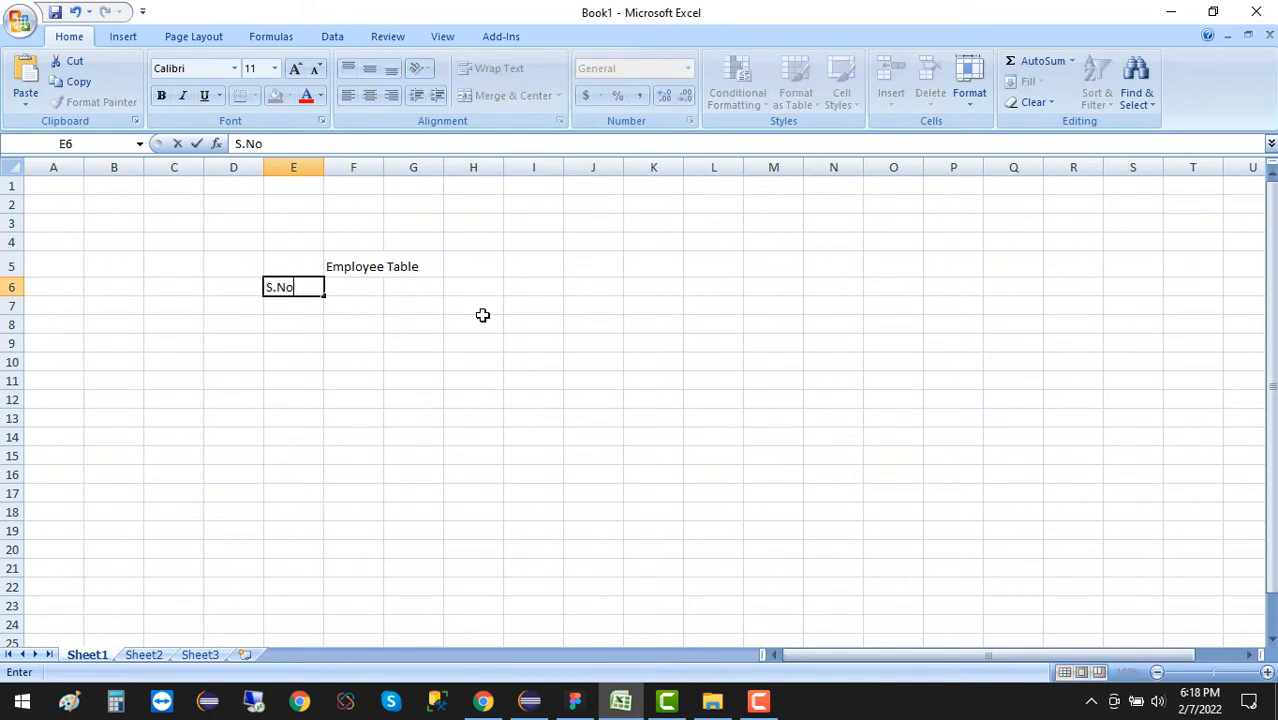
{"action": "key", "text": "Return"}
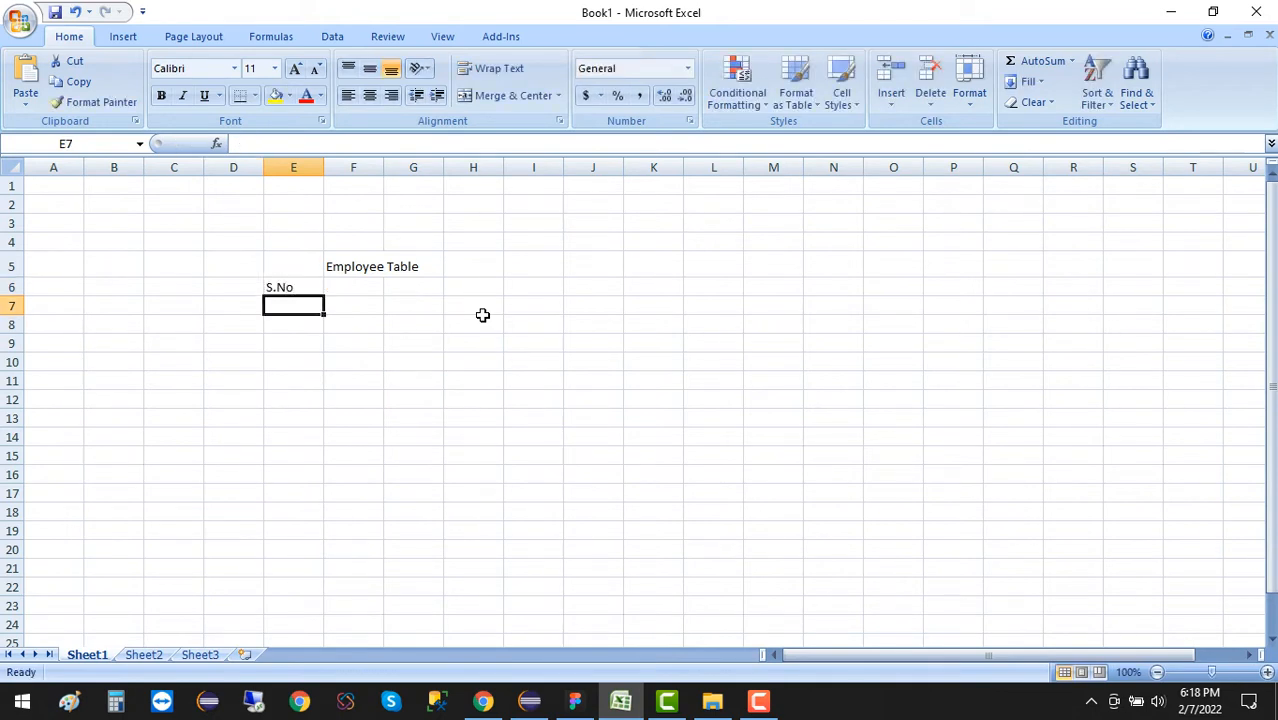
{"action": "key", "text": "Right"}
{"action": "key", "text": "Up"}
{"action": "type", "text": "Name"}
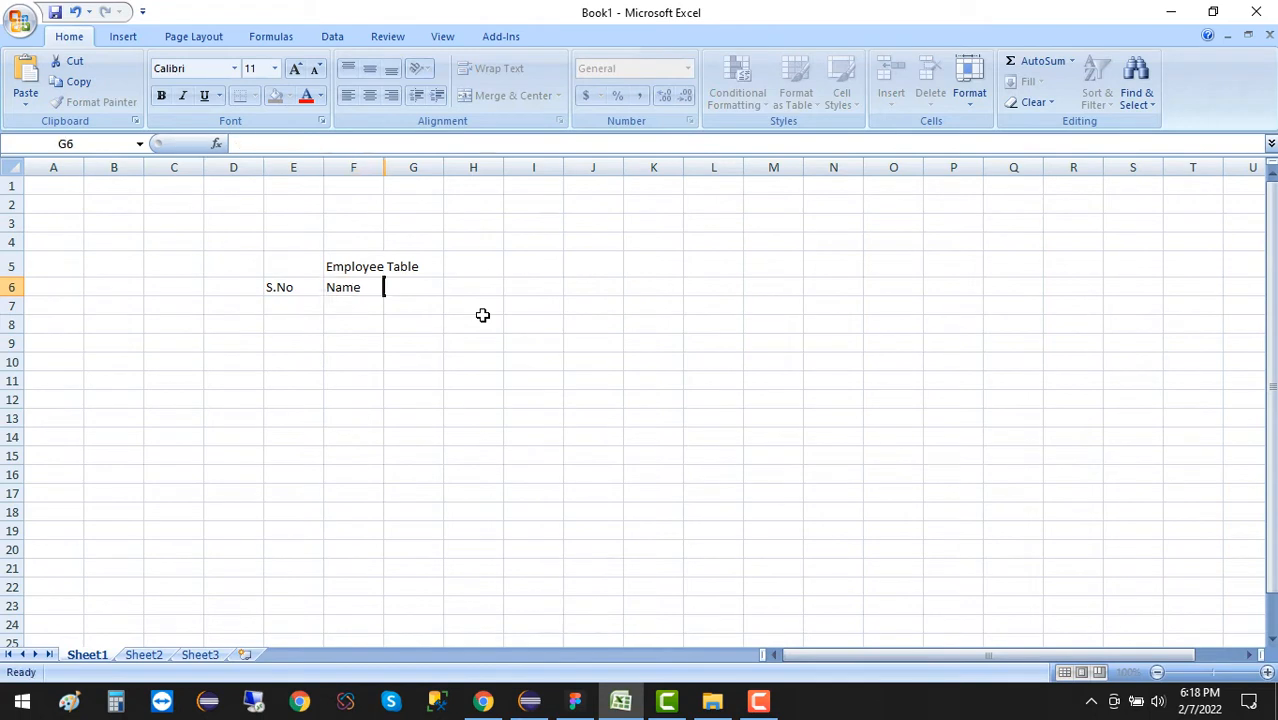
{"action": "key", "text": "Tab"}
{"action": "type", "text": "Basic"}
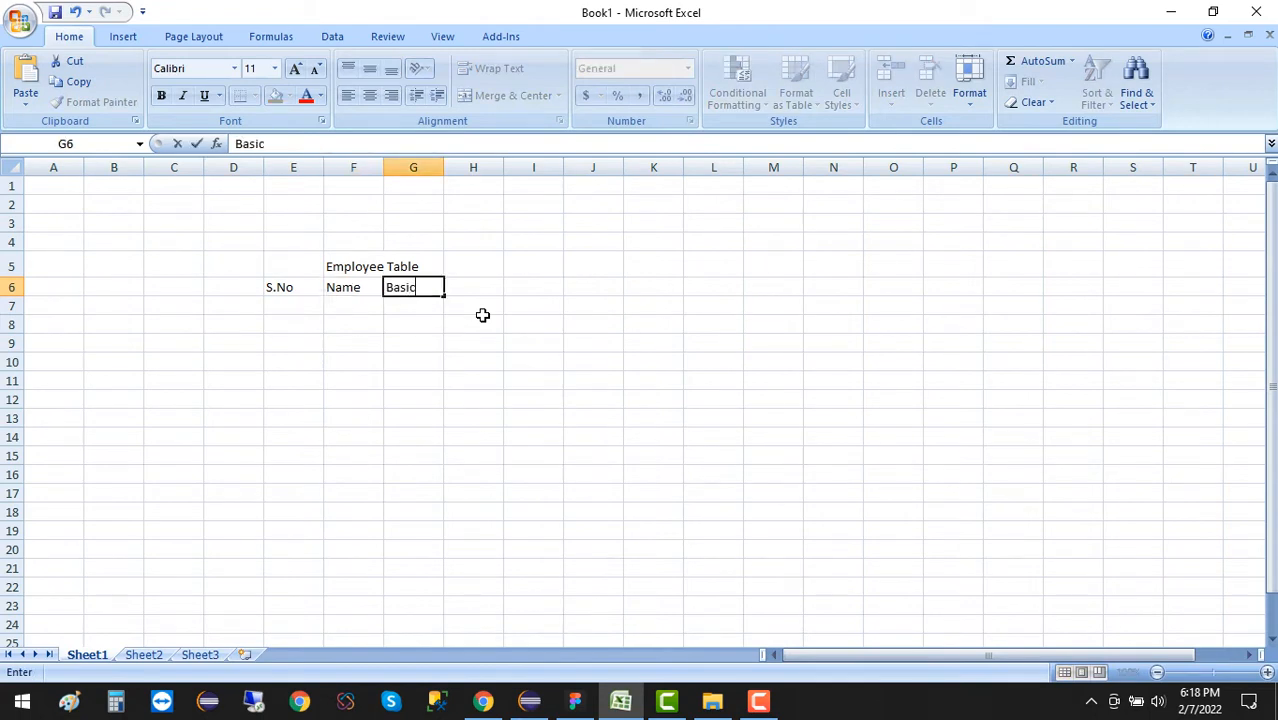
{"action": "key", "text": "Tab"}
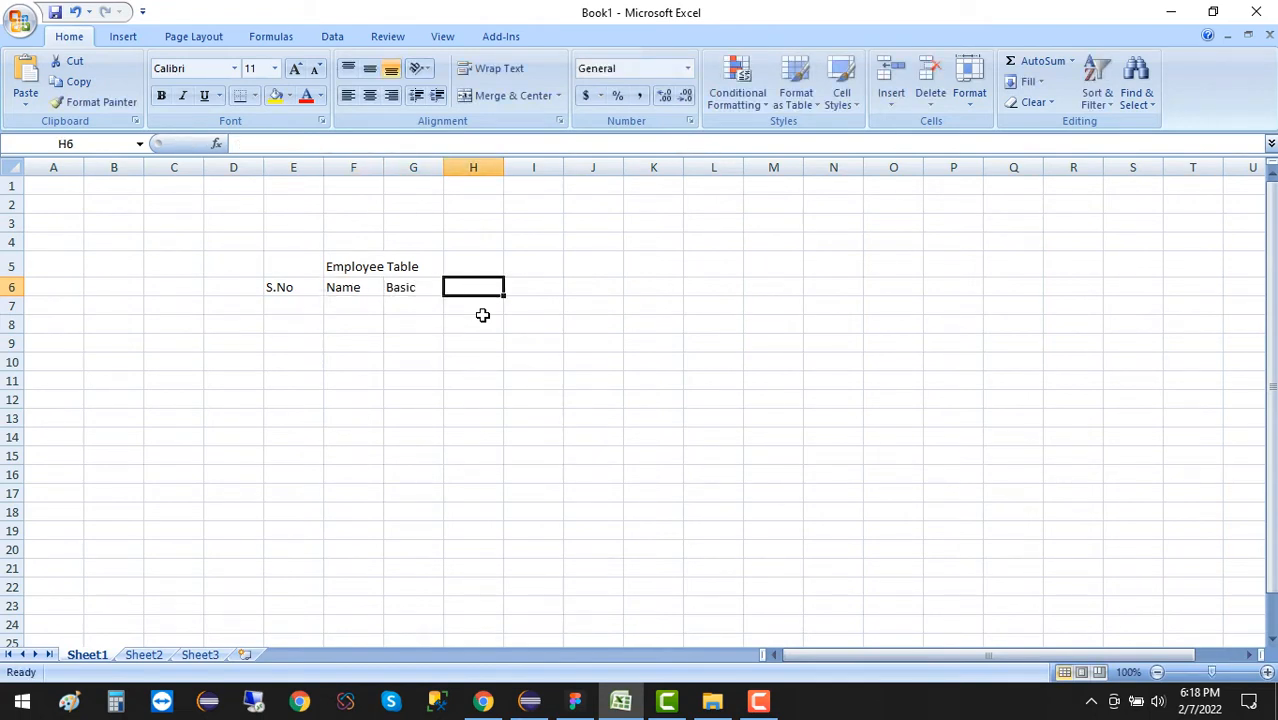
- Add the column heading "House Allowance" in cell H6
{"action": "scroll", "coordinate": [355, 293], "scroll_direction": "up", "scroll_amount": 2}
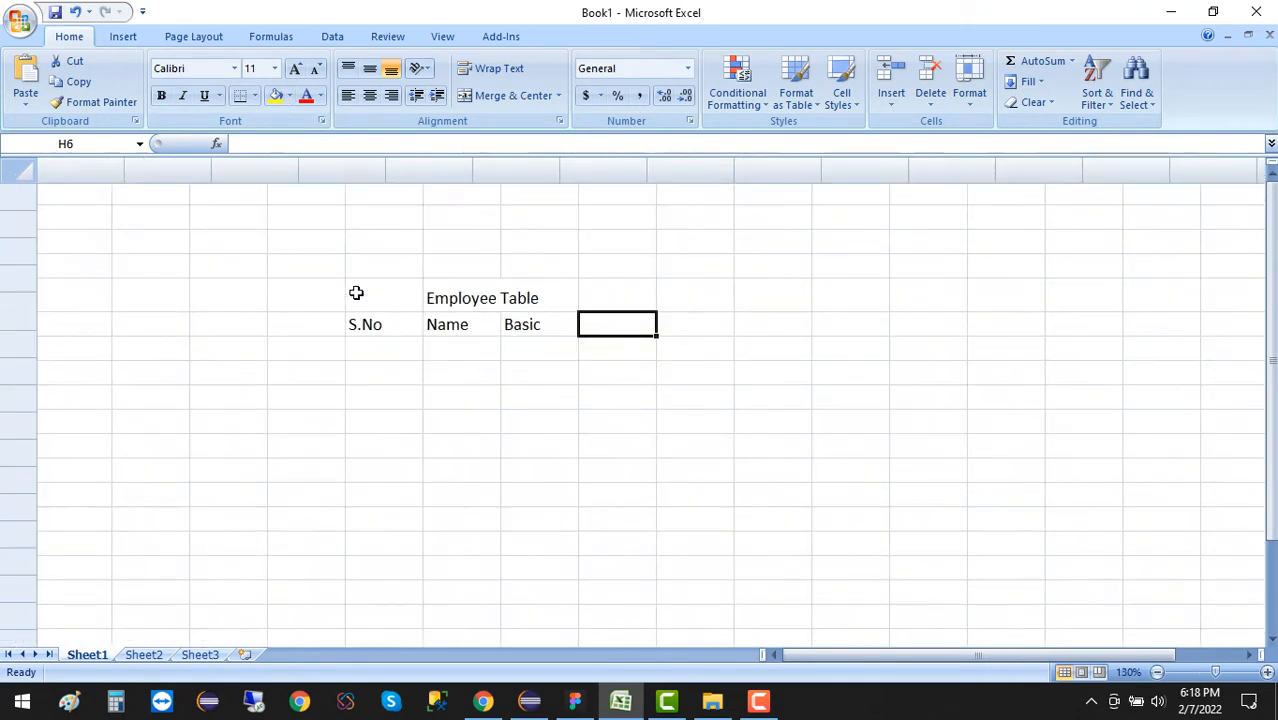
{"action": "scroll", "coordinate": [355, 293], "scroll_direction": "up", "scroll_amount": 2}
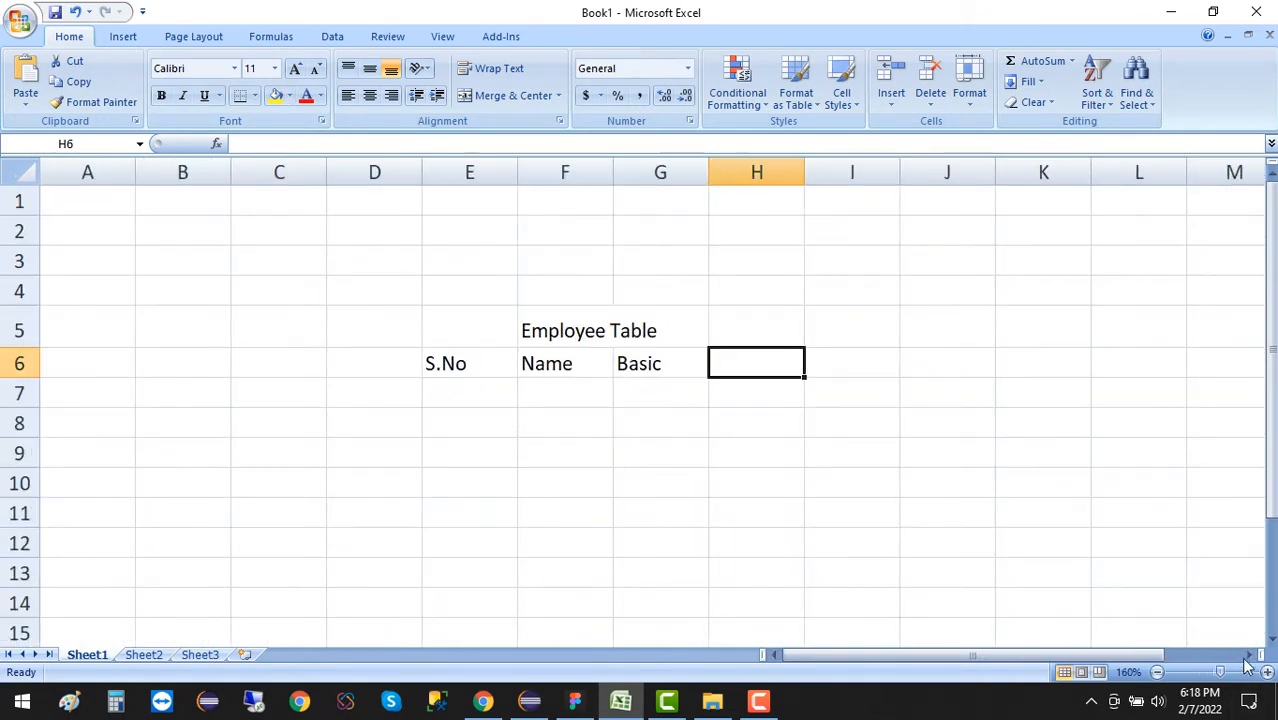
{"action": "left_click", "coordinate": [1250, 655]}
{"action": "left_click", "coordinate": [1250, 655]}
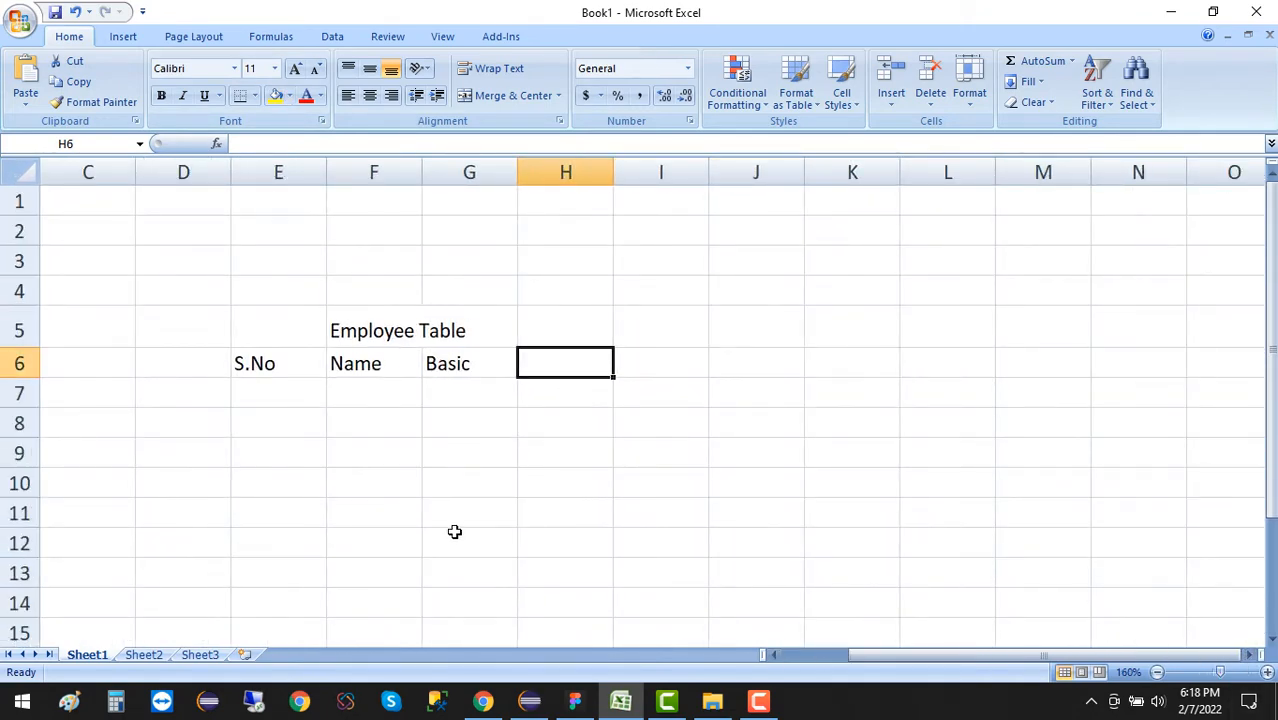
{"action": "left_click", "coordinate": [1271, 638]}
{"action": "left_click", "coordinate": [1271, 638]}
{"action": "left_click", "coordinate": [1271, 640]}
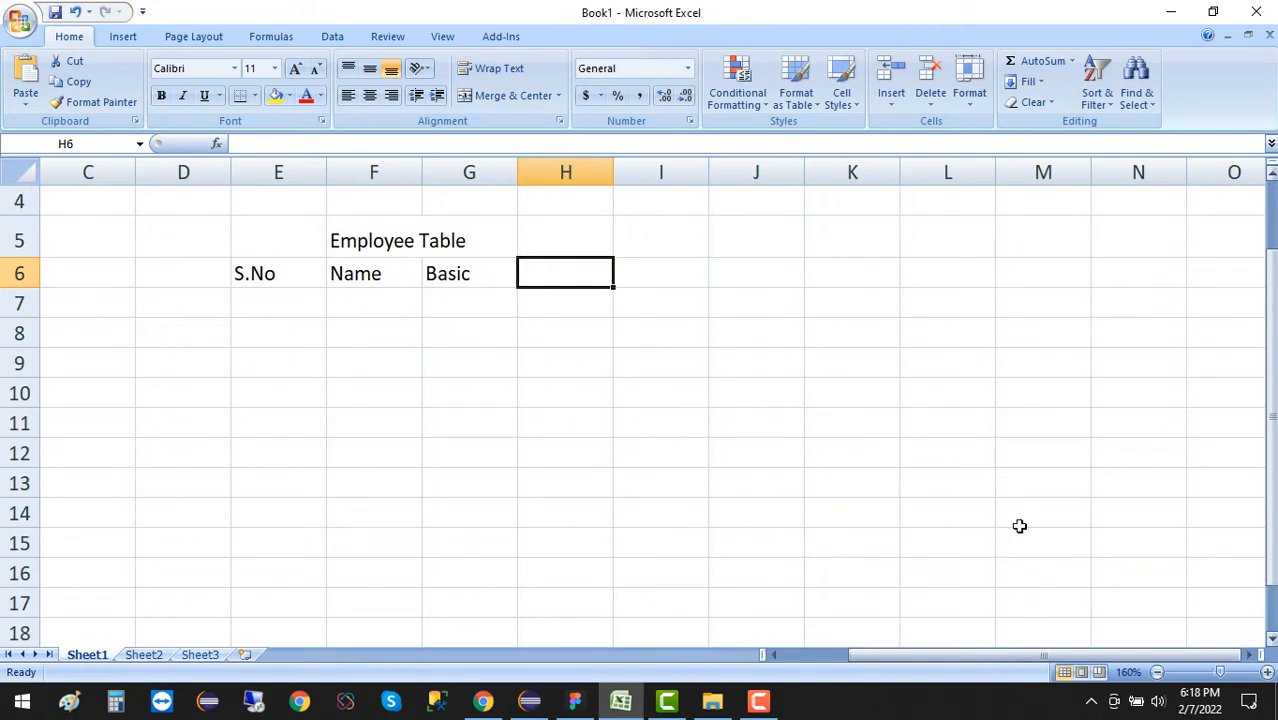
{"action": "left_click", "coordinate": [756, 400]}
{"action": "left_click", "coordinate": [522, 274]}
{"action": "key", "text": "Up"}
{"action": "key", "text": "Down"}
{"action": "type", "text": "House A"}
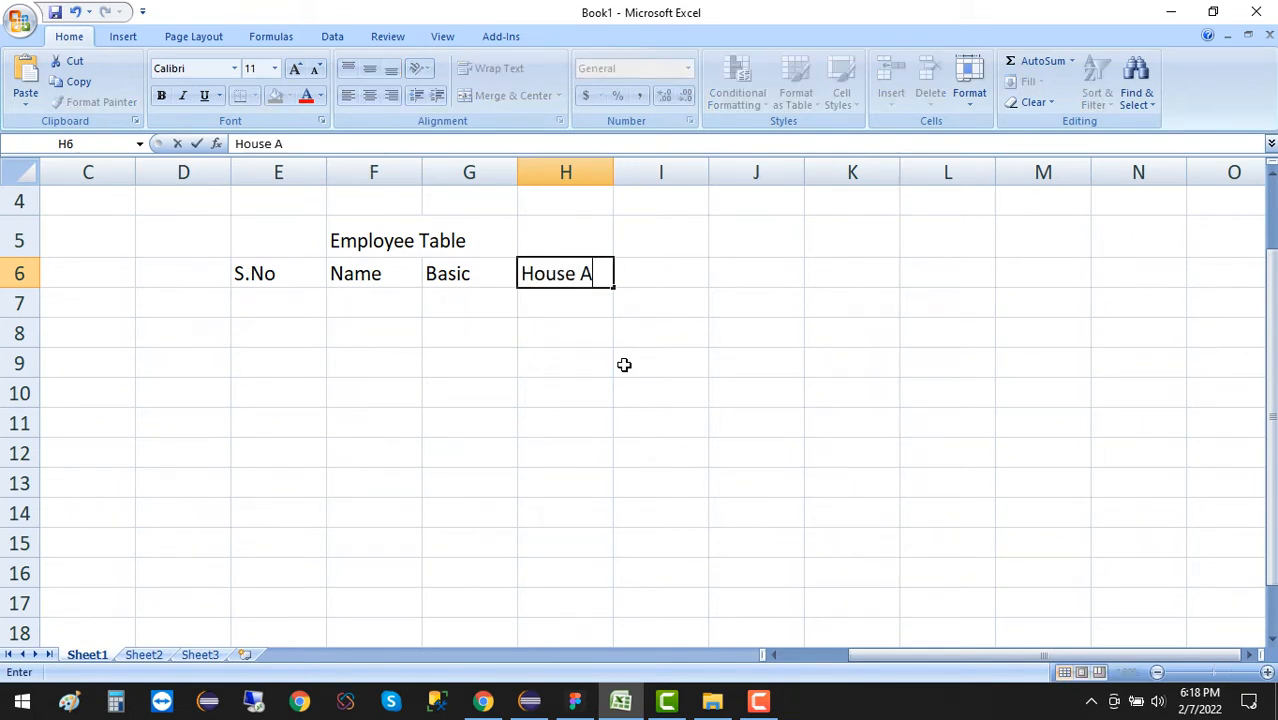
{"action": "type", "text": "llowances"}
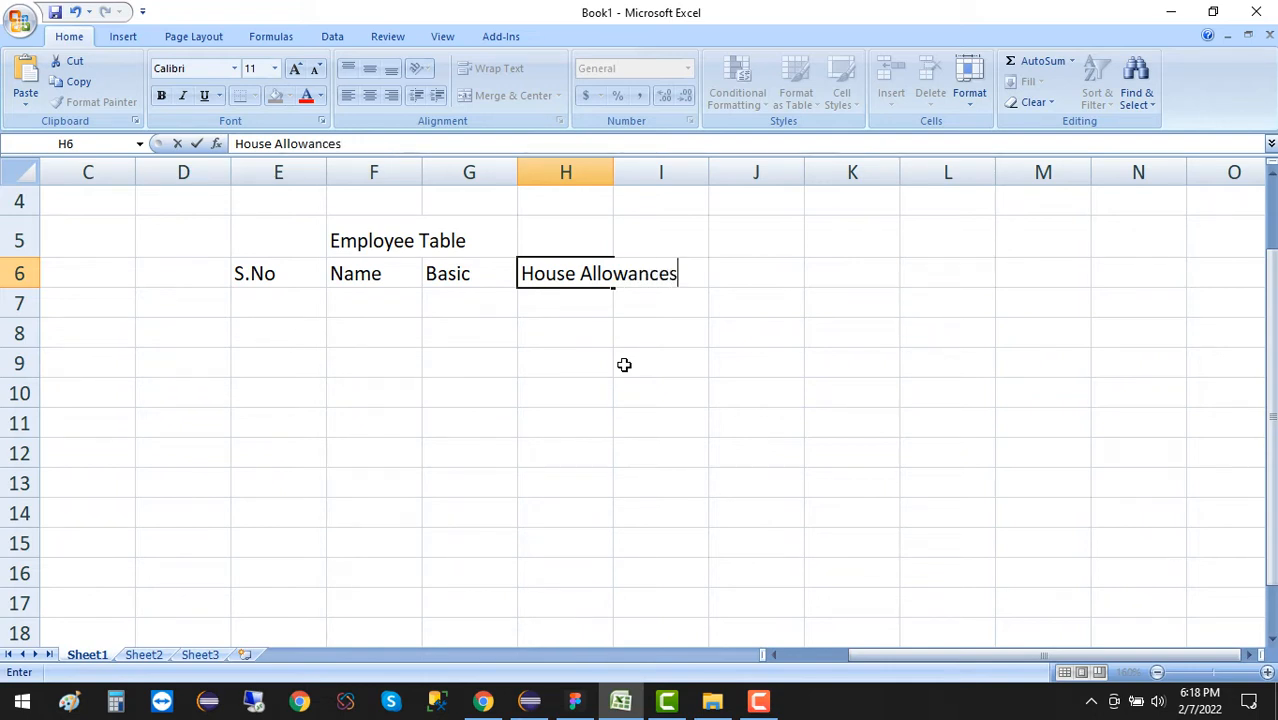
{"action": "key", "text": "BackSpace"}
{"action": "key", "text": "Tab"}
- Add the column headings "Medical Allowance" in cell I6 and "Travelling Allownce" in cell J6
{"action": "type", "text": "Me"}
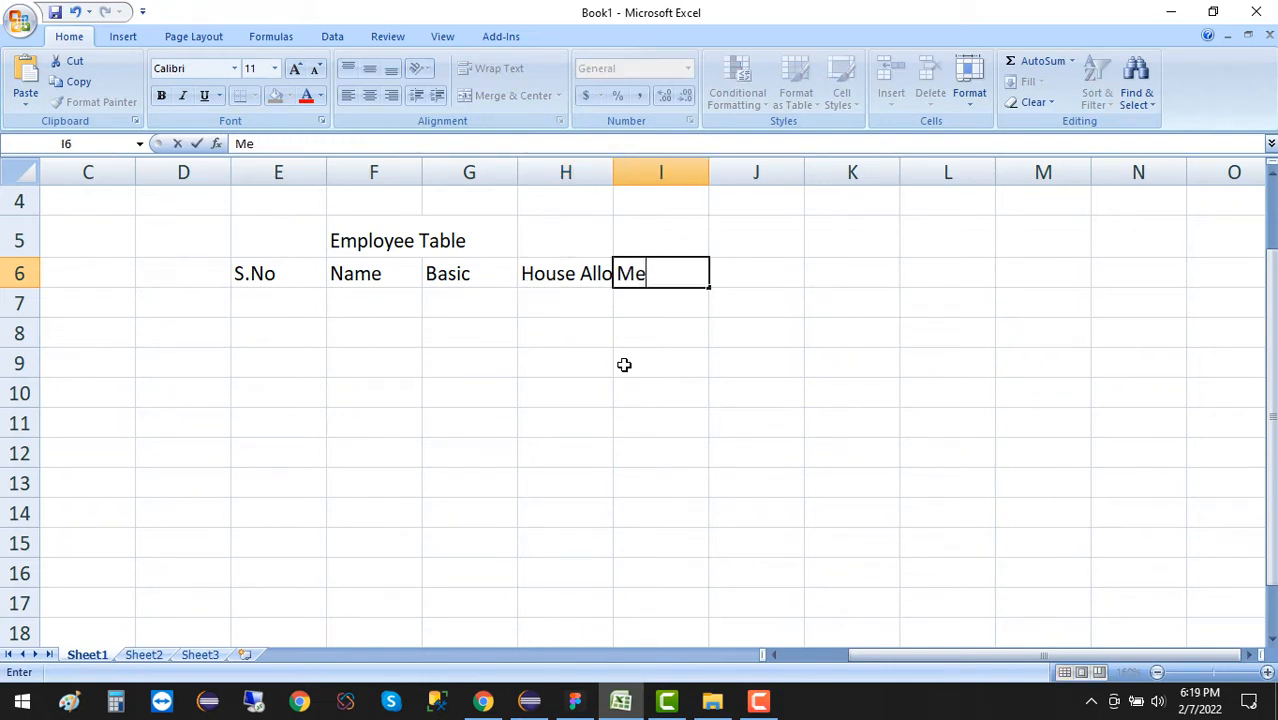
{"action": "type", "text": "dical All"}
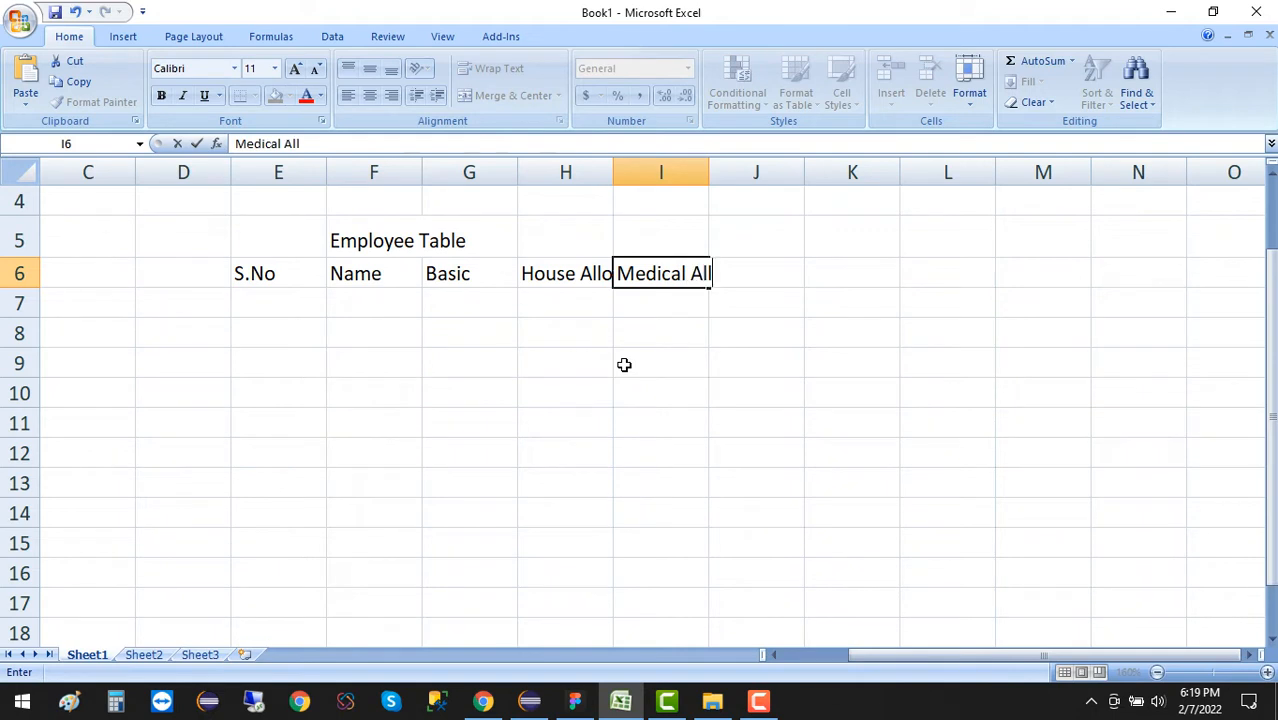
{"action": "type", "text": "owance"}
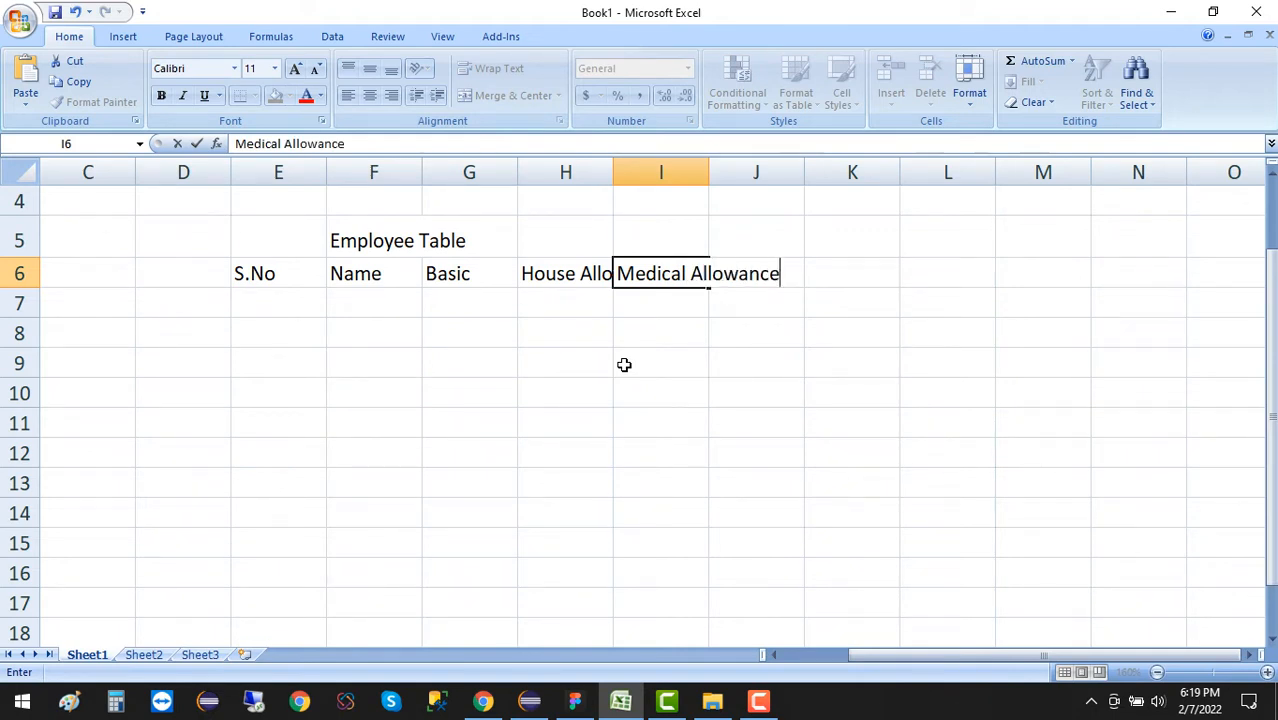
{"action": "key", "text": "Tab"}
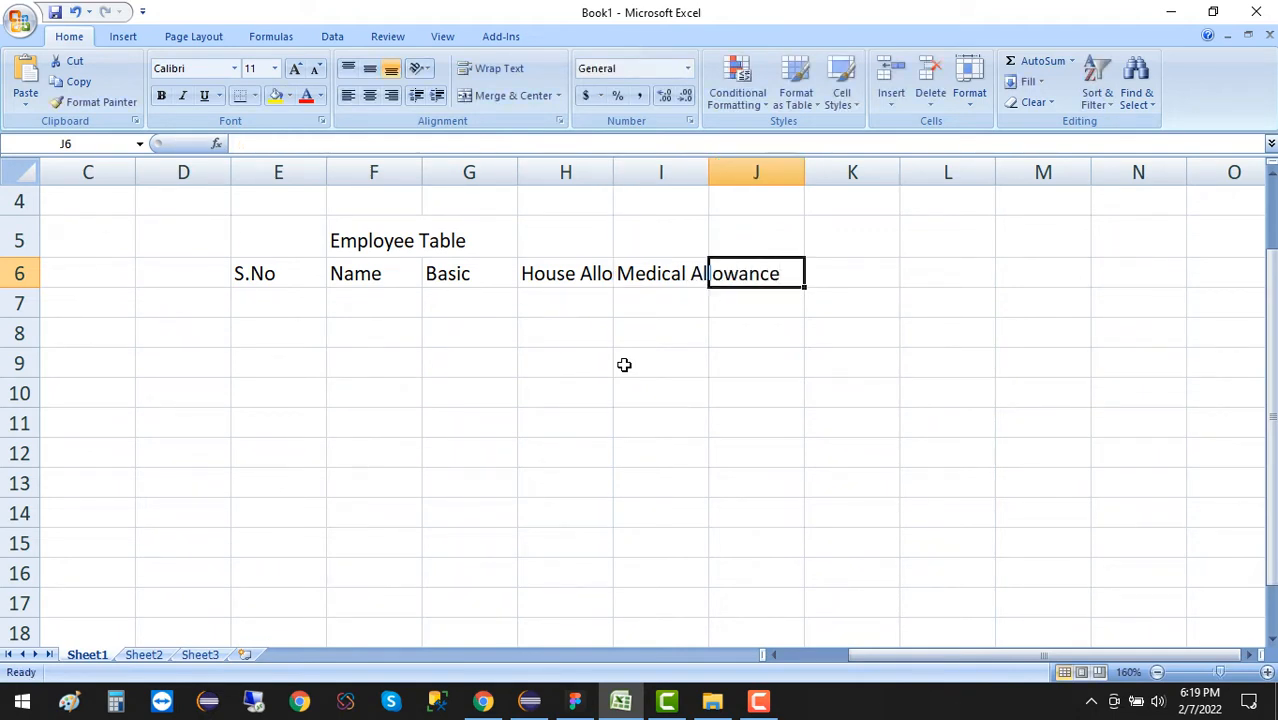
{"action": "type", "text": "Travelling"}
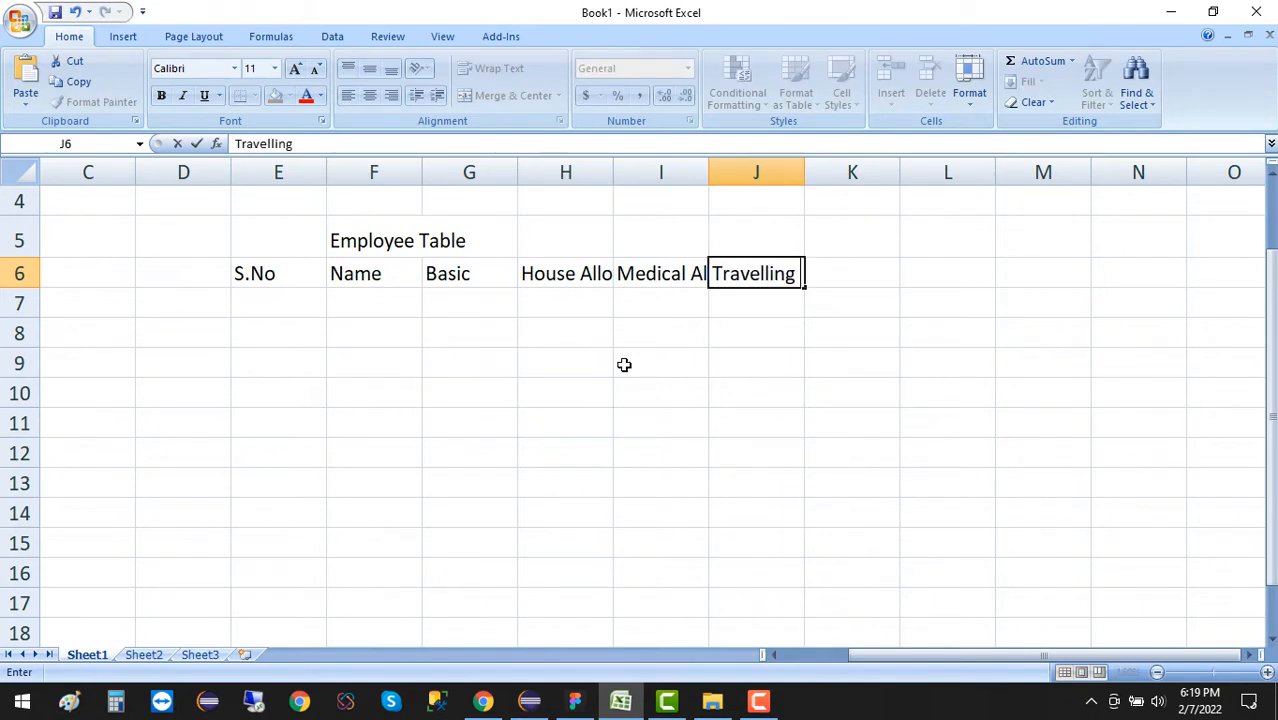
{"action": "type", "text": " Allownc"}
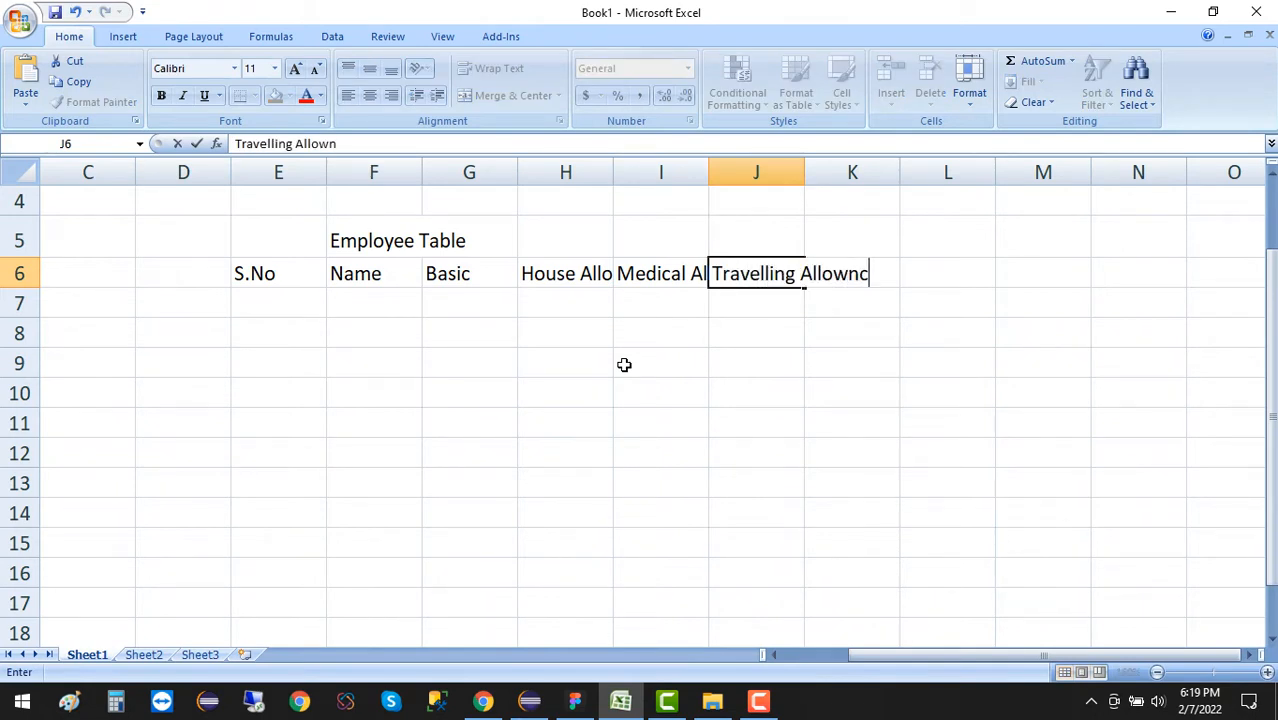
{"action": "type", "text": "e"}
{"action": "left_click", "coordinate": [623, 370]}
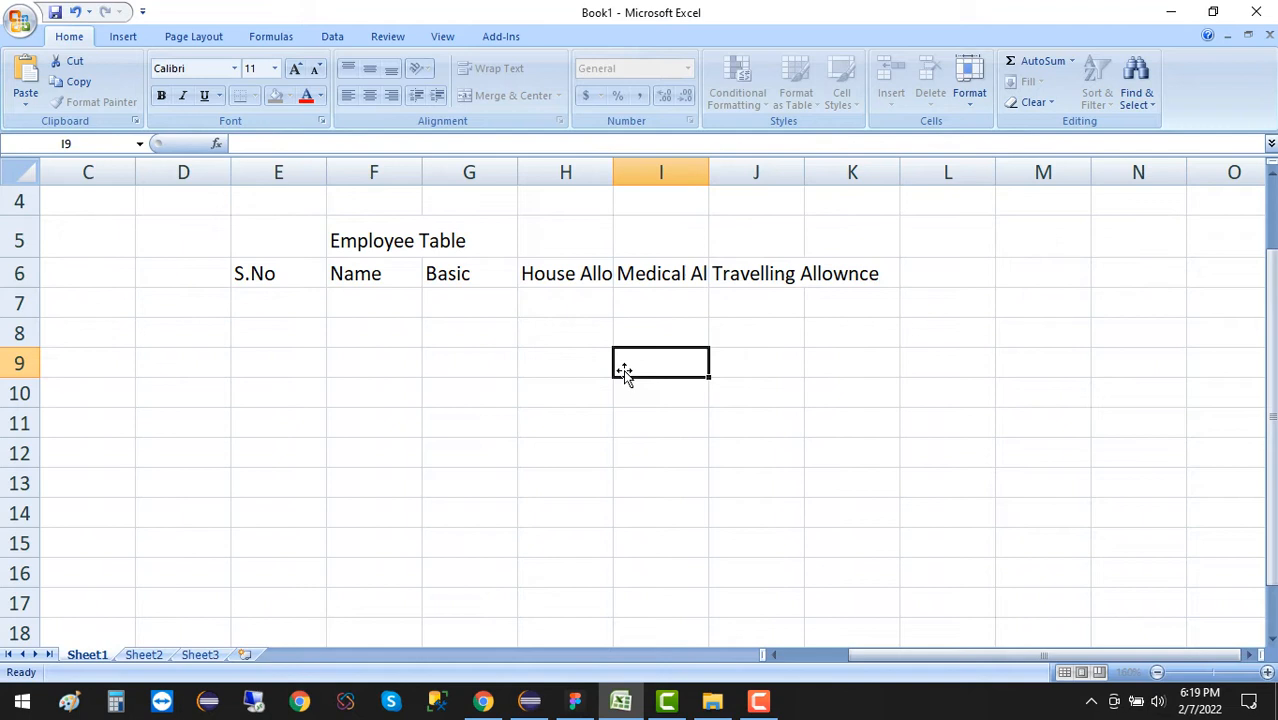
- Auto-fit the widths of columns H, I and J to their allowance headings
{"action": "double_click", "coordinate": [613, 172]}
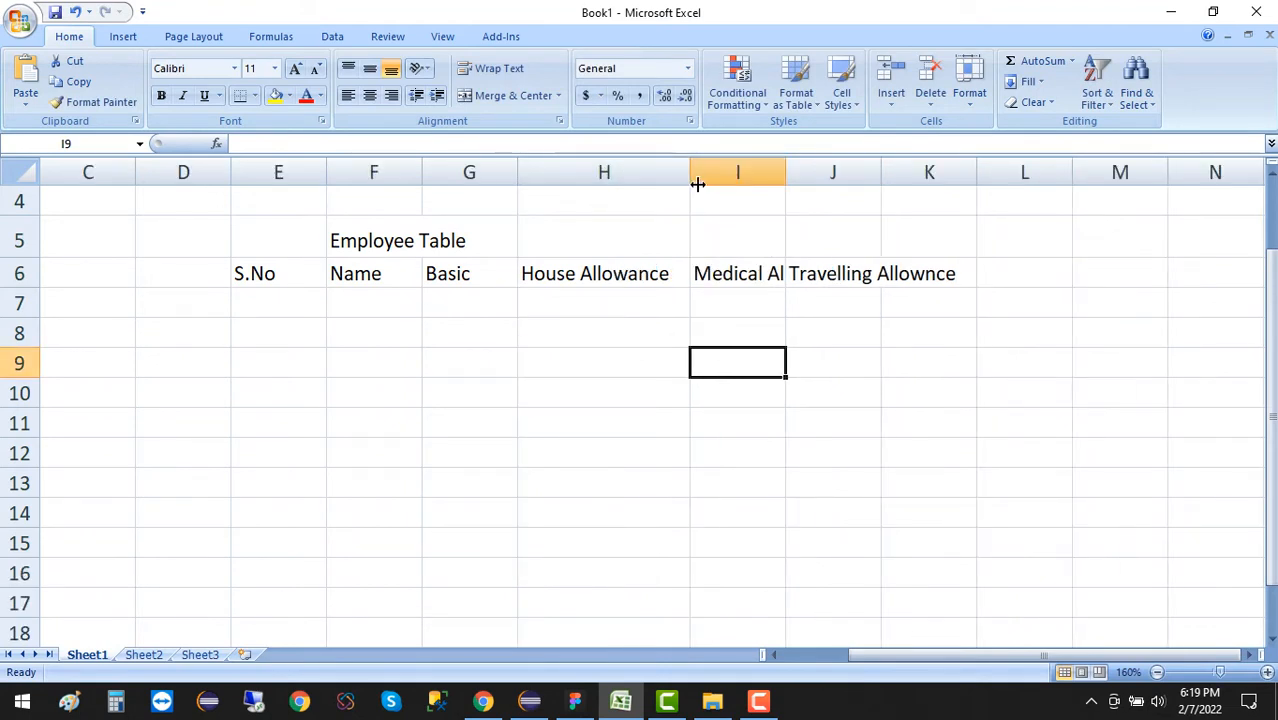
{"action": "double_click", "coordinate": [786, 172]}
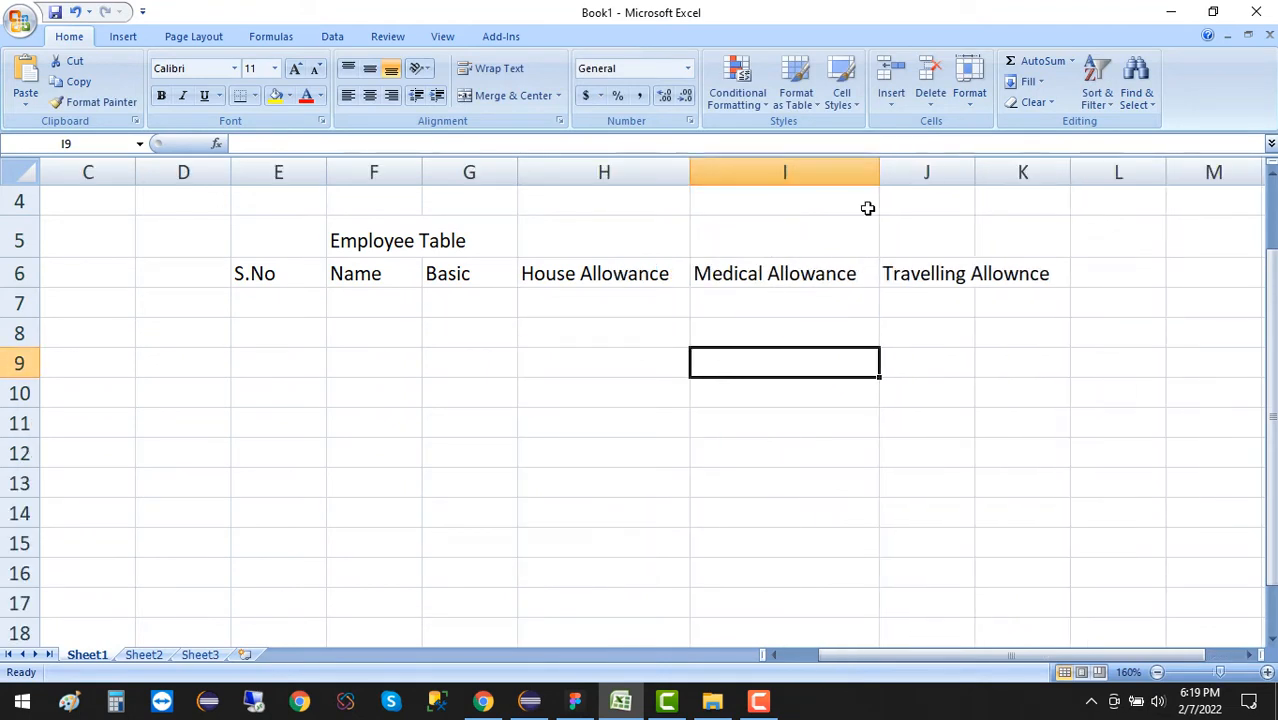
{"action": "double_click", "coordinate": [975, 172]}
- Append "45%" to the House Allowance heading in cell H6
{"action": "double_click", "coordinate": [628, 274]}
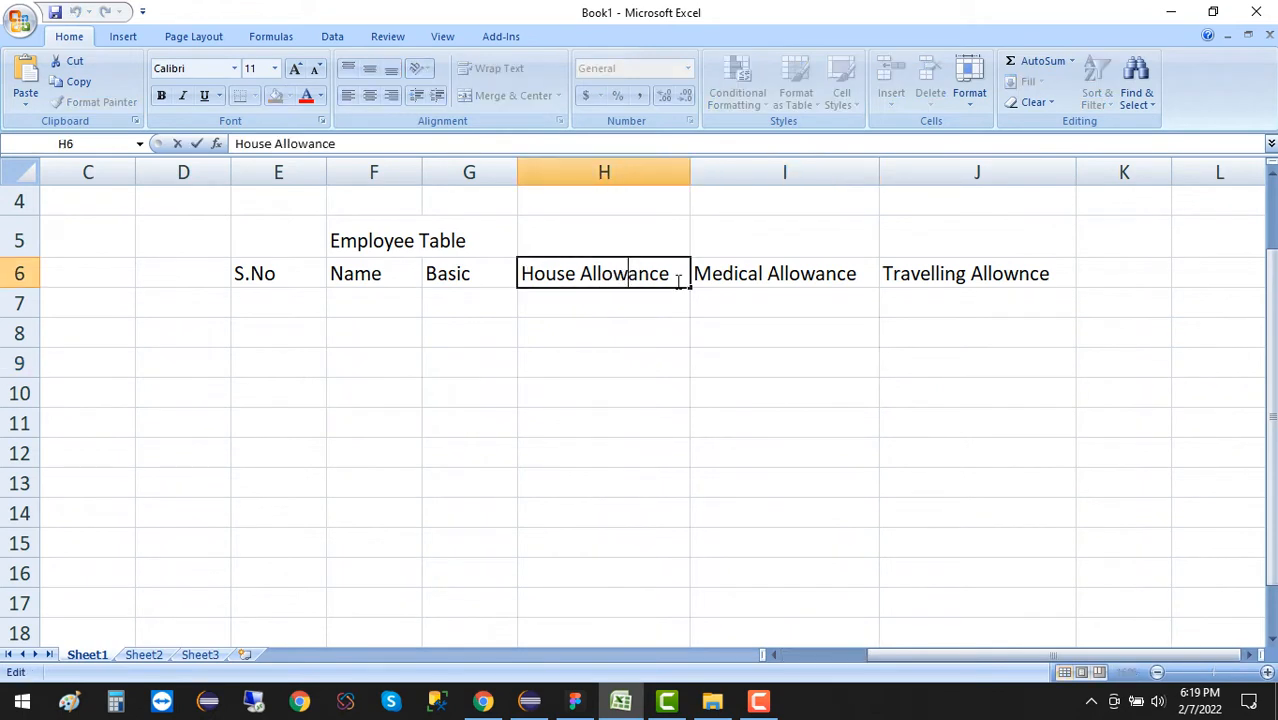
{"action": "type", "text": "45%"}
{"action": "left_click", "coordinate": [853, 306]}
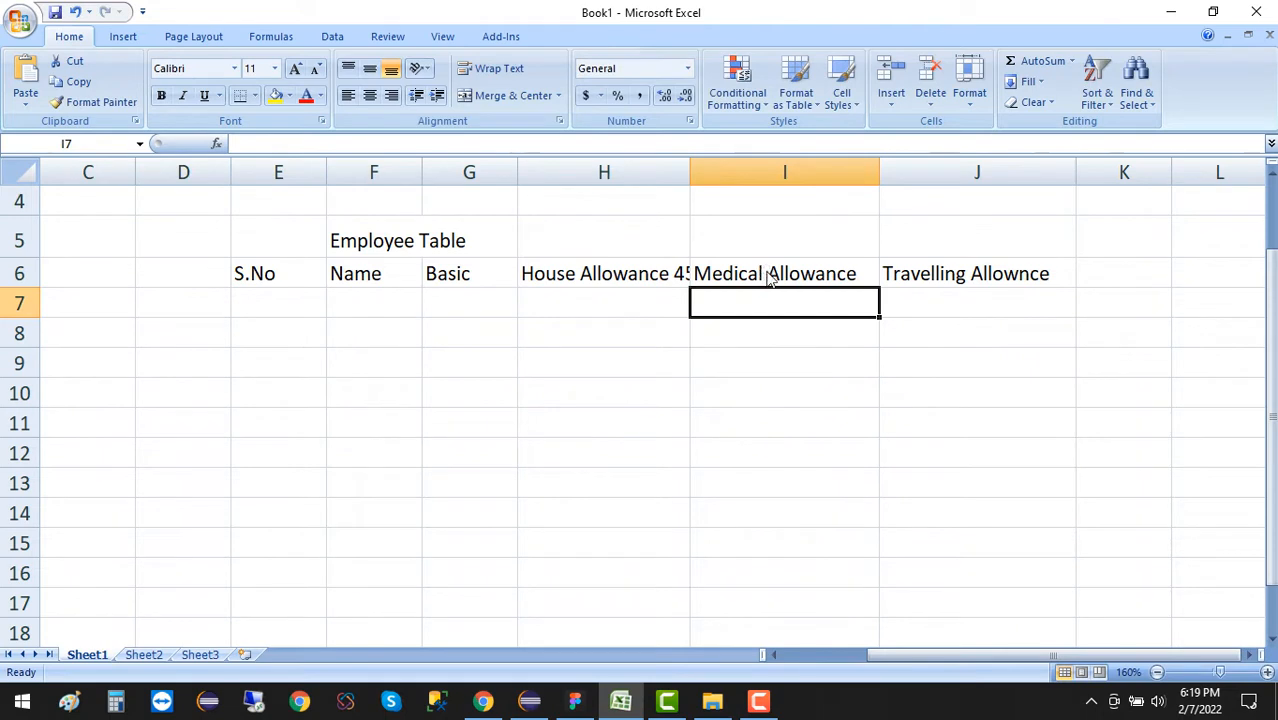
- Append "35 %" to the Medical Allowance heading in cell I6
{"action": "double_click", "coordinate": [868, 275]}
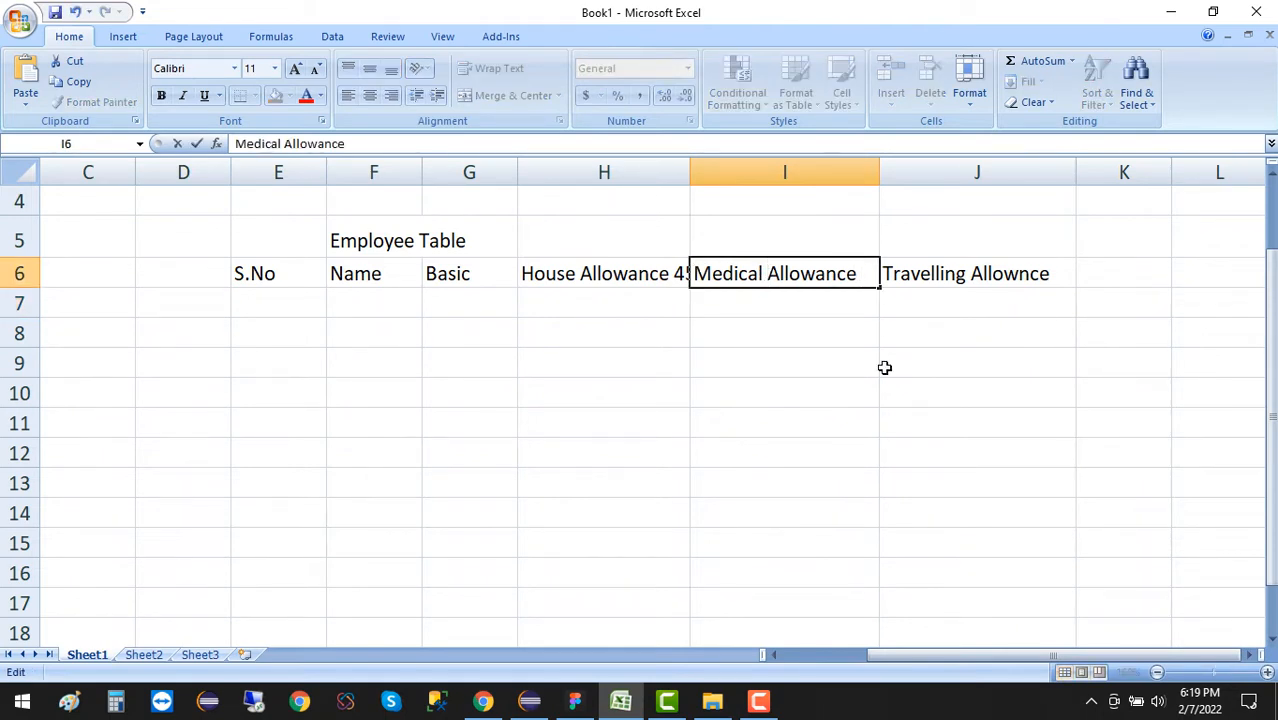
{"action": "type", "text": "35"}
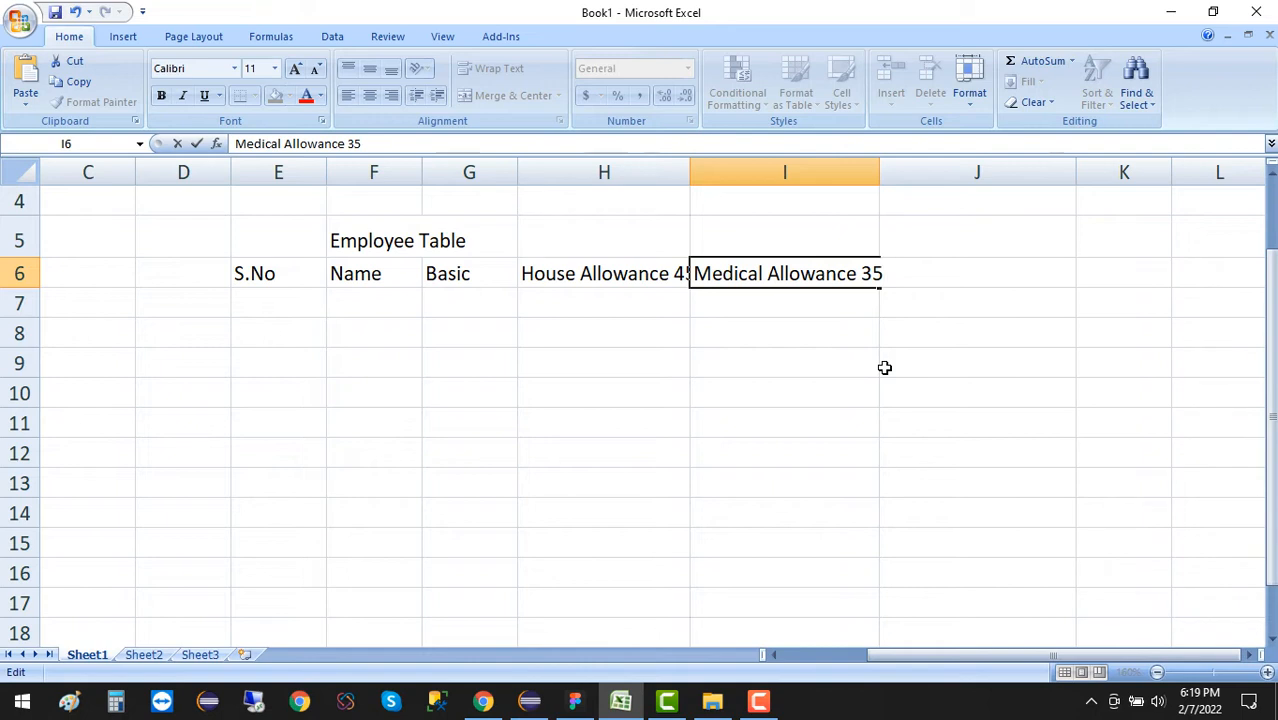
{"action": "type", "text": " %"}
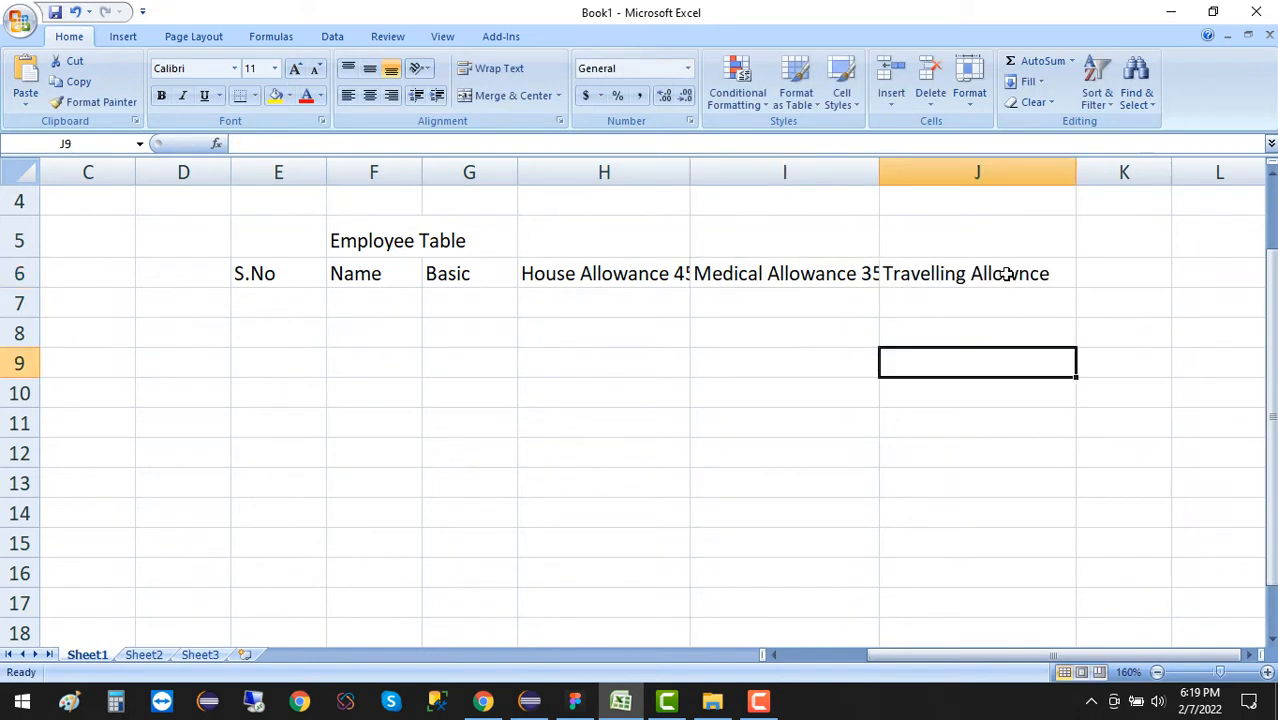
- Append "20%" to the Travelling Allownce heading in cell J6
{"action": "left_click", "coordinate": [1004, 271]}
{"action": "key", "text": "F2"}
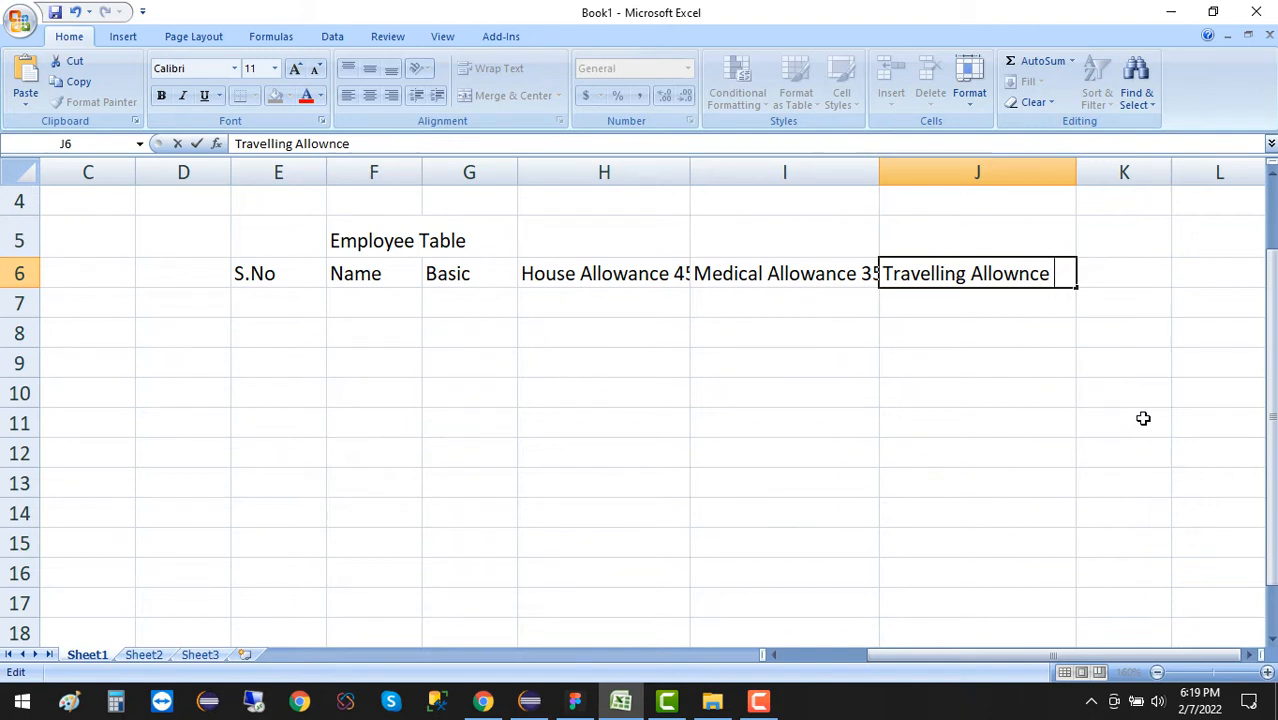
{"action": "type", "text": "20%"}
{"action": "left_click", "coordinate": [1012, 480]}
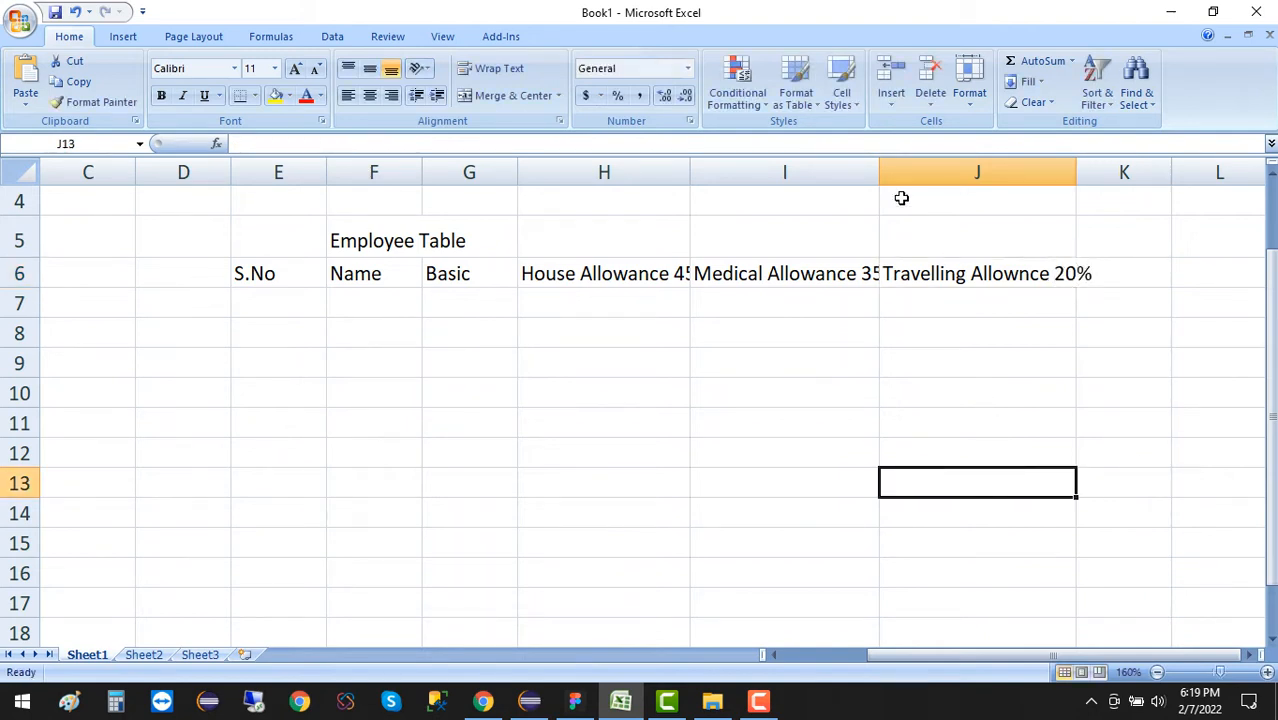
- Widen columns I and J so the full Medical and Travelling headings with their percentages fit
{"action": "left_click_drag", "start_coordinate": [878, 168], "coordinate": [927, 168]}
{"action": "left_click_drag", "start_coordinate": [1131, 186], "coordinate": [1166, 174]}
{"action": "left_click", "coordinate": [776, 390]}
- Enter 1 in cell E7 and fill the serial number series down to 5 in cell E11
{"action": "left_click", "coordinate": [279, 304]}
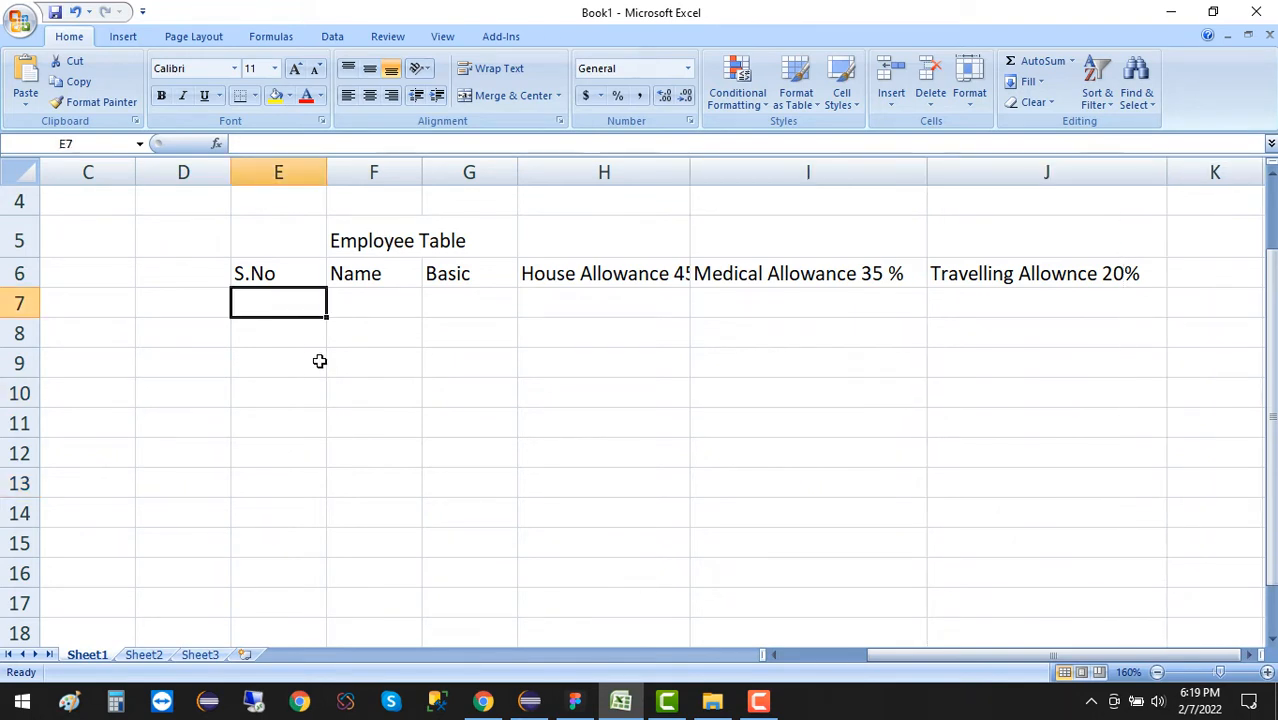
{"action": "type", "text": "1"}
{"action": "key", "text": "Return"}
{"action": "left_click", "coordinate": [316, 304]}
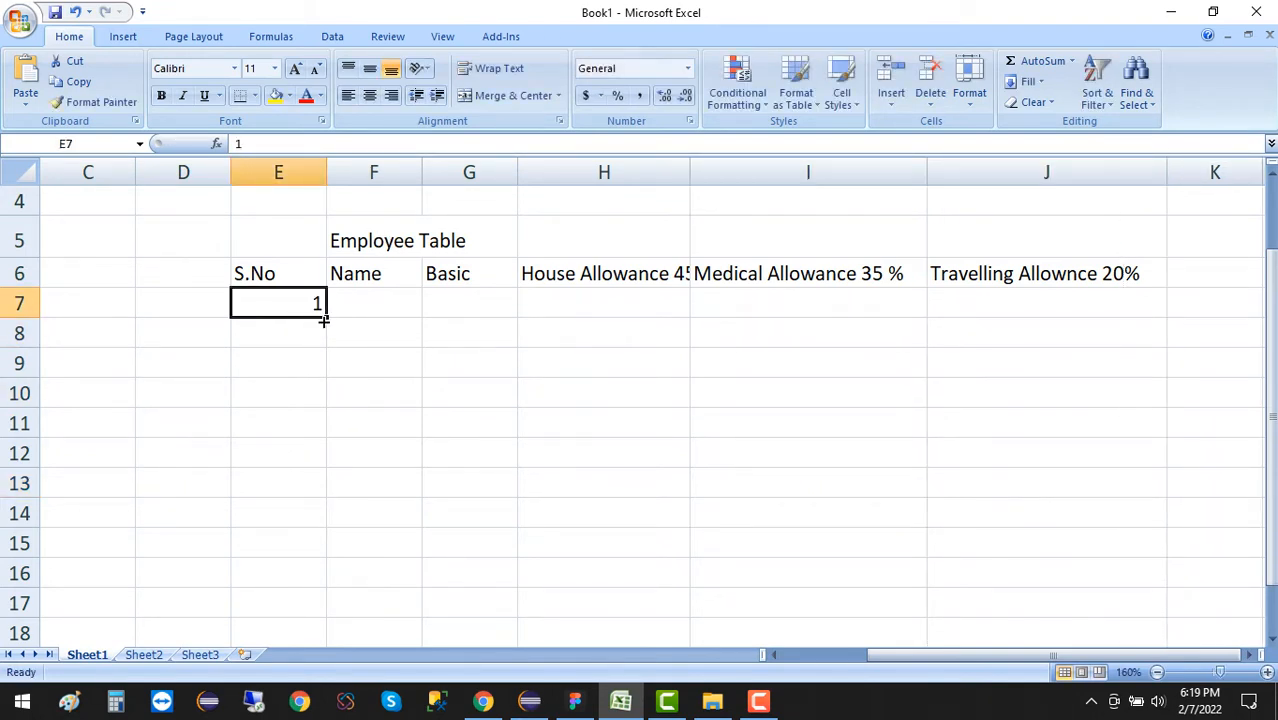
{"action": "left_click_drag", "start_coordinate": [325, 318], "coordinate": [330, 440]}
- Center the serial numbers in cells E7 to E11
{"action": "left_click", "coordinate": [360, 300]}
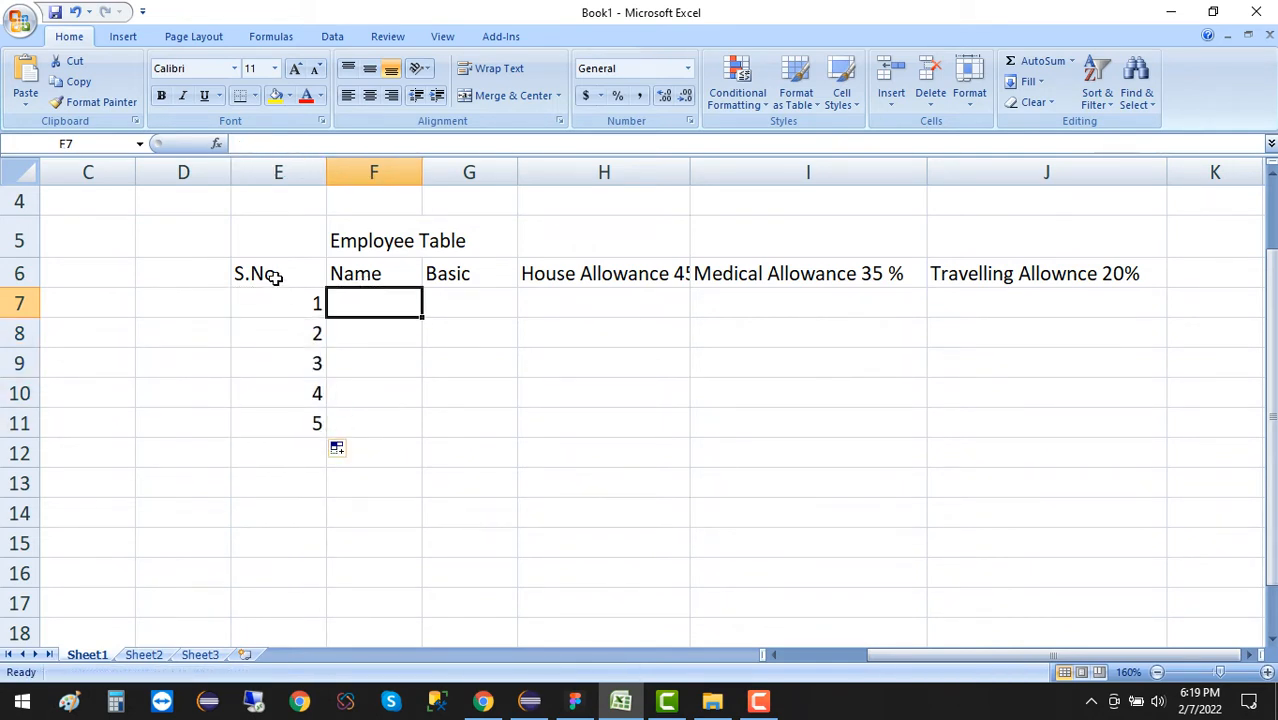
{"action": "left_click", "coordinate": [391, 364]}
{"action": "left_click_drag", "start_coordinate": [308, 296], "coordinate": [305, 423]}
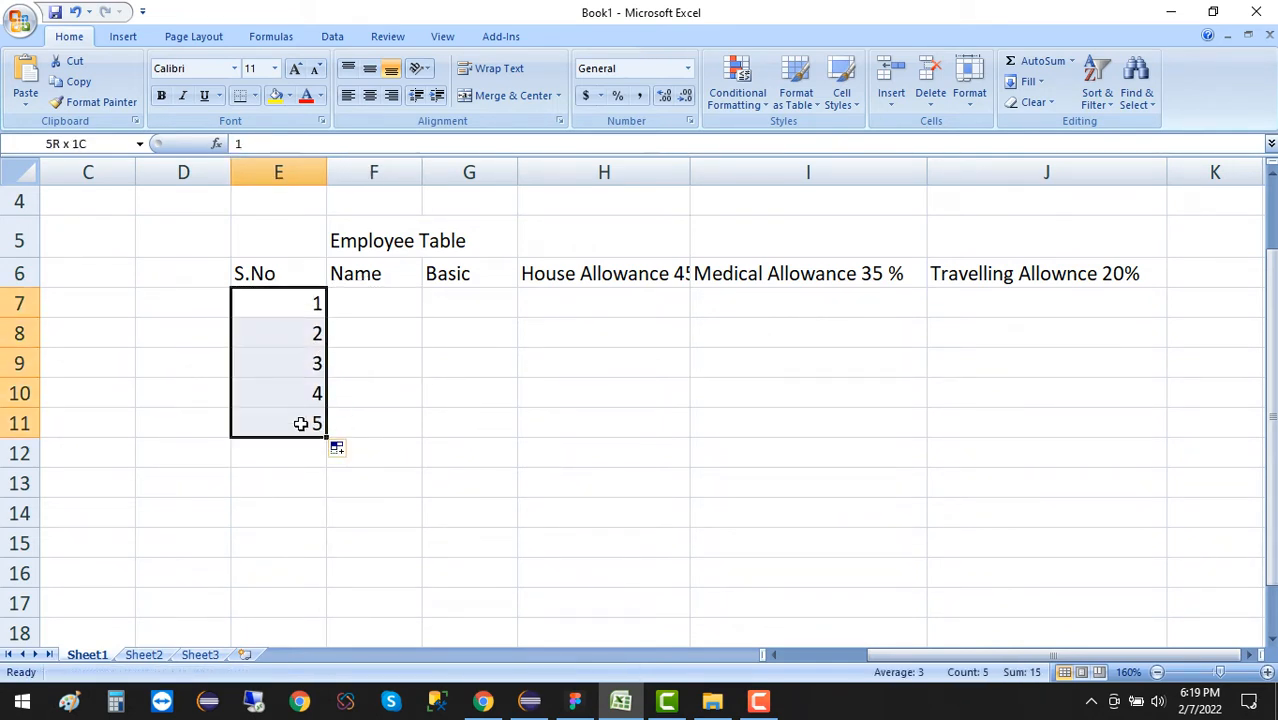
{"action": "left_click", "coordinate": [370, 95]}
{"action": "left_click", "coordinate": [455, 420]}
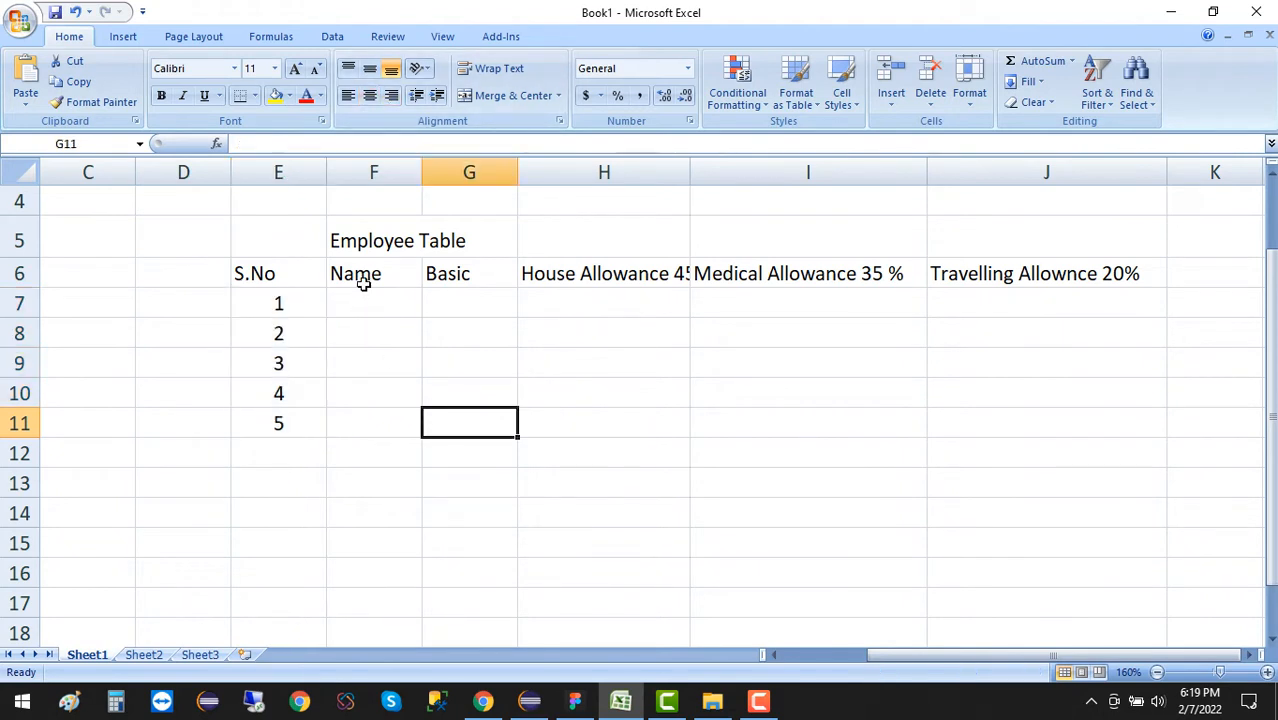
{"action": "left_click", "coordinate": [310, 276]}
{"action": "left_click_drag", "start_coordinate": [310, 276], "coordinate": [545, 272]}
{"action": "left_click", "coordinate": [379, 248]}
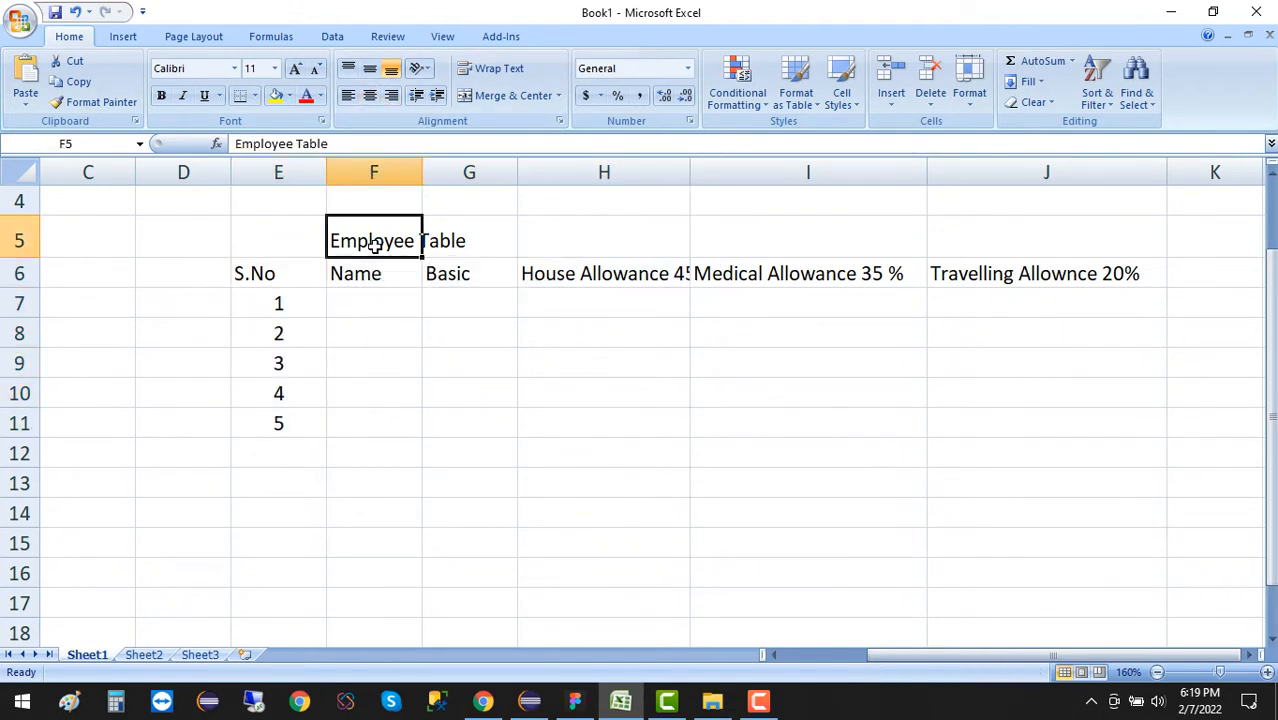
- Enter the names of the first four employees in cells F7 to F10
{"action": "left_click", "coordinate": [373, 314]}
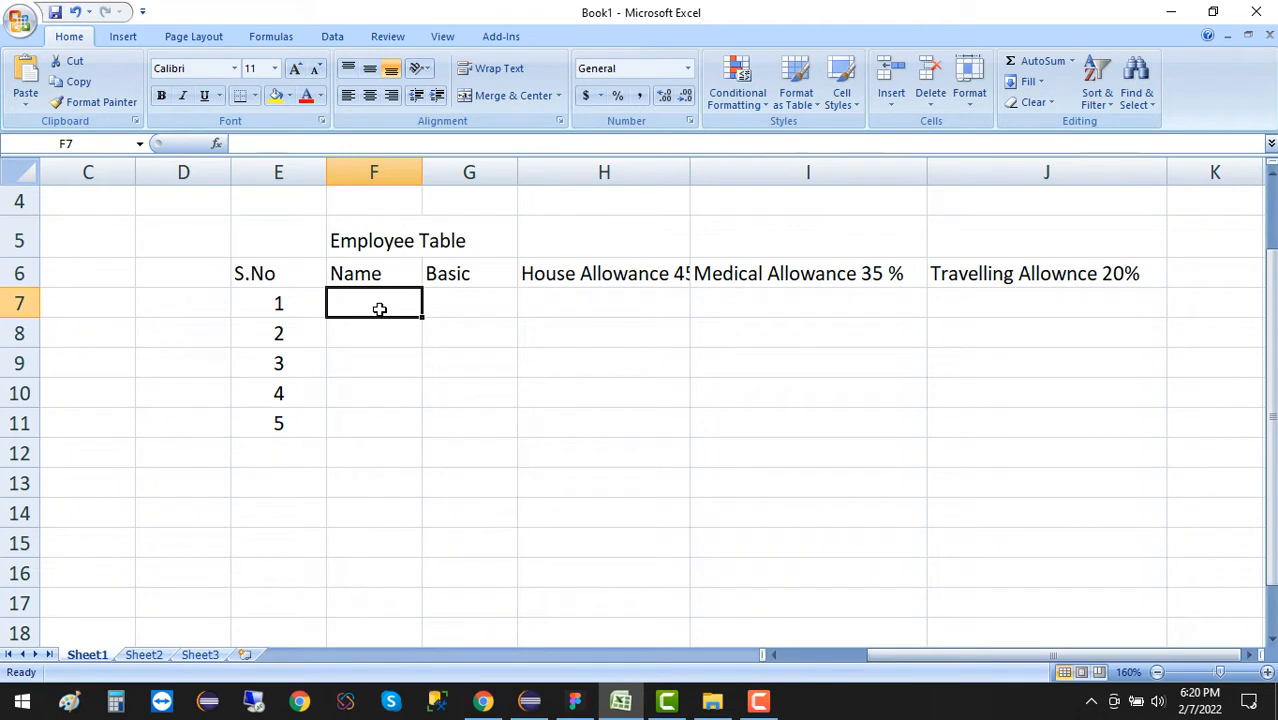
{"action": "type", "text": "John"}
{"action": "key", "text": "Return"}
{"action": "type", "text": "Smi"}
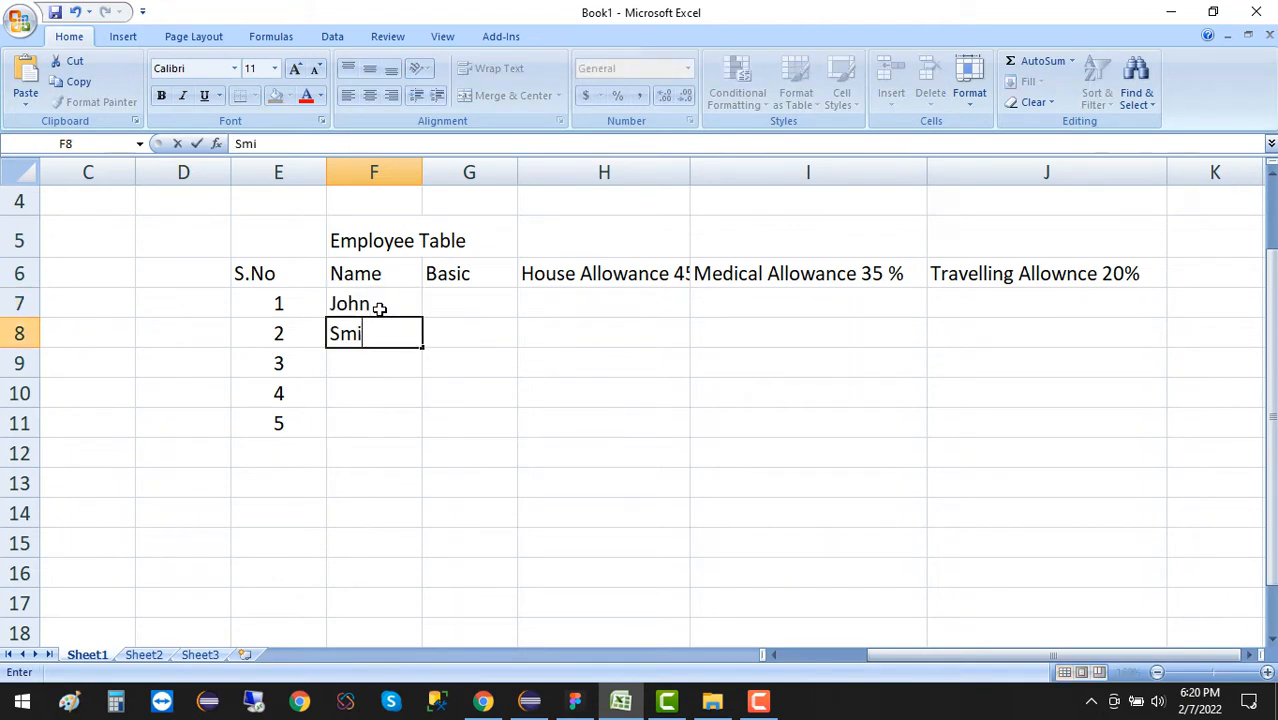
{"action": "type", "text": "th"}
{"action": "key", "text": "Return"}
{"action": "type", "text": "Devid"}
{"action": "key", "text": "Return"}
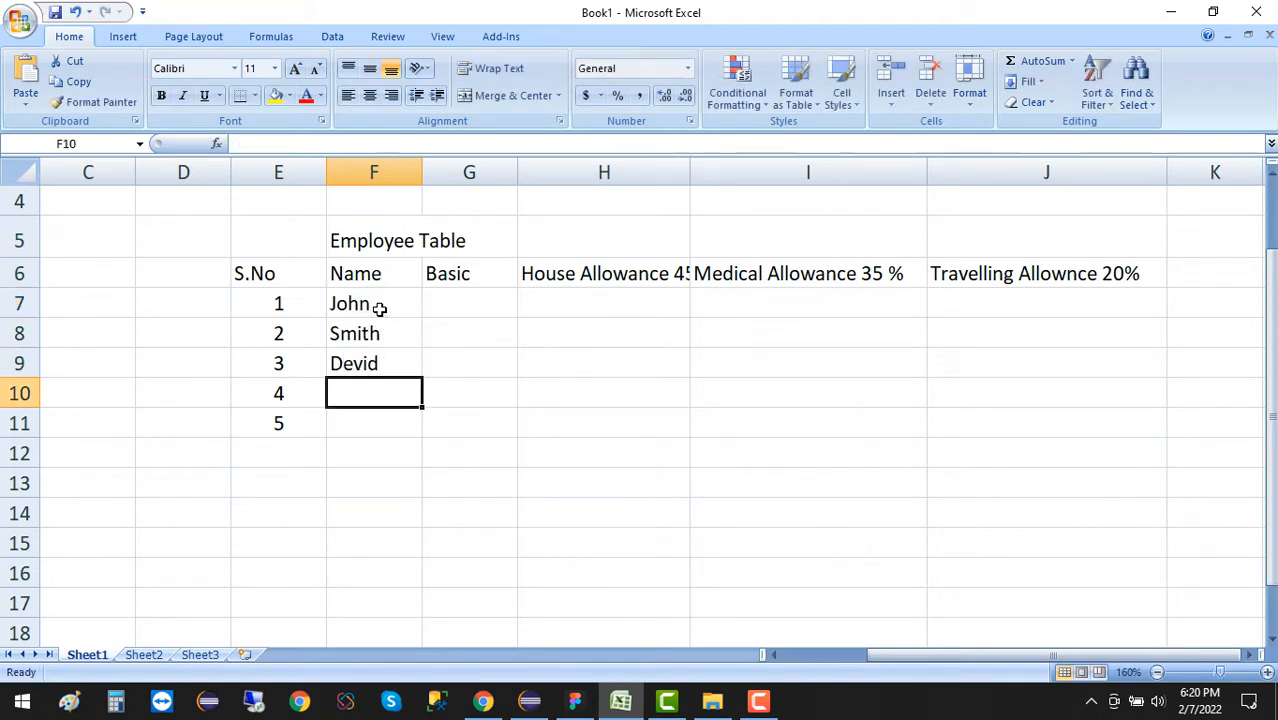
{"action": "type", "text": "Michel"}
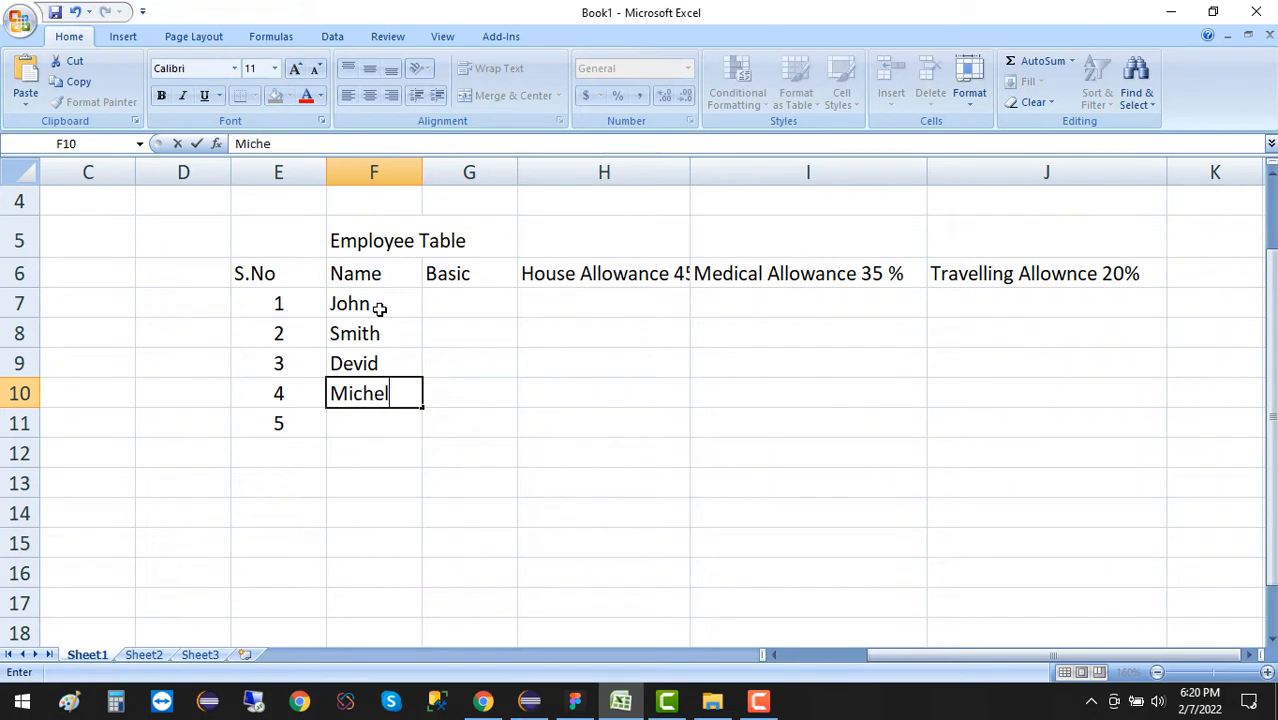
{"action": "key", "text": "Return"}
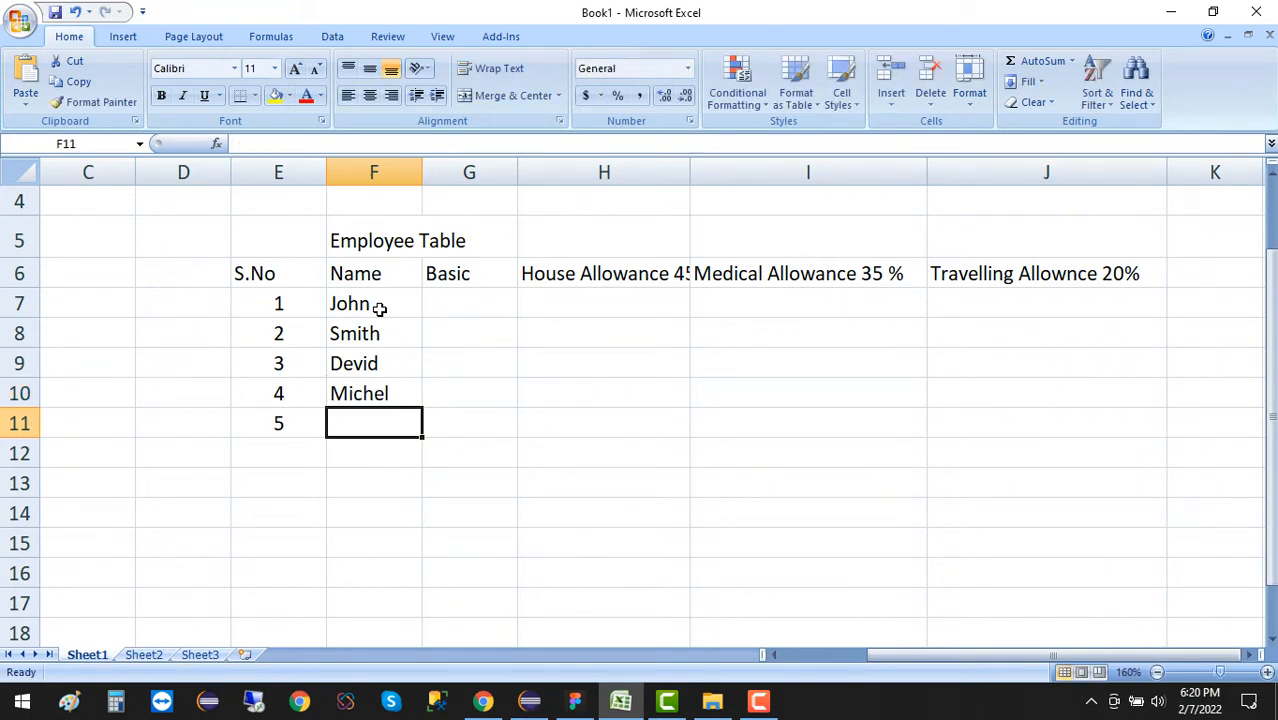
- Enter the fifth employee's name in cell F11, replacing the autocomplete suggestion
{"action": "type", "text": "D"}
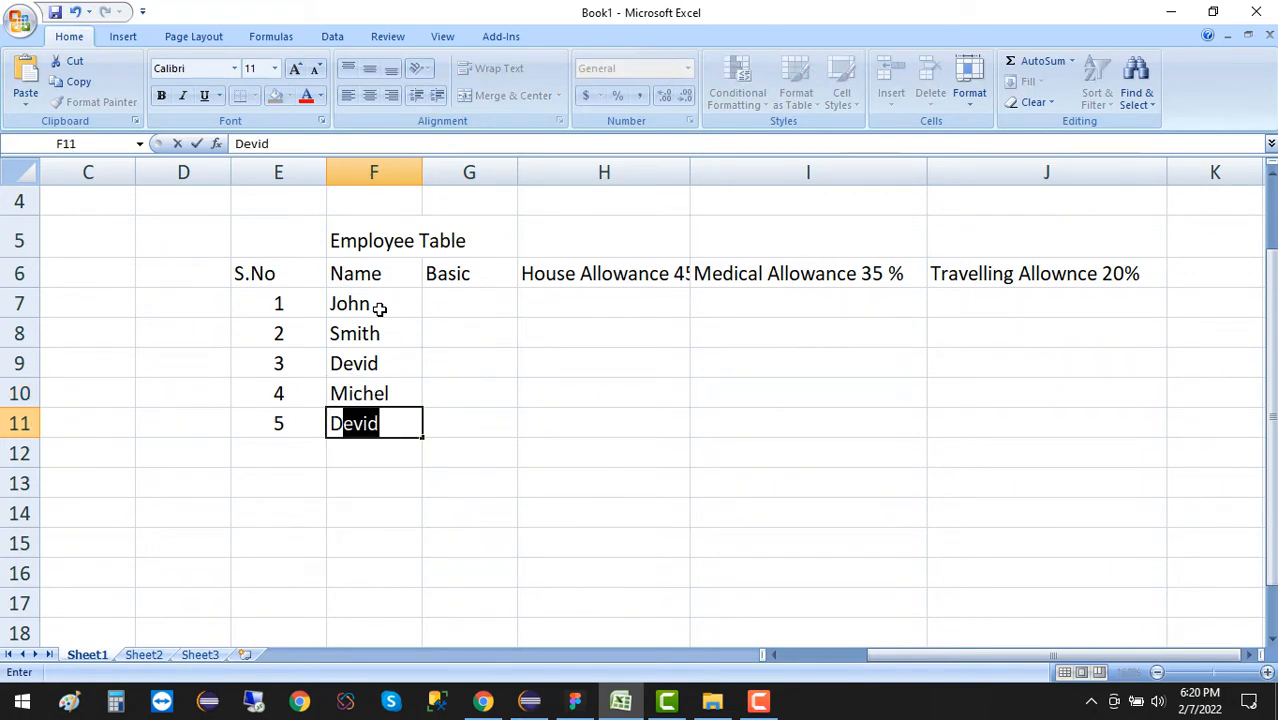
{"action": "key", "text": "BackSpace"}
{"action": "type", "text": "de"}
{"action": "key", "text": "BackSpace"}
{"action": "key", "text": "BackSpace"}
{"action": "type", "text": "eo"}
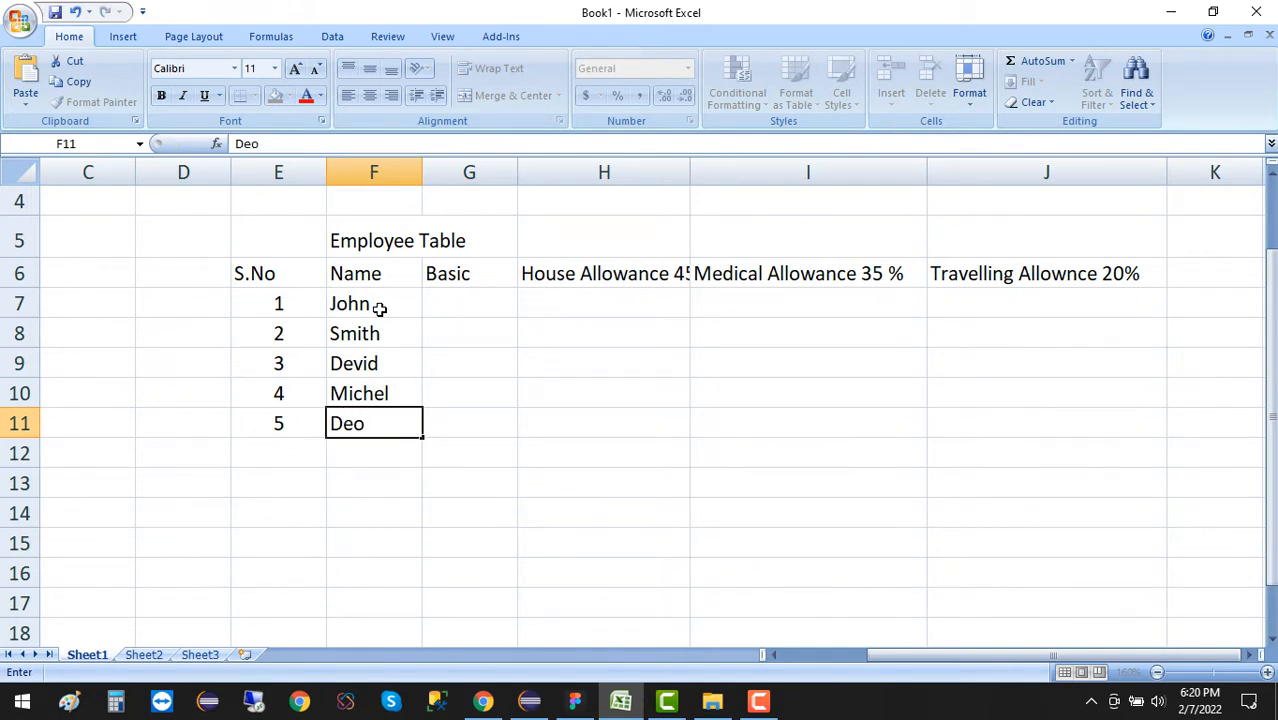
{"action": "key", "text": "Return"}
{"action": "key", "text": "Return"}
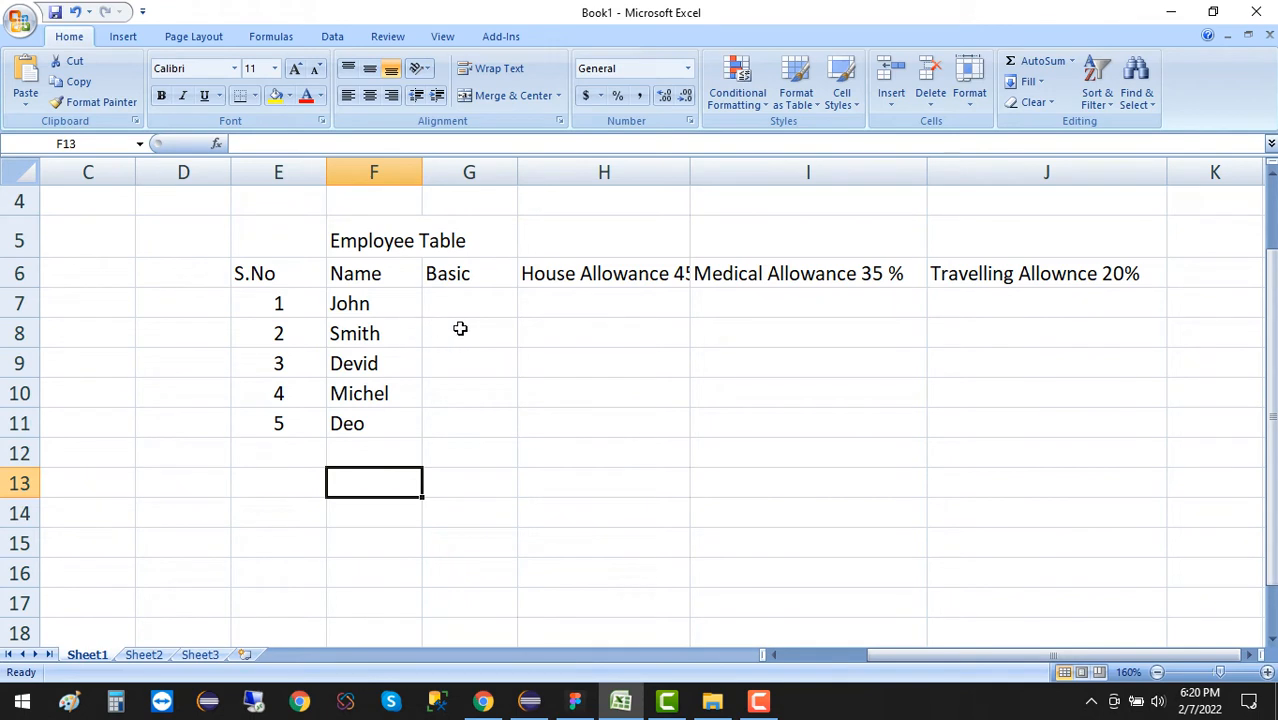
- Auto-fit the width of column H to the House Allowance 45% heading
{"action": "left_click", "coordinate": [451, 298]}
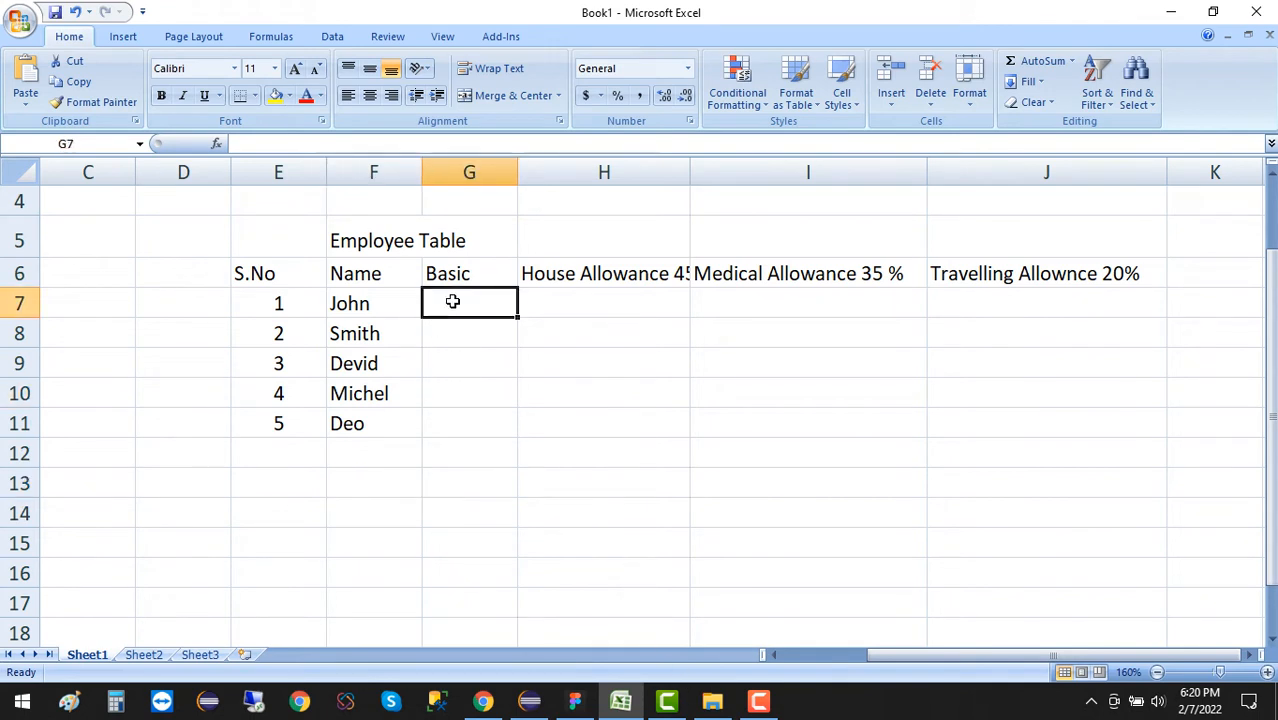
{"action": "double_click", "coordinate": [686, 159]}
{"action": "left_click", "coordinate": [779, 391]}
- Enter the basic pay values 12000 in cell G7 and 15000 in cell G8
{"action": "left_click", "coordinate": [483, 302]}
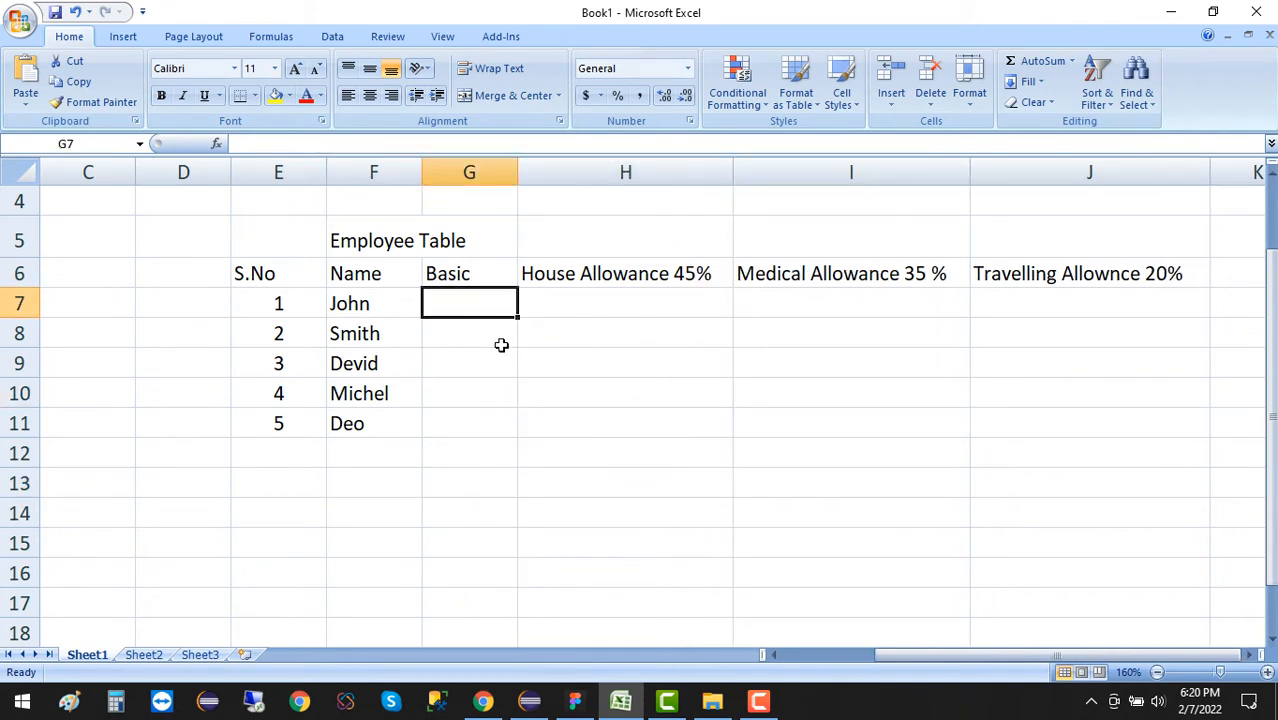
{"action": "type", "text": "1200"}
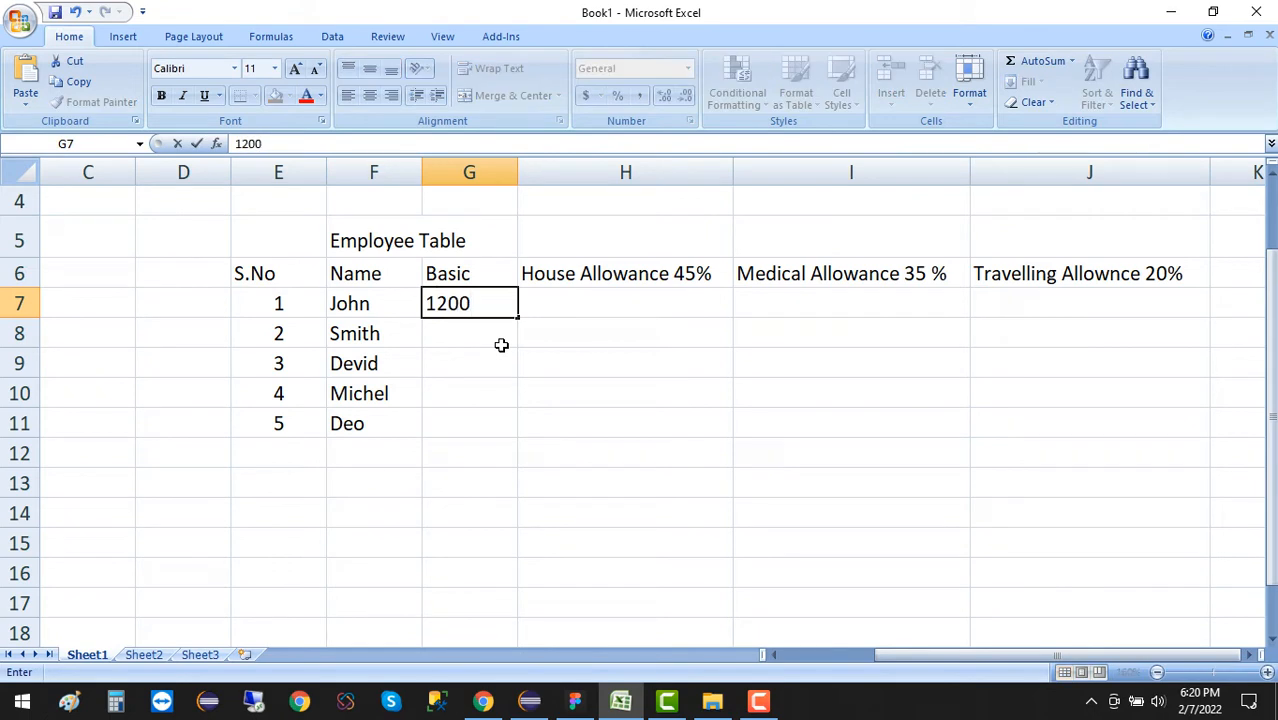
{"action": "type", "text": "0"}
{"action": "key", "text": "Return"}
{"action": "type", "text": "1500"}
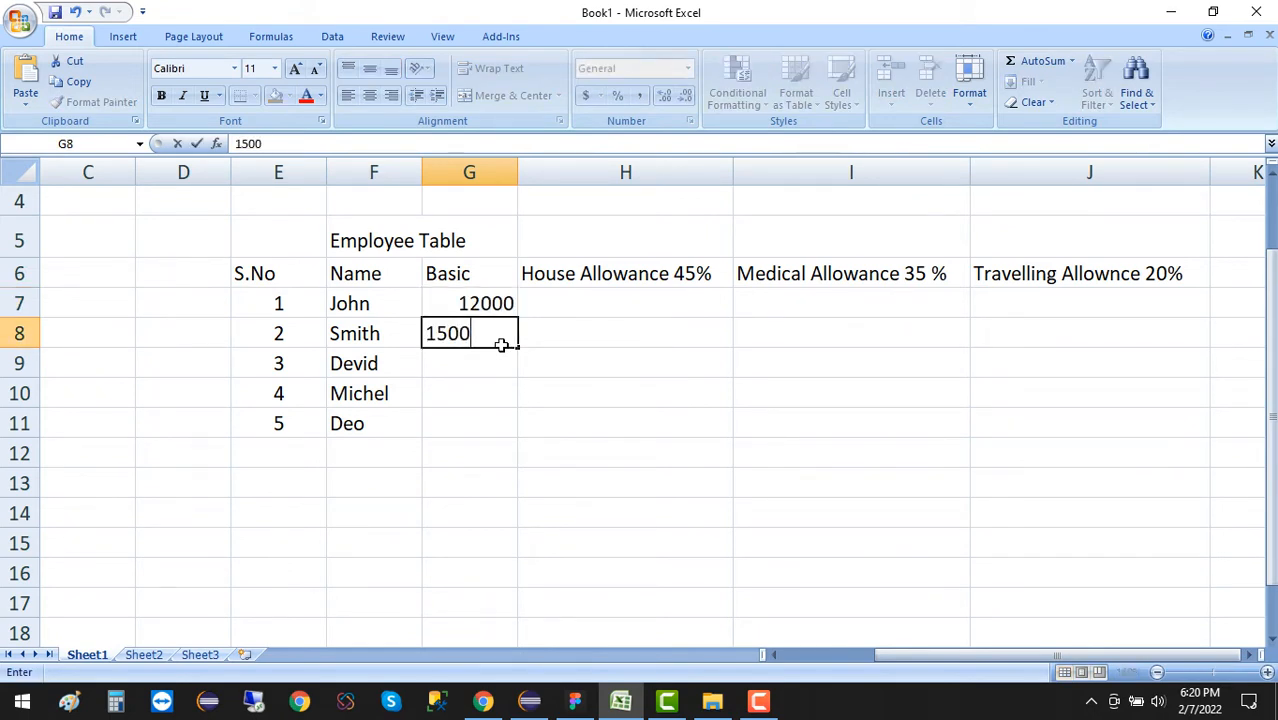
{"action": "key", "text": "Return"}
{"action": "left_click", "coordinate": [501, 340]}
{"action": "type", "text": "15000"}
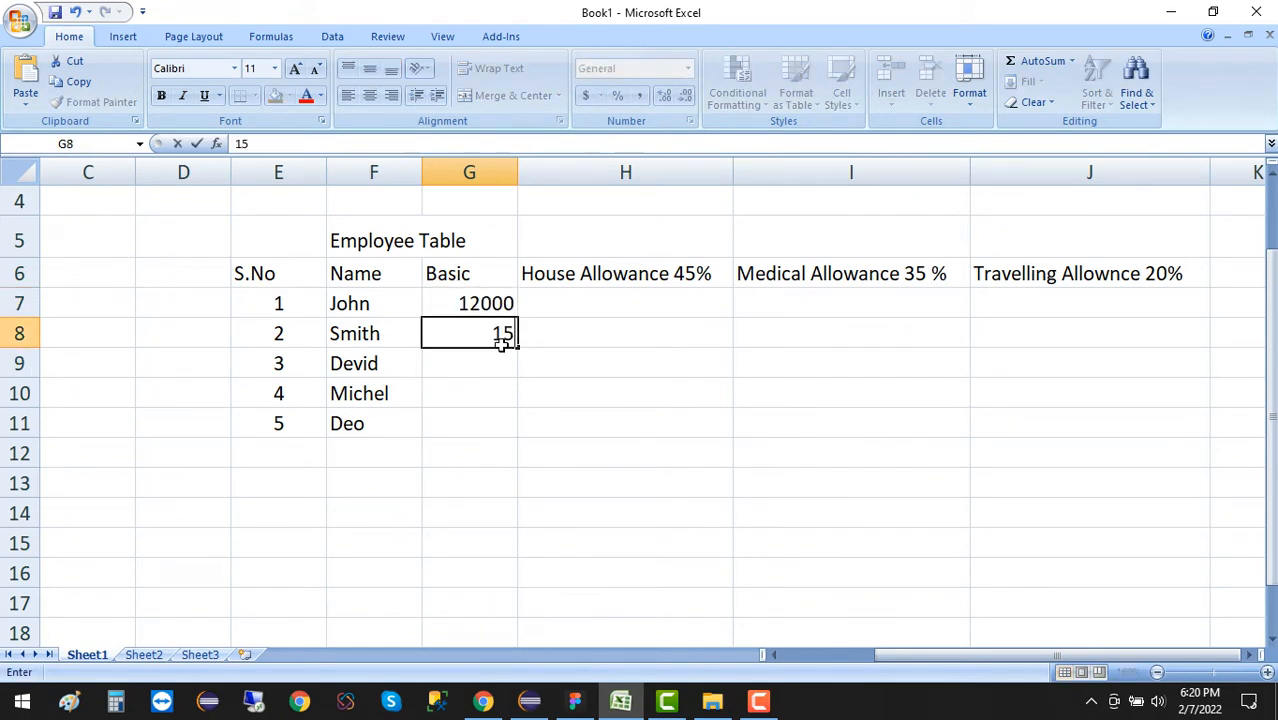
{"action": "key", "text": "Return"}
- Enter the basic pay value 20000 for the third employee in cell G9
{"action": "type", "text": "20"}
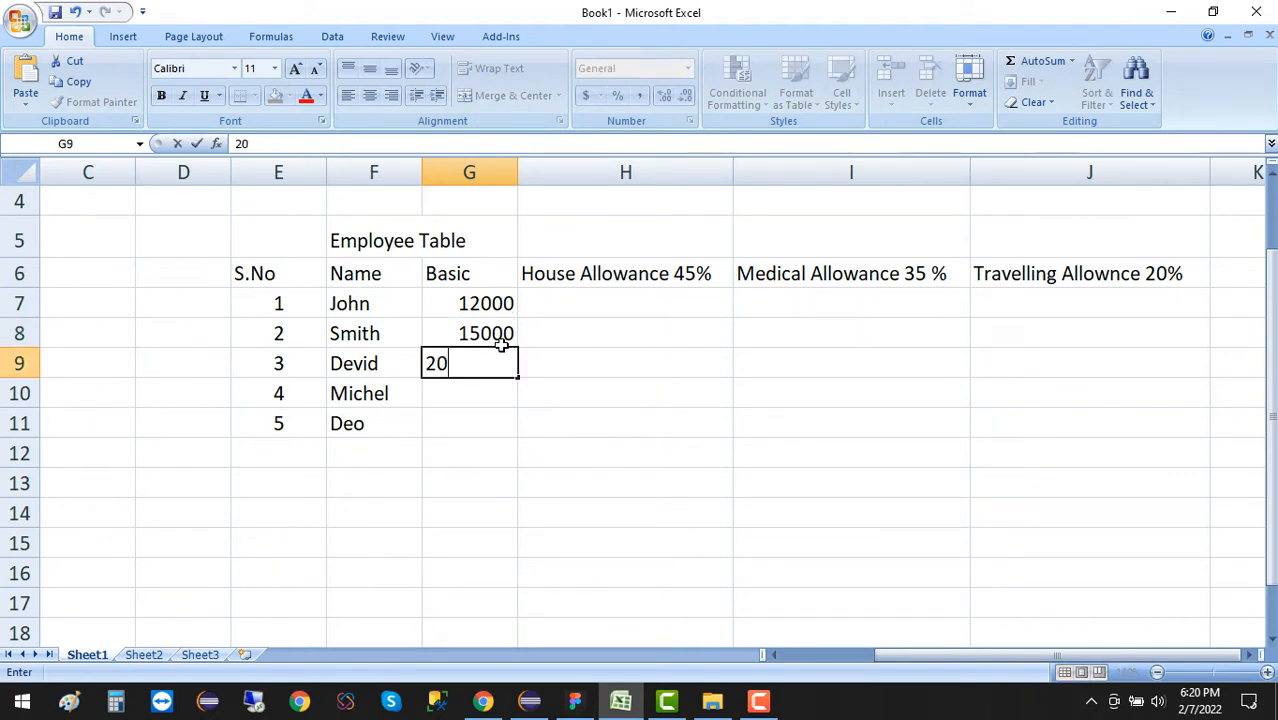
{"action": "type", "text": "000"}
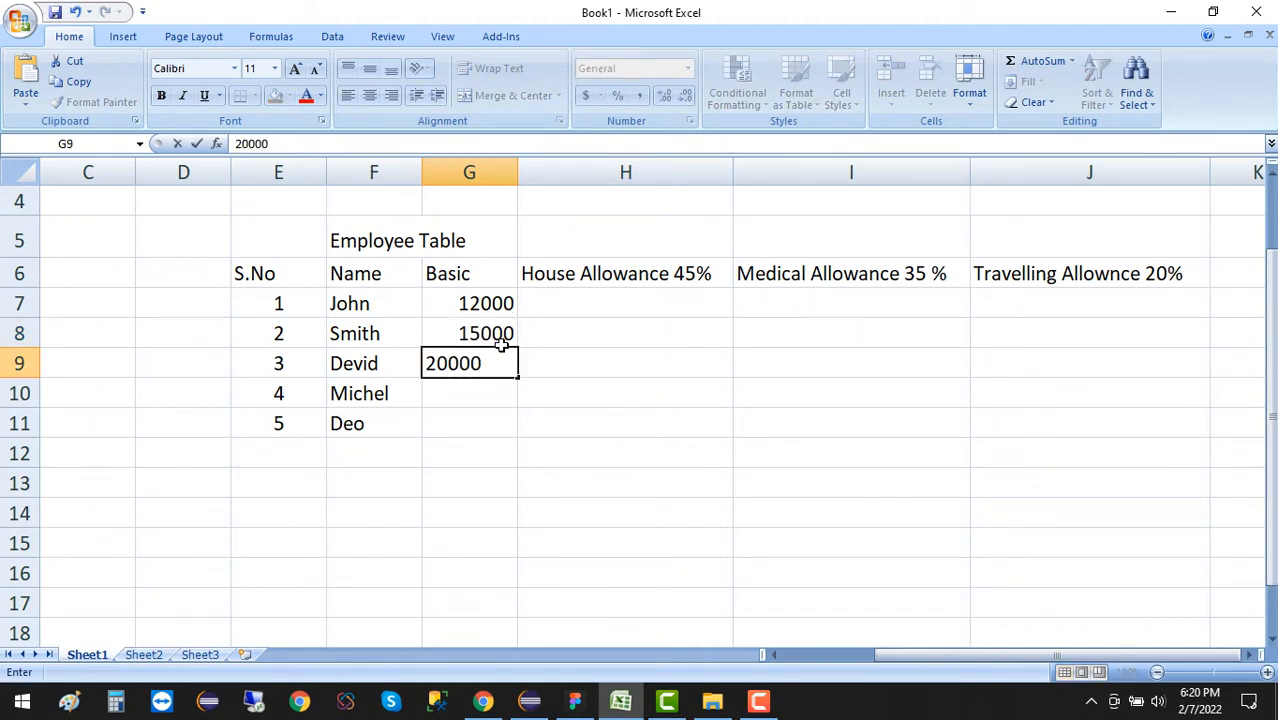
{"action": "key", "text": "BackSpace"}
{"action": "key", "text": "Return"}
{"action": "key", "text": "Up"}
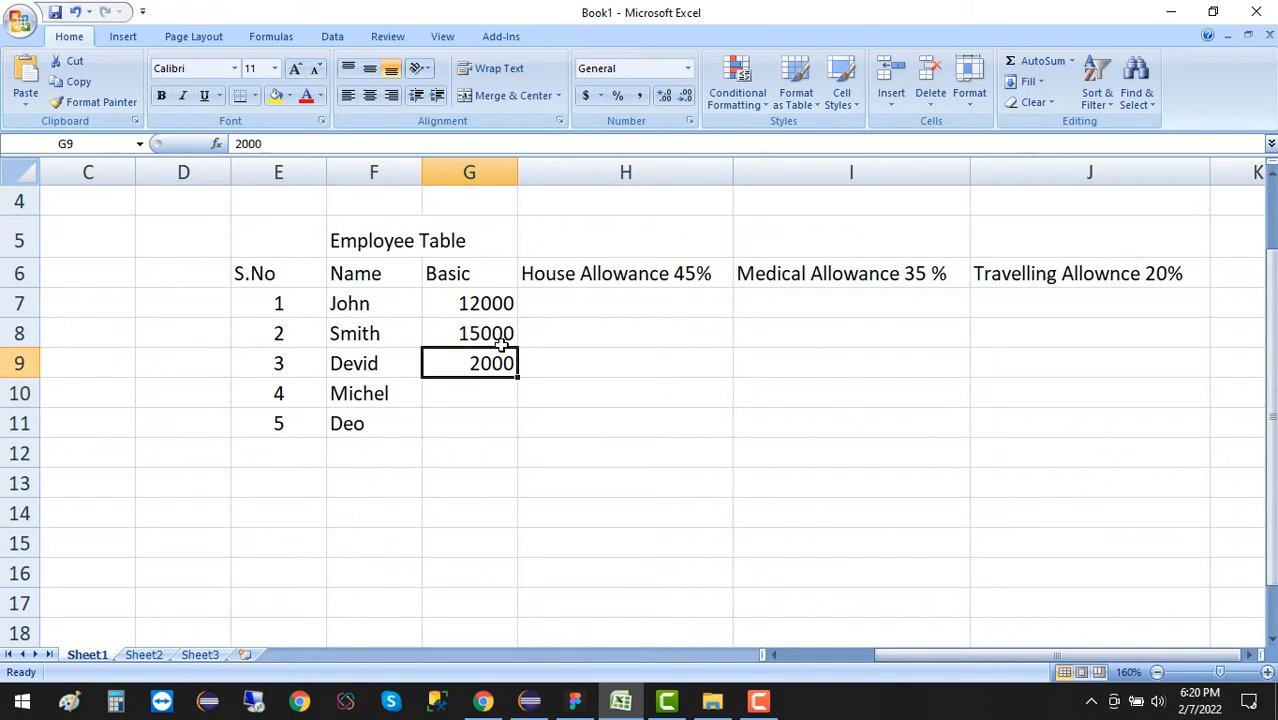
{"action": "type", "text": "20000"}
{"action": "key", "text": "Return"}
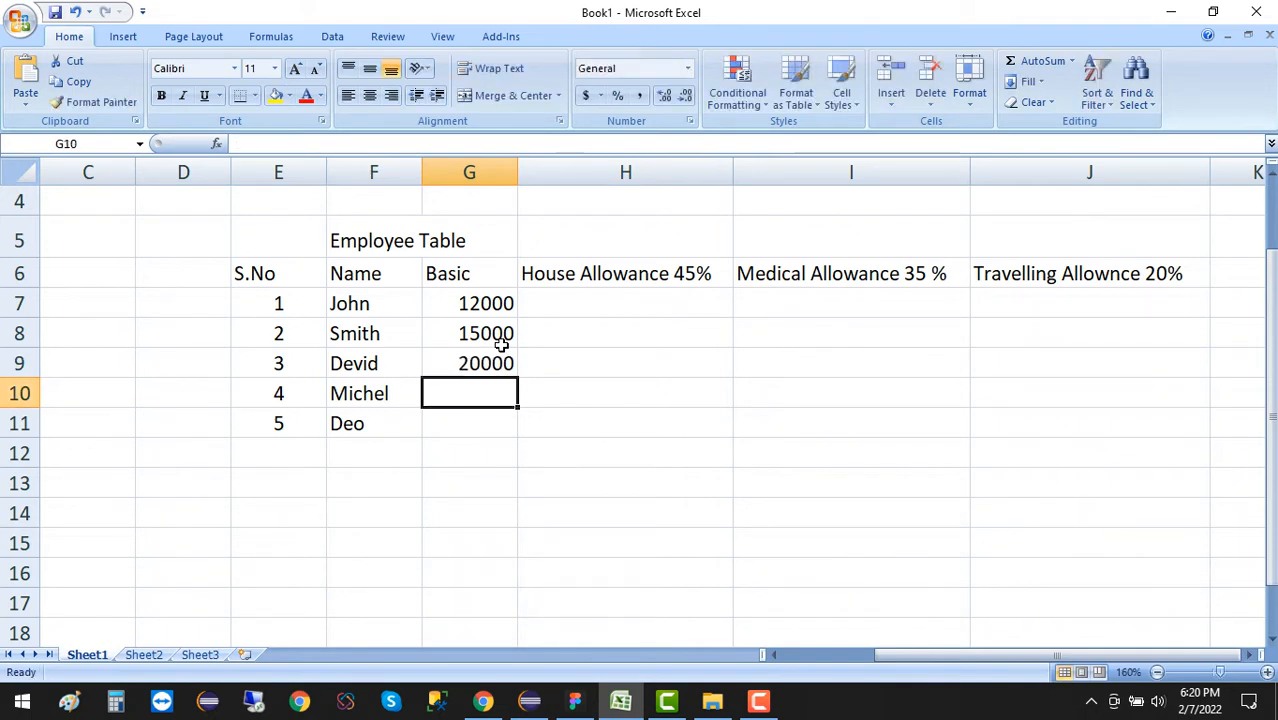
- Enter the basic pay values 16000 in cell G10 and 25000 in cell G11
{"action": "type", "text": "16000"}
{"action": "key", "text": "Return"}
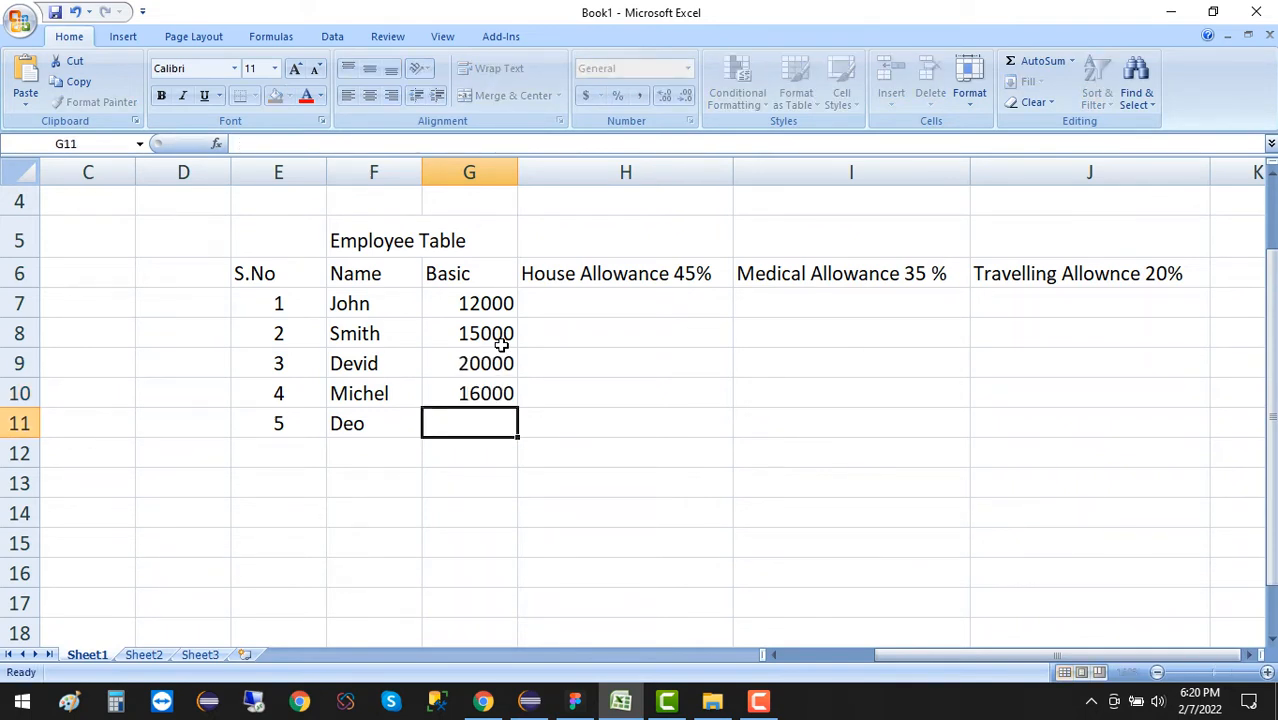
{"action": "type", "text": "25000"}
{"action": "key", "text": "Return"}
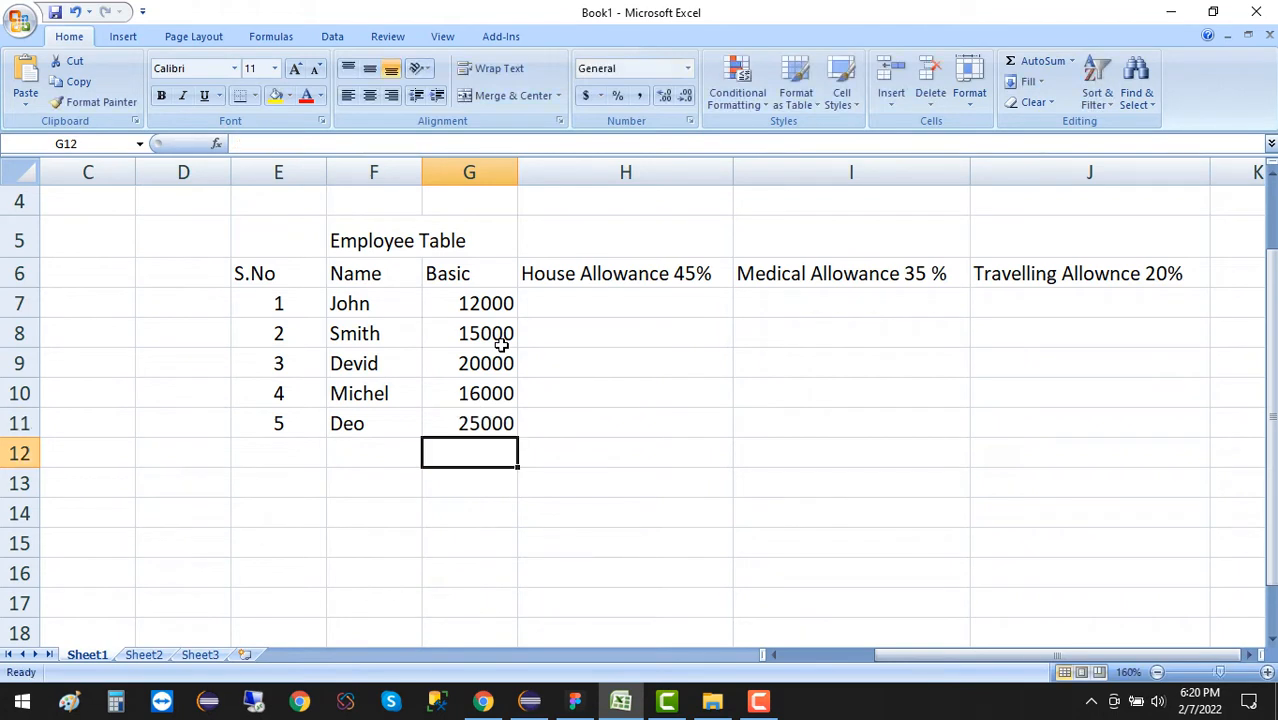
- Apply All Borders to the table range E6:J11
{"action": "left_click", "coordinate": [614, 304]}
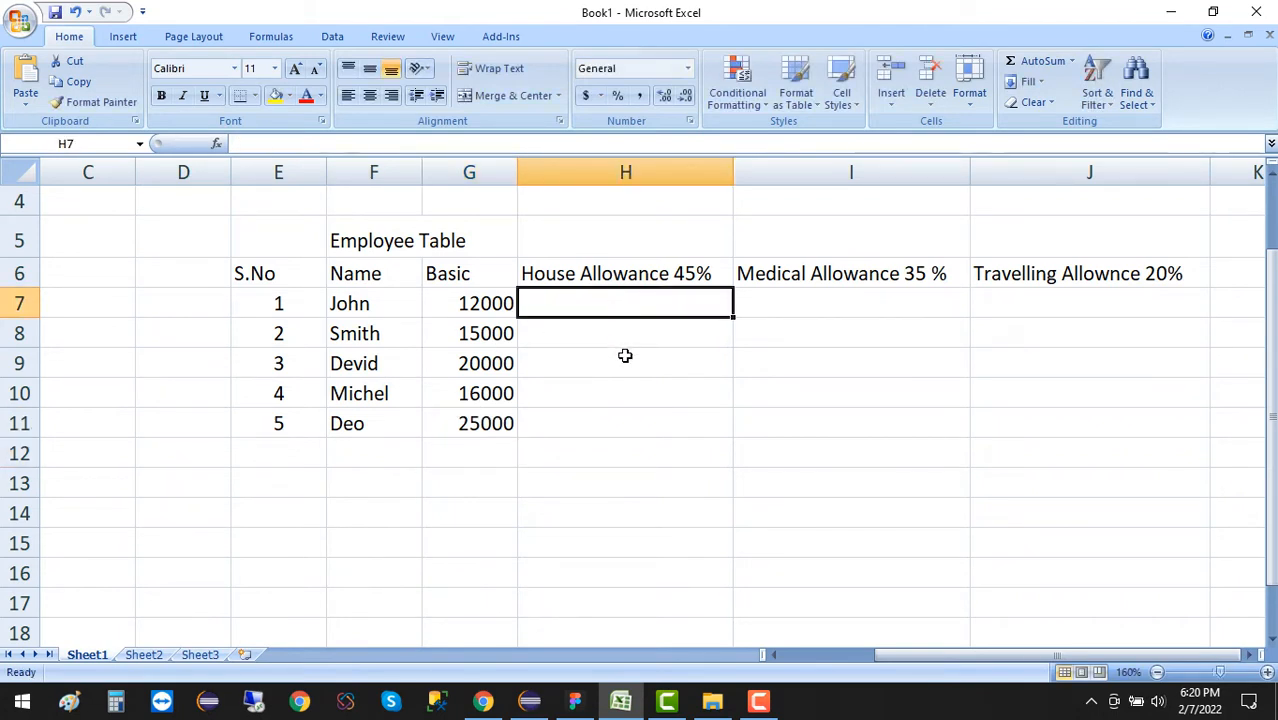
{"action": "left_click_drag", "start_coordinate": [292, 285], "coordinate": [1058, 431]}
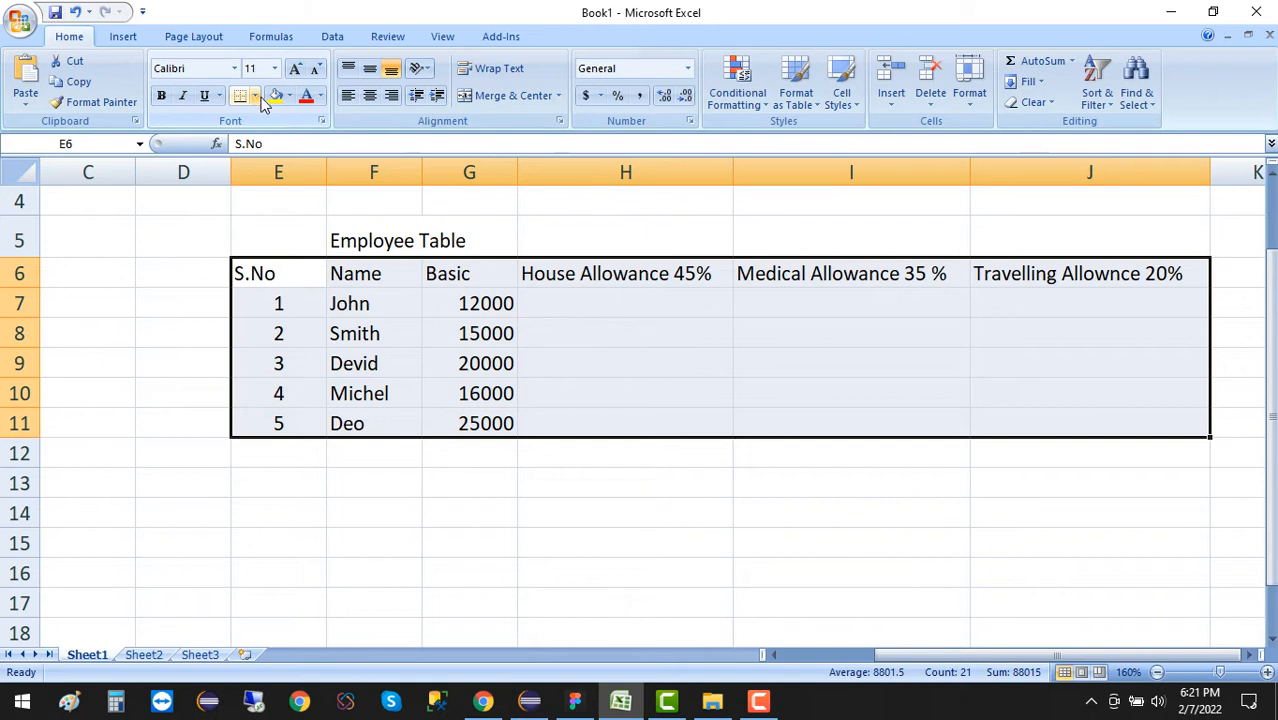
{"action": "left_click", "coordinate": [337, 272]}
{"action": "left_click_drag", "start_coordinate": [277, 263], "coordinate": [1052, 421]}
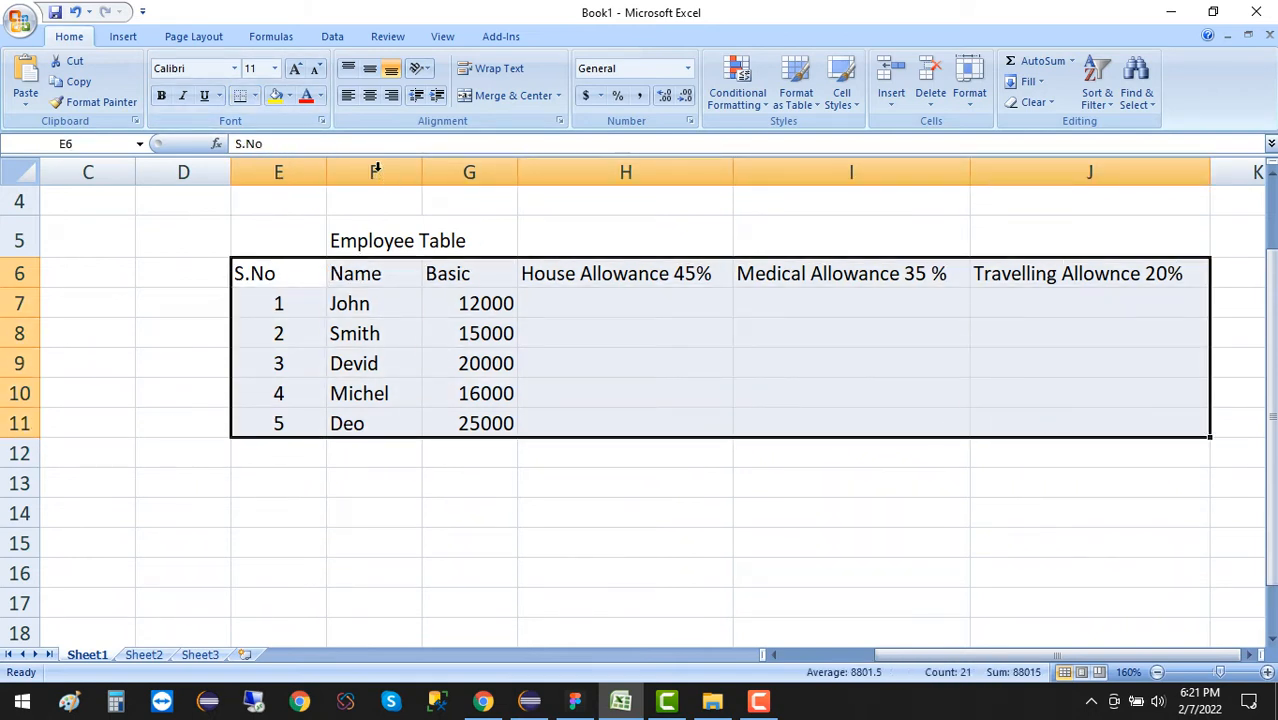
{"action": "left_click", "coordinate": [256, 97]}
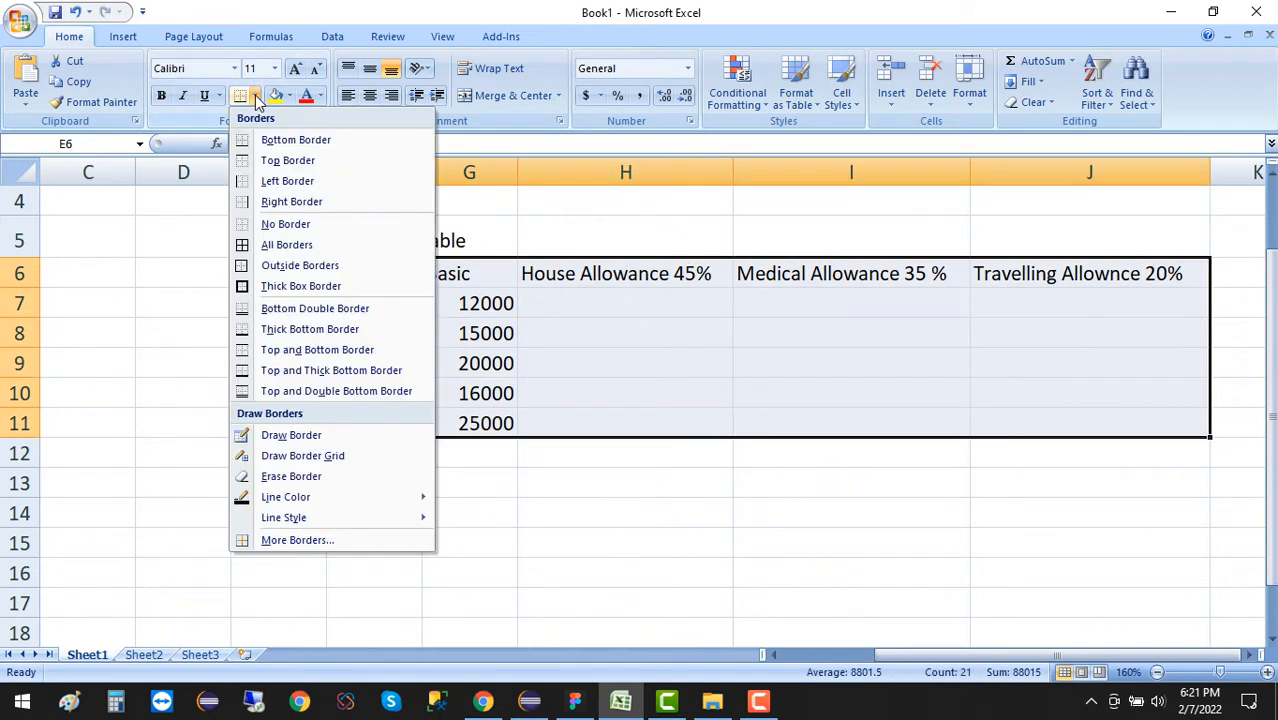
{"action": "left_click", "coordinate": [283, 250]}
{"action": "left_click", "coordinate": [551, 457]}
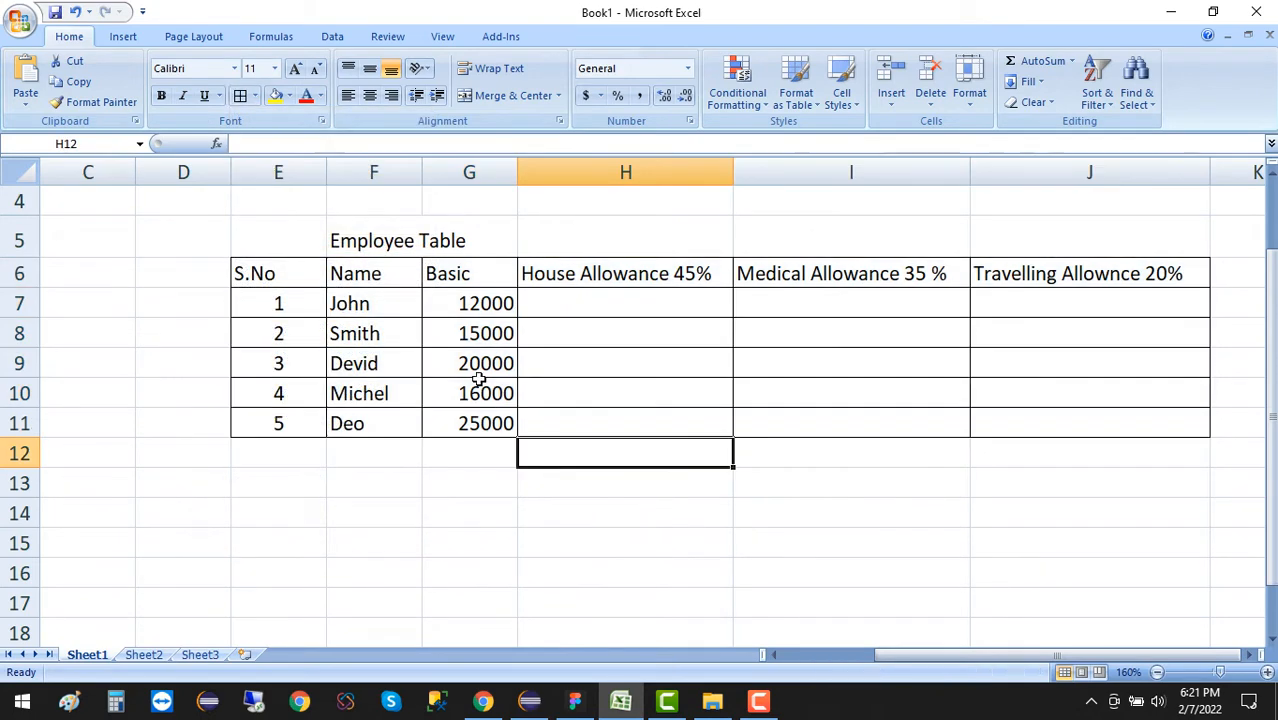
- Replace the table title in cell F5 with "Employees Salary Records"
{"action": "left_click", "coordinate": [611, 551]}
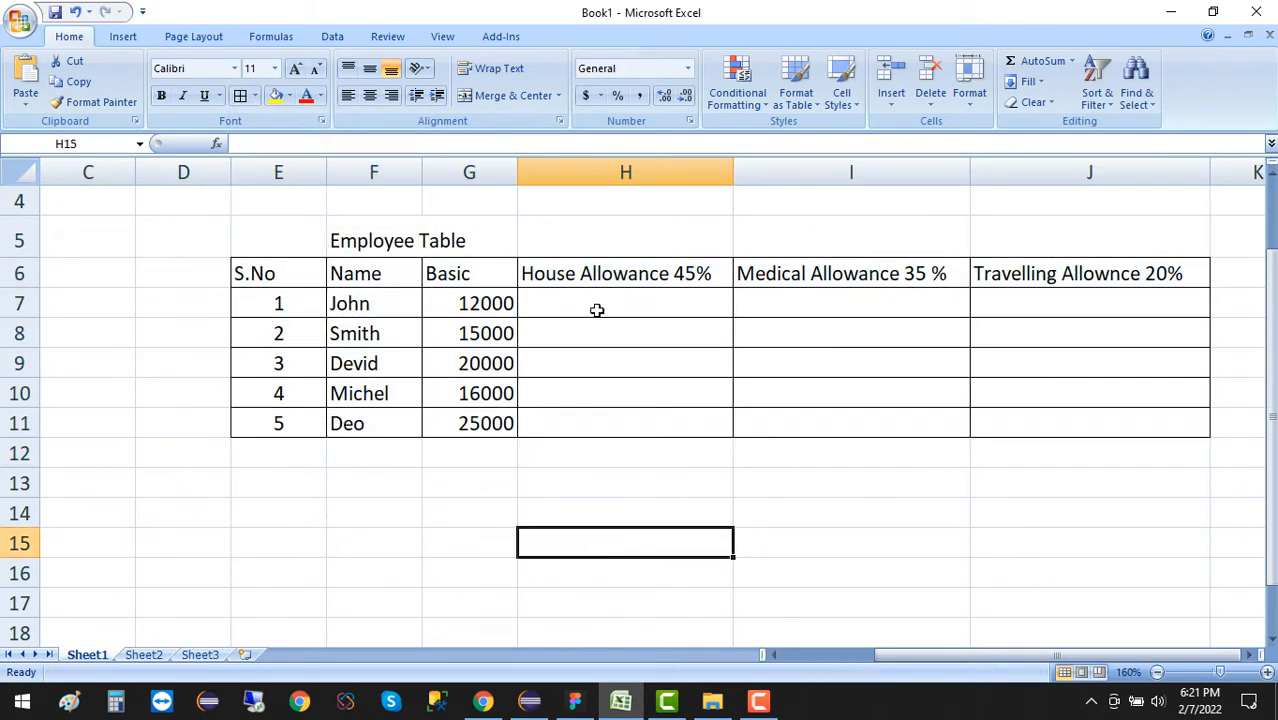
{"action": "left_click", "coordinate": [297, 242]}
{"action": "left_click", "coordinate": [548, 579]}
{"action": "left_click", "coordinate": [384, 232]}
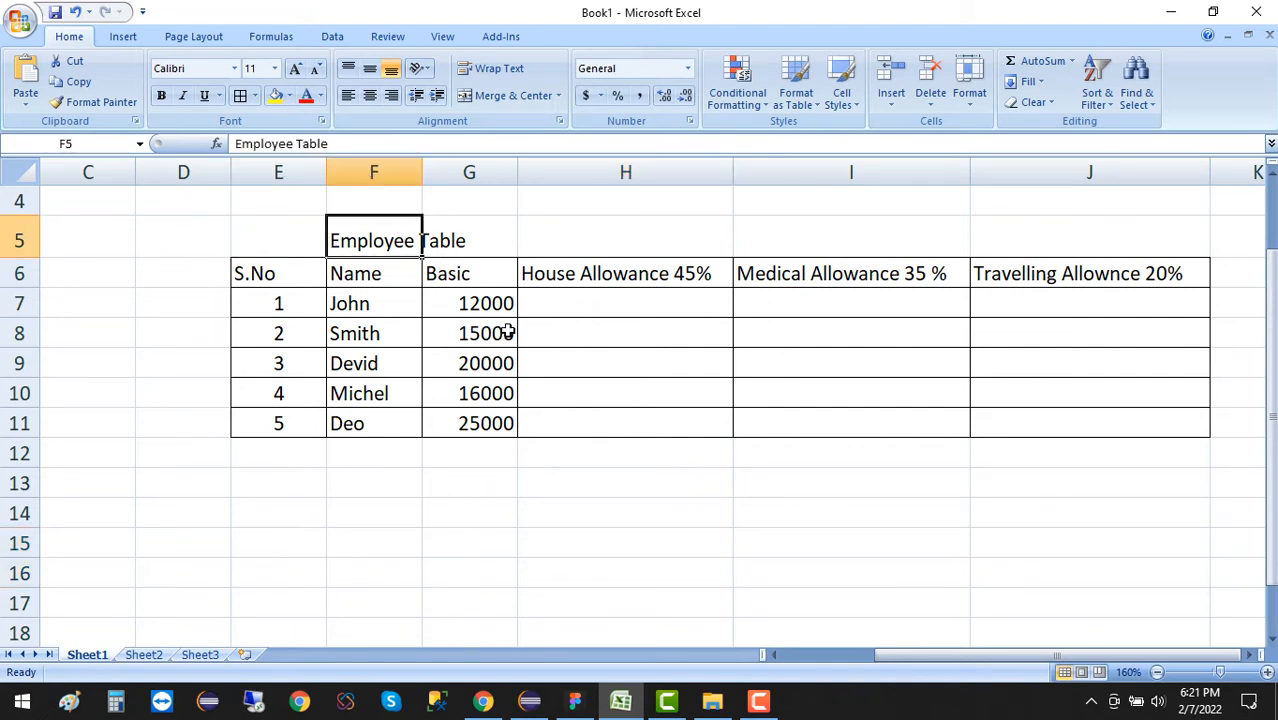
{"action": "key", "text": "Delete"}
{"action": "type", "text": "Empol"}
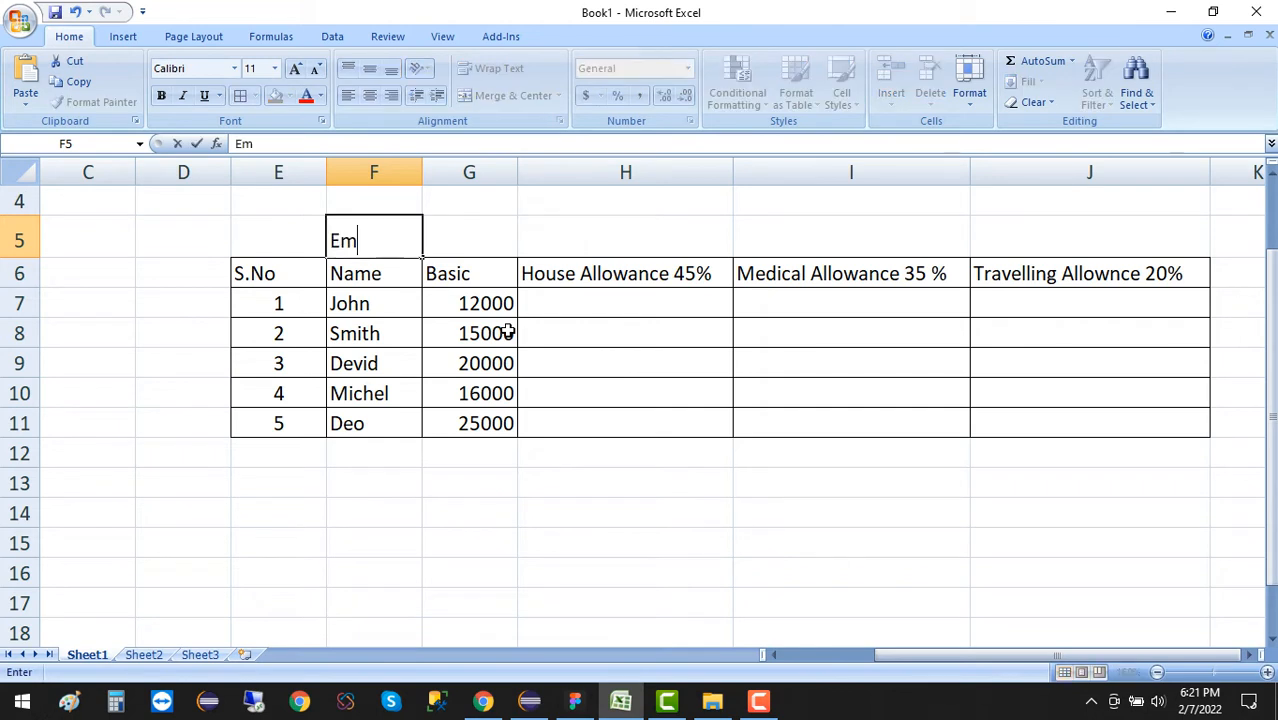
{"action": "key", "text": "BackSpace"}
{"action": "key", "text": "BackSpace"}
{"action": "type", "text": "loyee"}
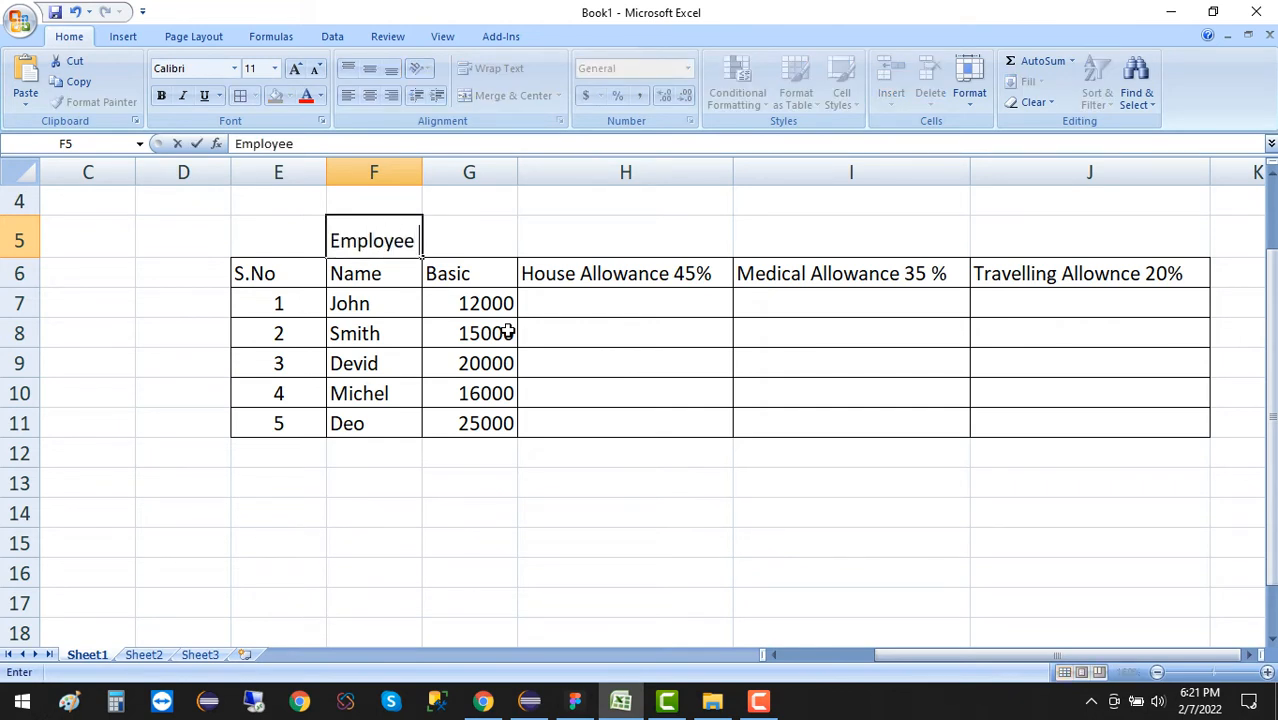
{"action": "type", "text": " s Sla"}
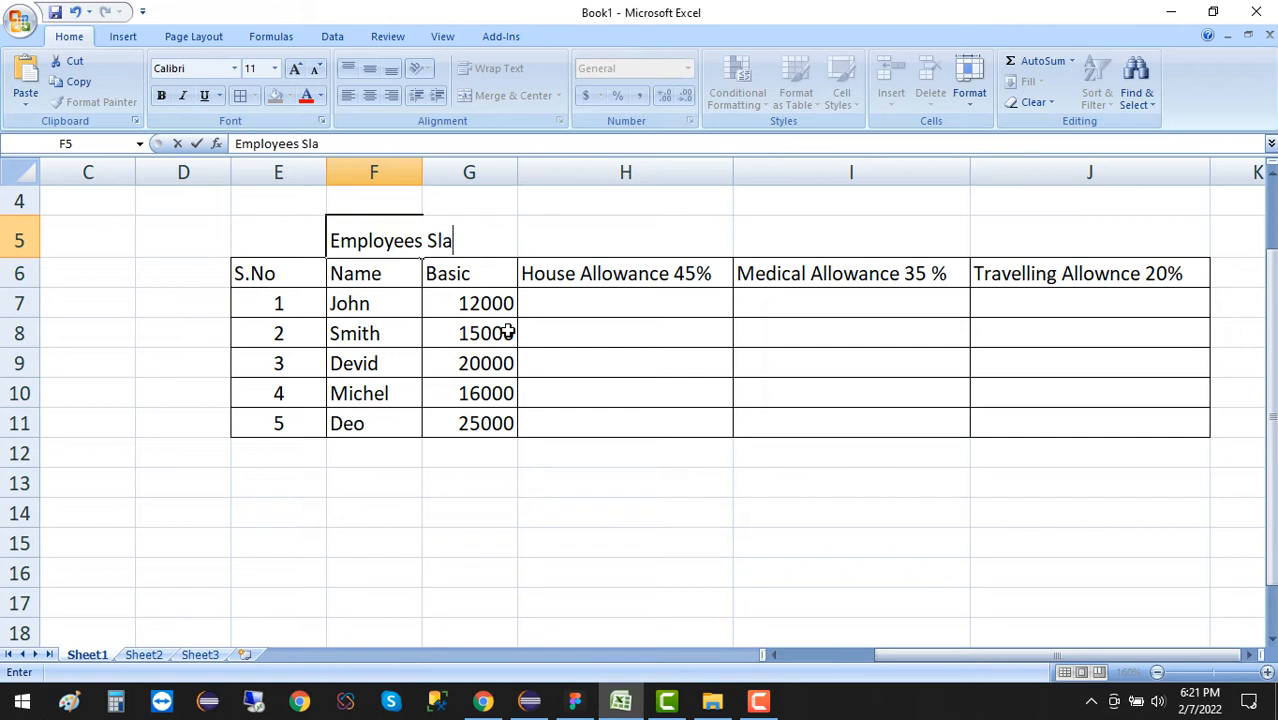
{"action": "type", "text": "lary Records"}
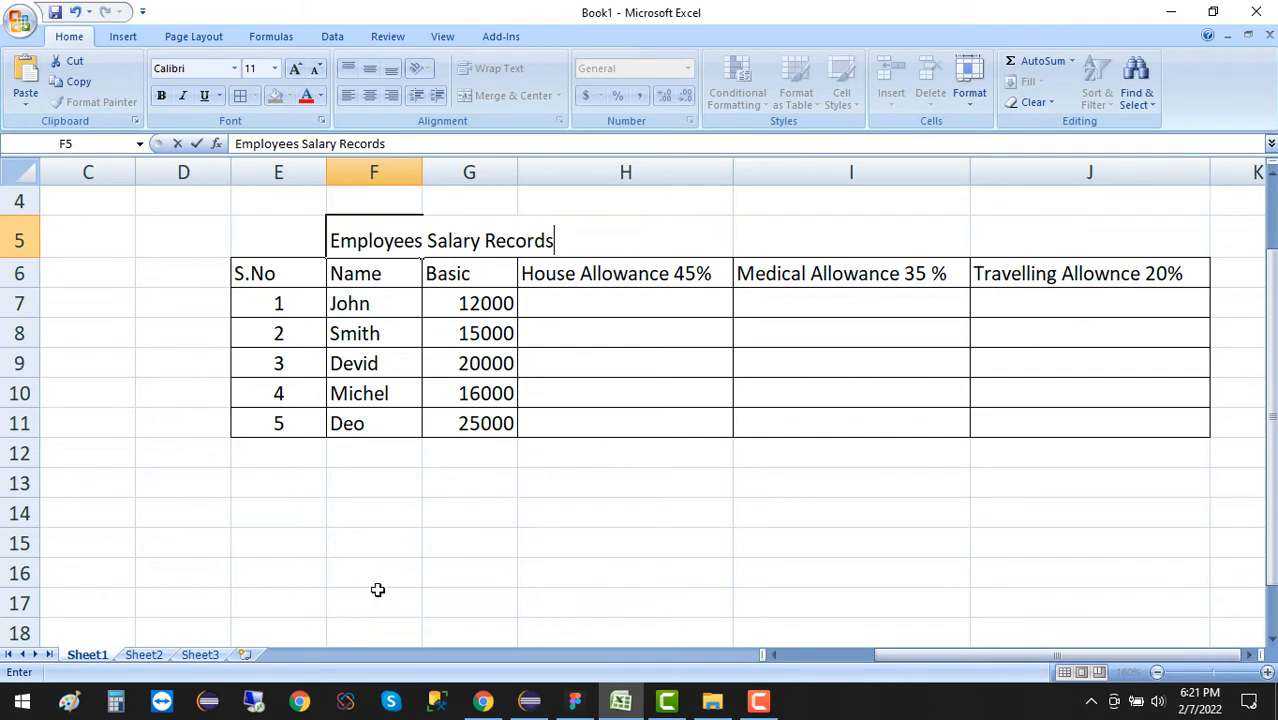
{"action": "left_click", "coordinate": [448, 553]}
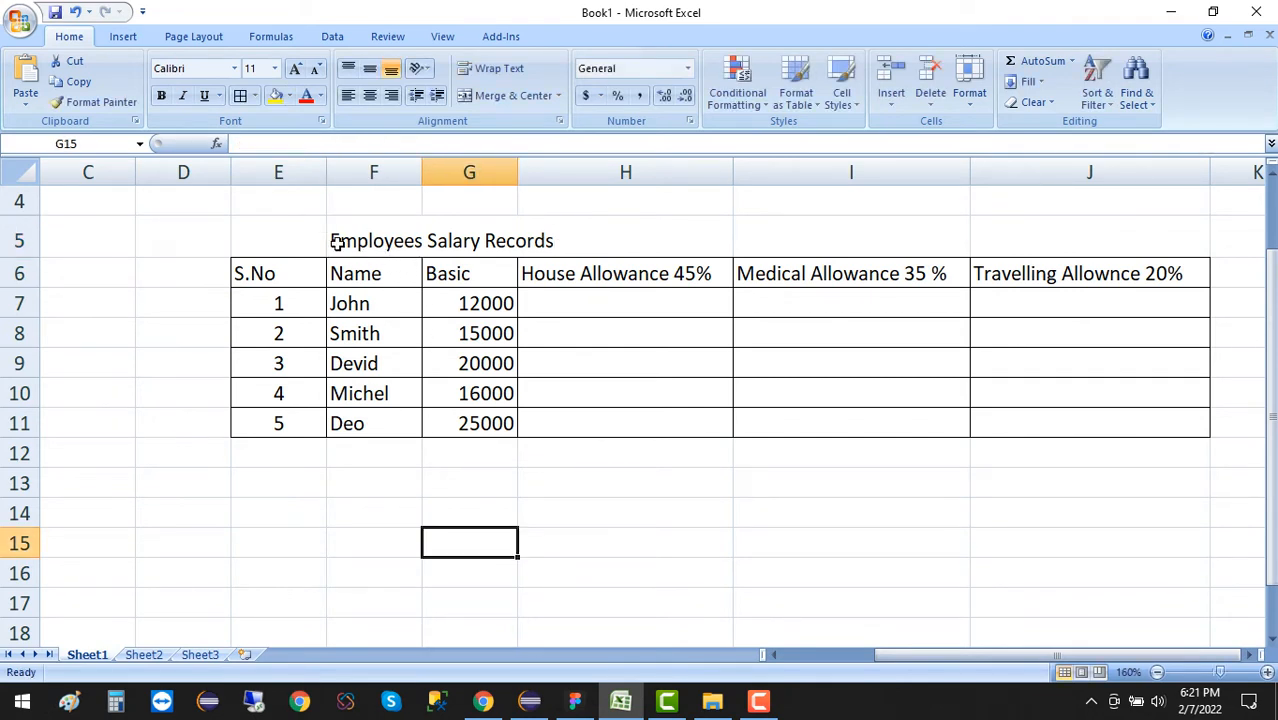
- Try moving the table title from cell F5 to cell H5, and undo the move
{"action": "left_click_drag", "start_coordinate": [405, 235], "coordinate": [662, 242]}
{"action": "left_click", "coordinate": [690, 416]}
{"action": "left_click", "coordinate": [790, 240]}
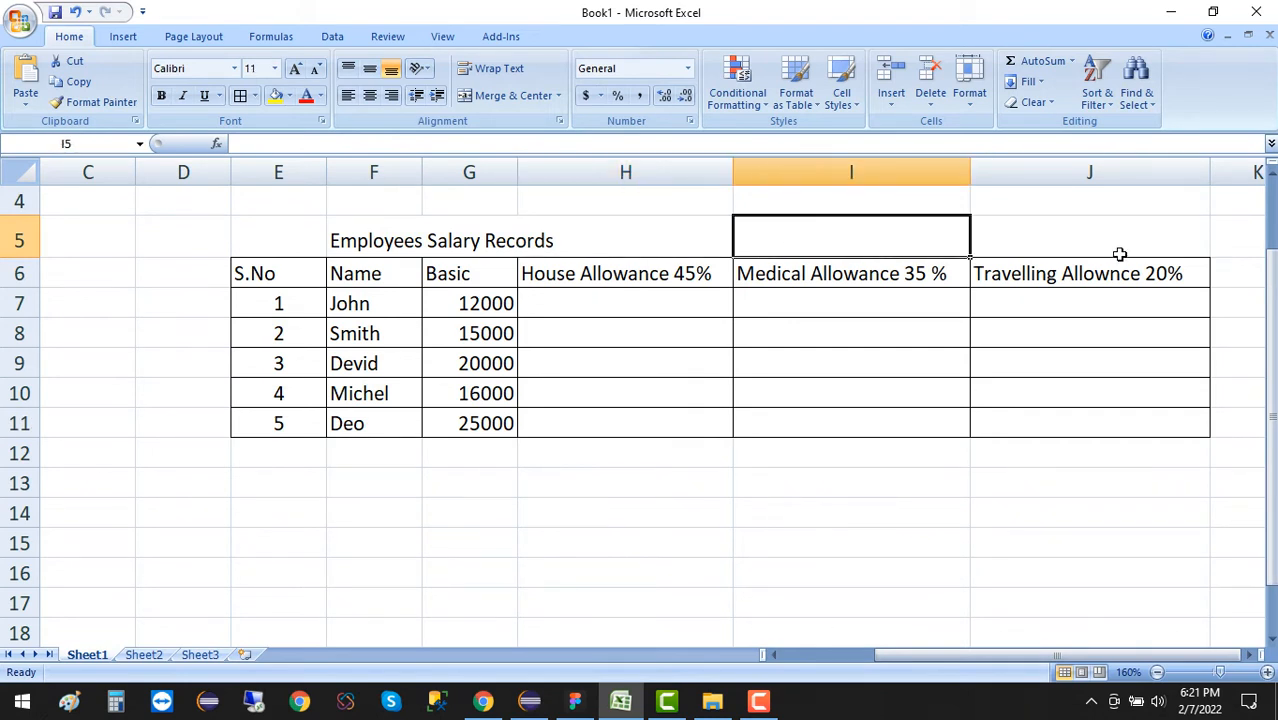
{"action": "left_click", "coordinate": [391, 240]}
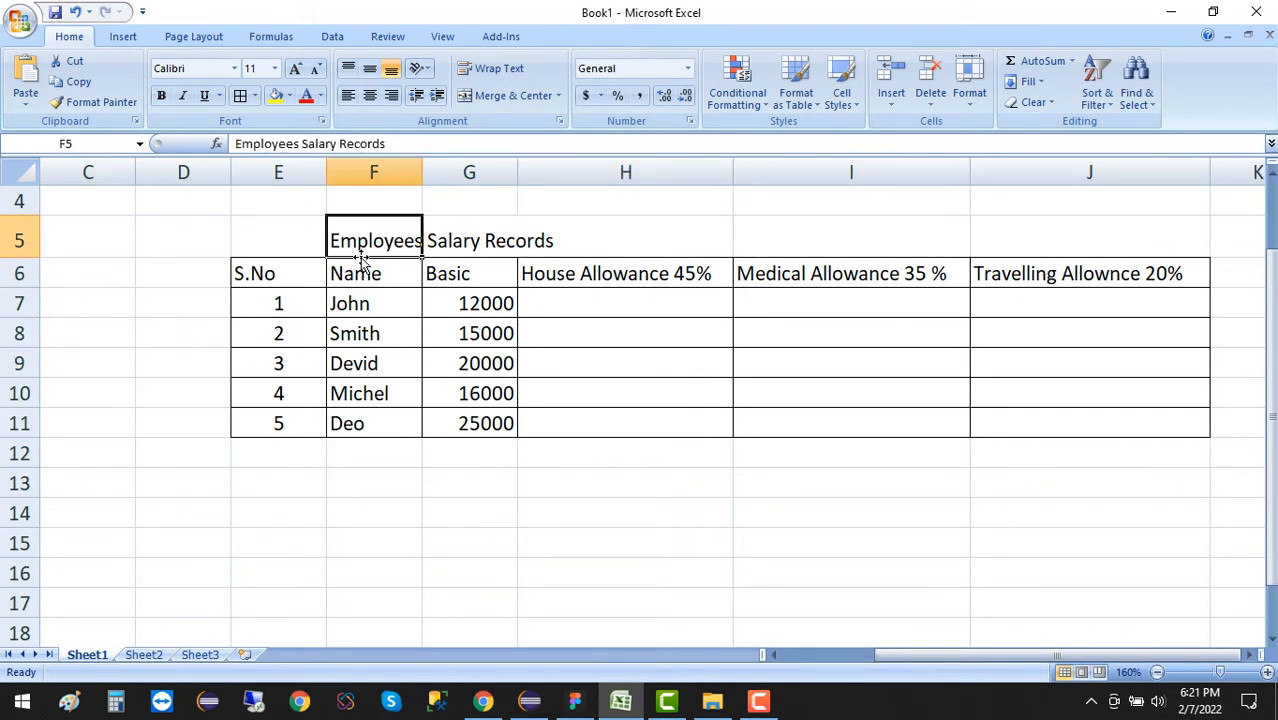
{"action": "left_click_drag", "start_coordinate": [366, 256], "coordinate": [585, 251]}
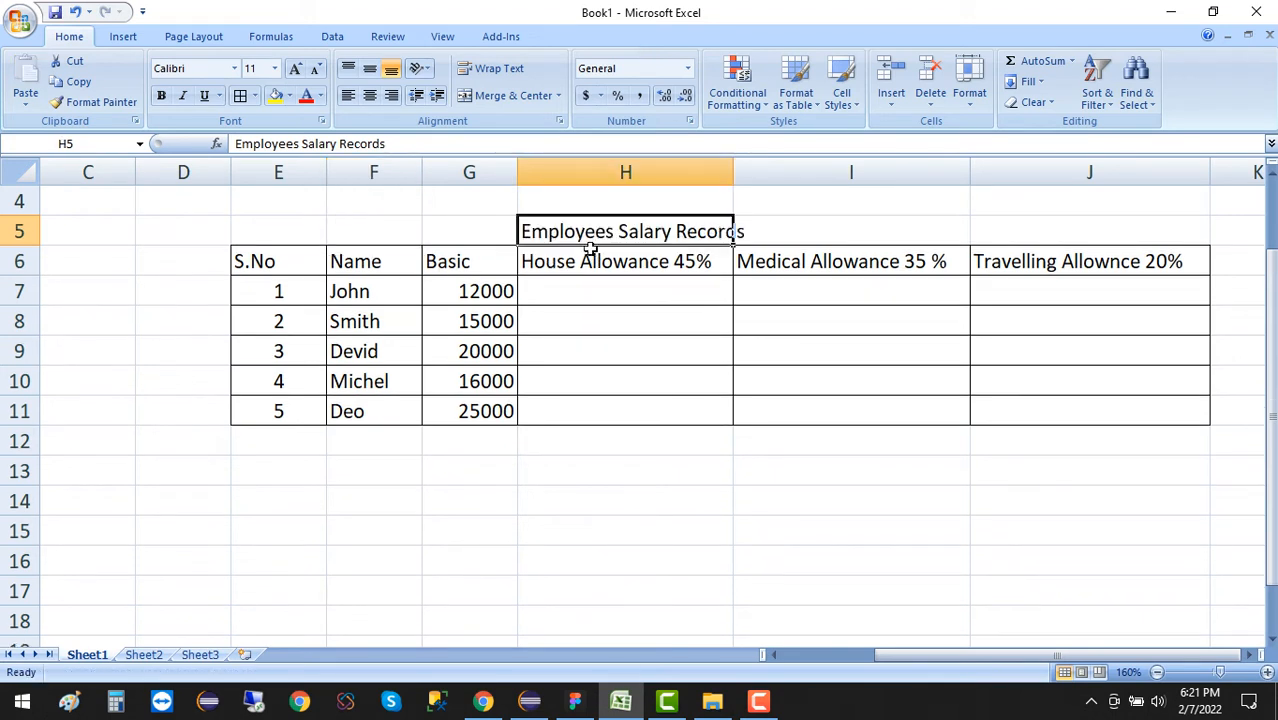
{"action": "left_click", "coordinate": [663, 501]}
{"action": "left_click", "coordinate": [817, 238]}
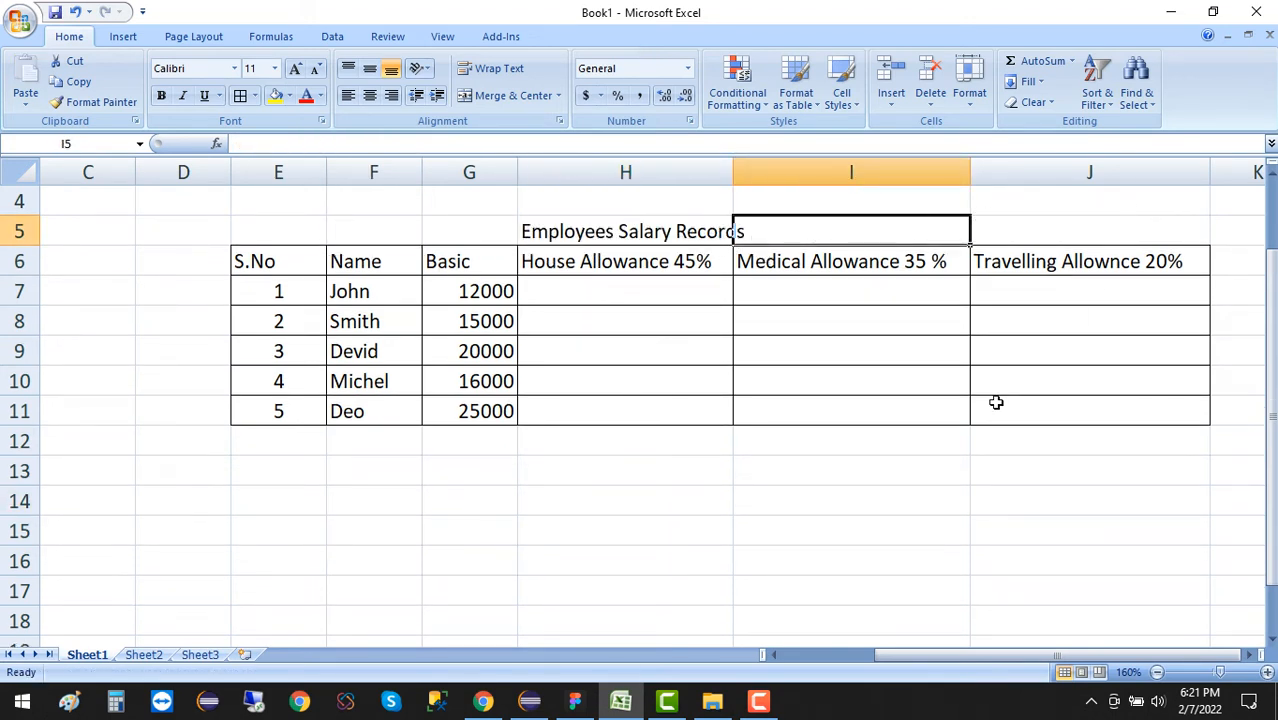
{"action": "key", "text": "ctrl+z"}
{"action": "left_click", "coordinate": [659, 568]}
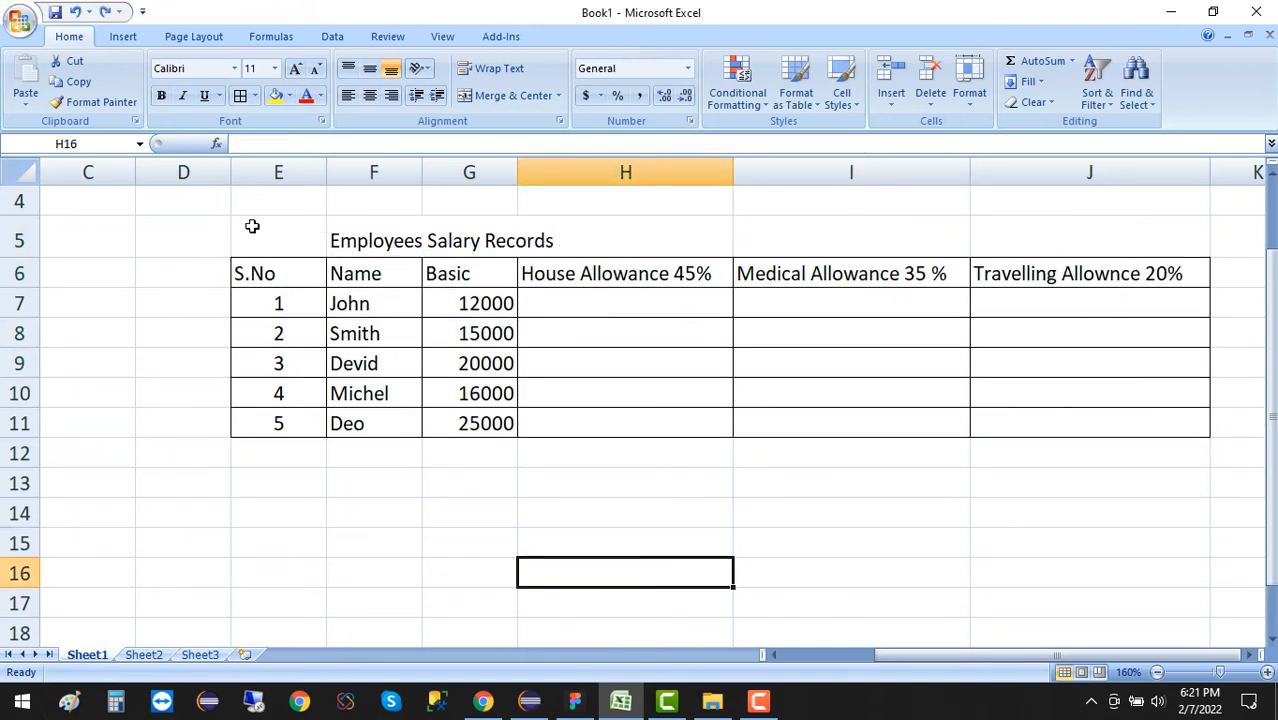
- Merge and center the title across cells E5:J5 above the table
{"action": "left_click_drag", "start_coordinate": [251, 226], "coordinate": [1065, 245]}
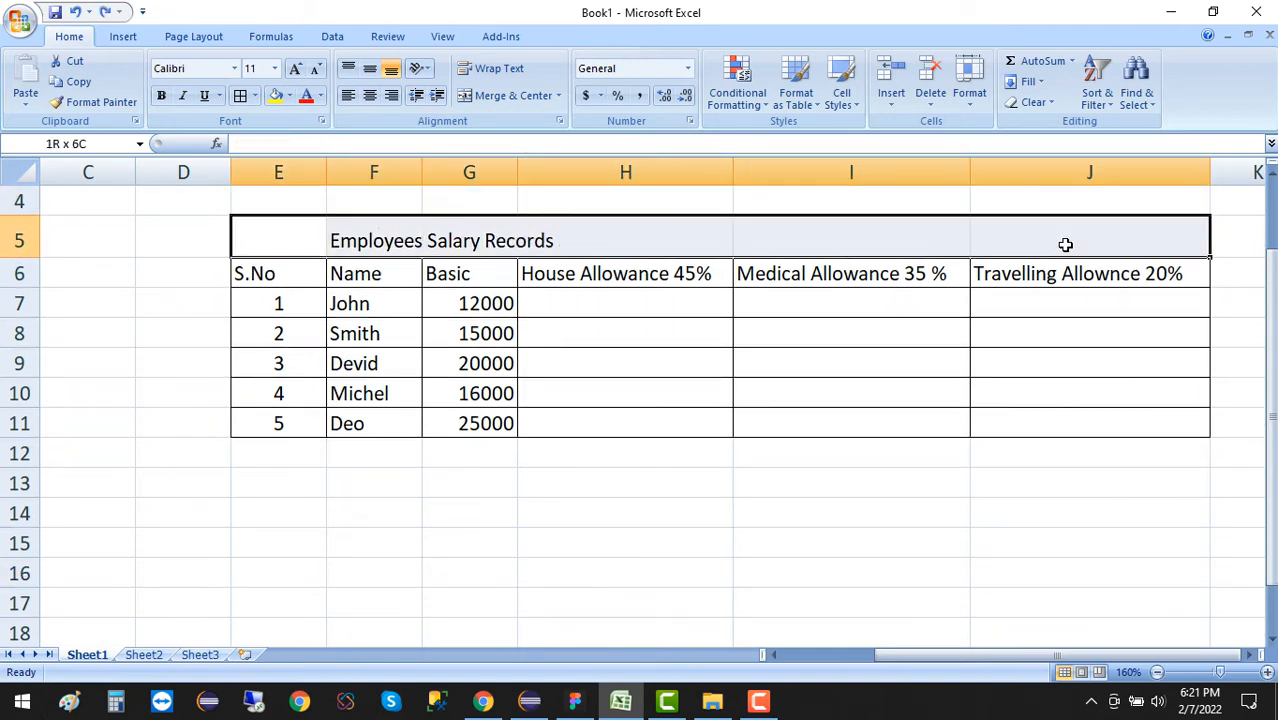
{"action": "left_click", "coordinate": [888, 503]}
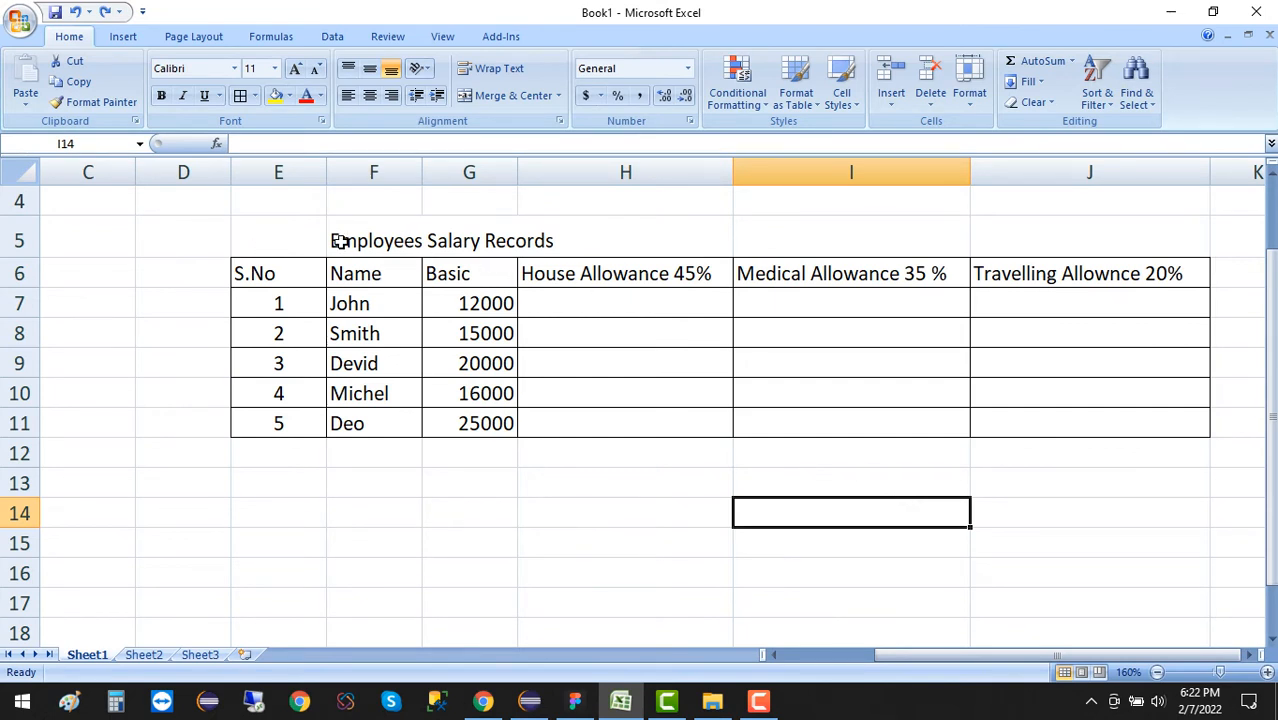
{"action": "left_click_drag", "start_coordinate": [262, 234], "coordinate": [1071, 246]}
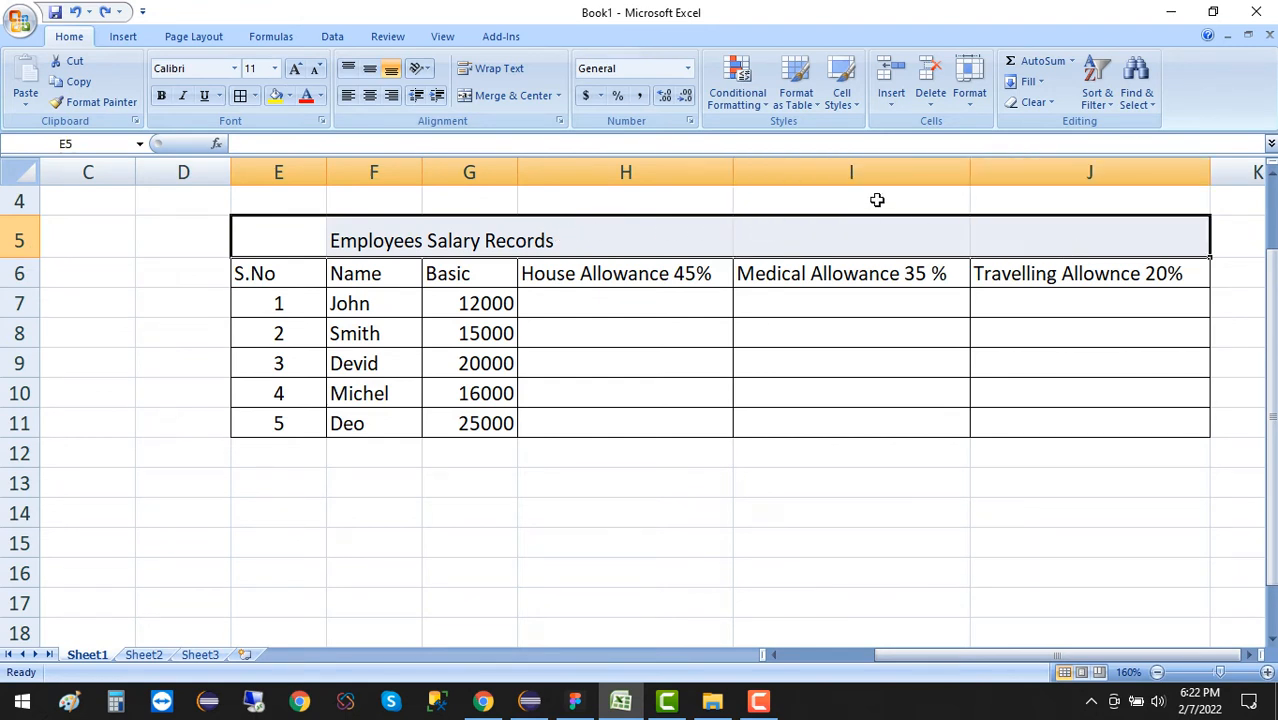
{"action": "left_click", "coordinate": [495, 95]}
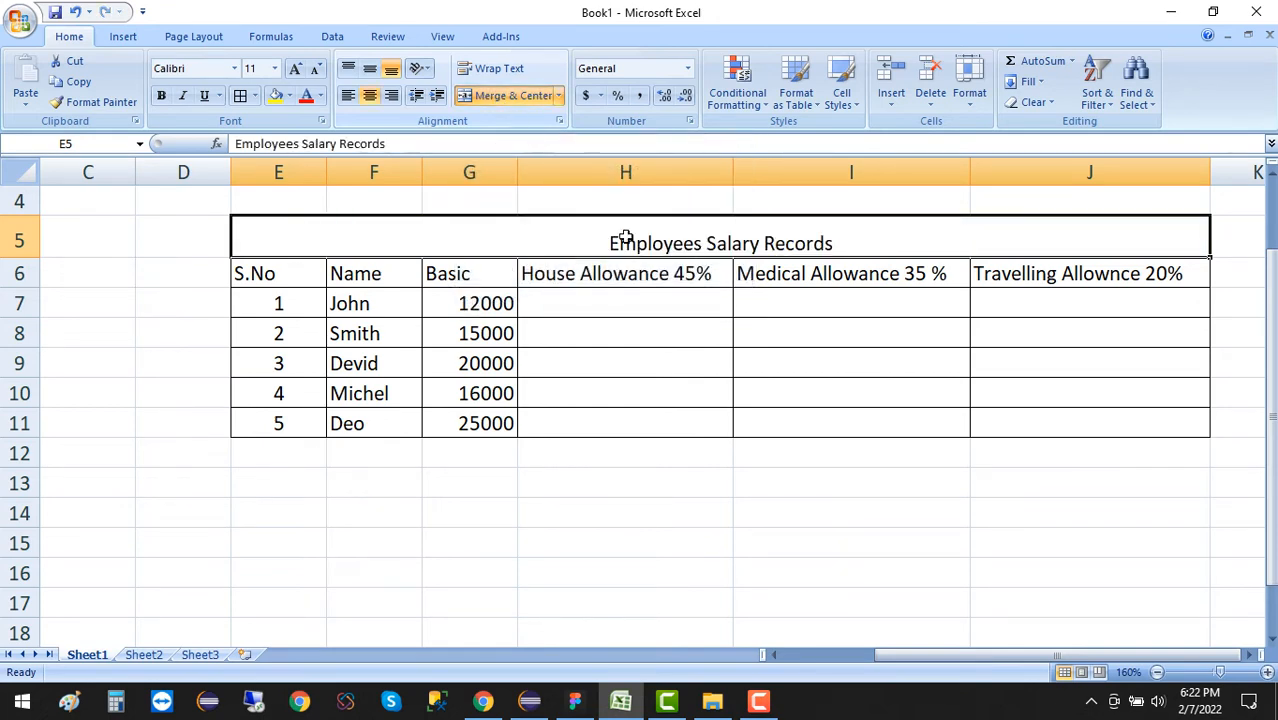
- Increase the font size of the merged table title to 18
{"action": "left_click", "coordinate": [299, 72]}
{"action": "left_click", "coordinate": [299, 72]}
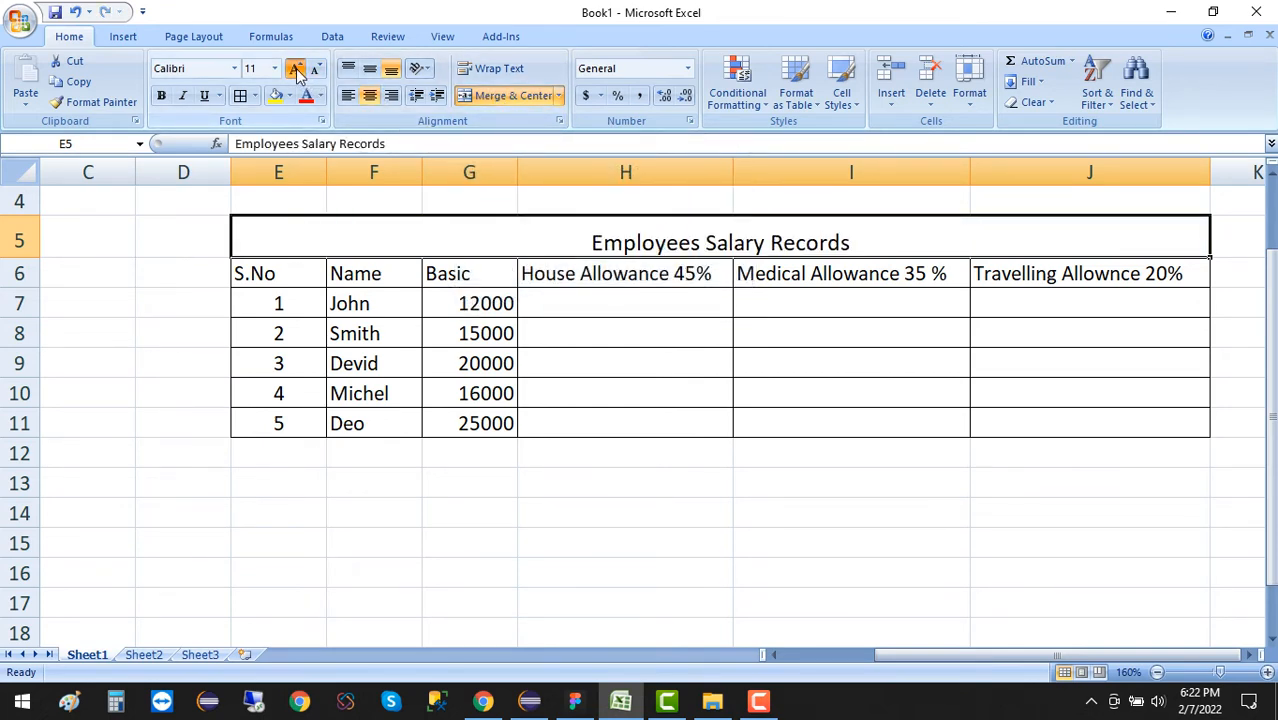
{"action": "left_click", "coordinate": [299, 72]}
{"action": "left_click", "coordinate": [299, 72]}
{"action": "left_click", "coordinate": [299, 72]}
{"action": "left_click", "coordinate": [317, 72]}
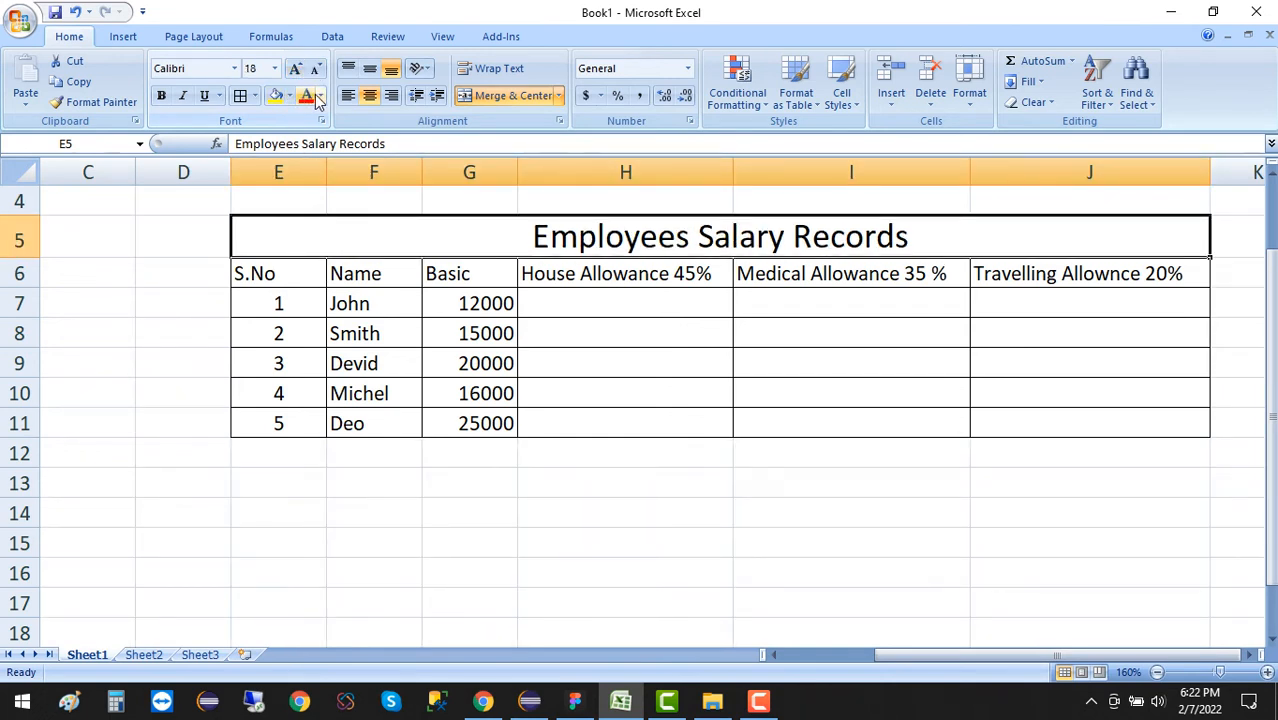
- Set the title's font color to the standard dark blue and fill its merged cell with standard light green
{"action": "left_click", "coordinate": [320, 96]}
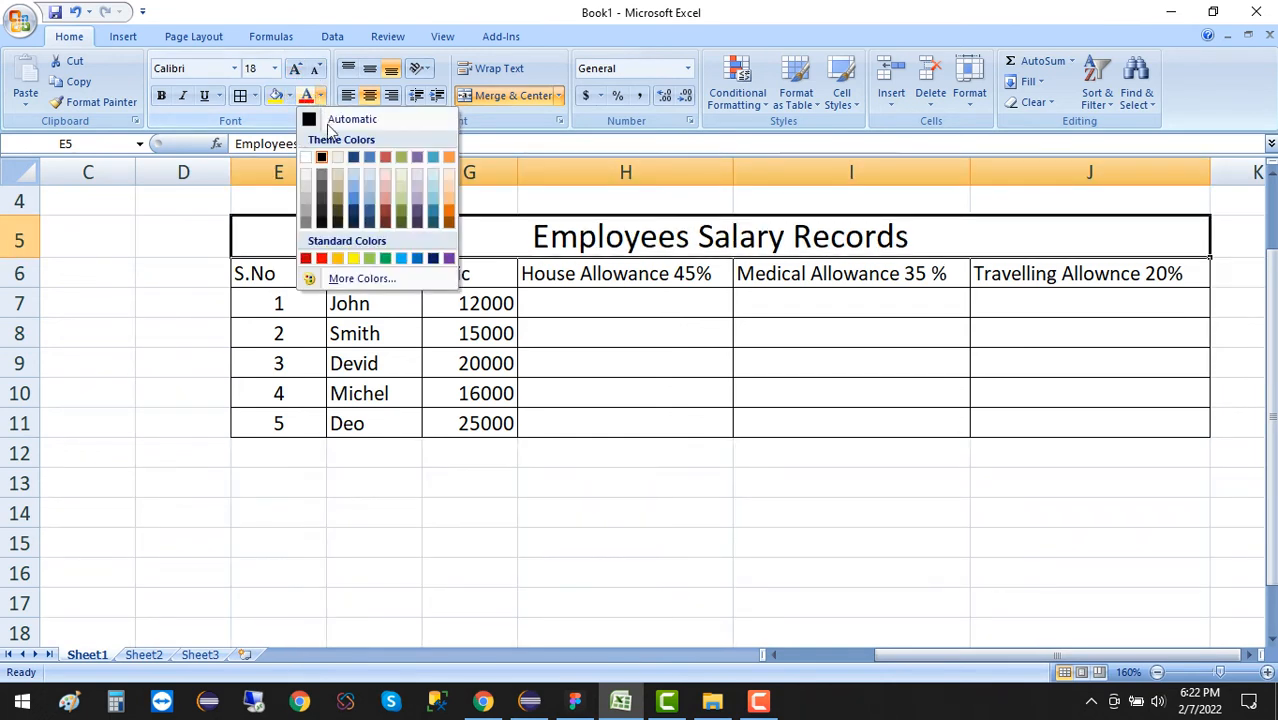
{"action": "left_click", "coordinate": [436, 259]}
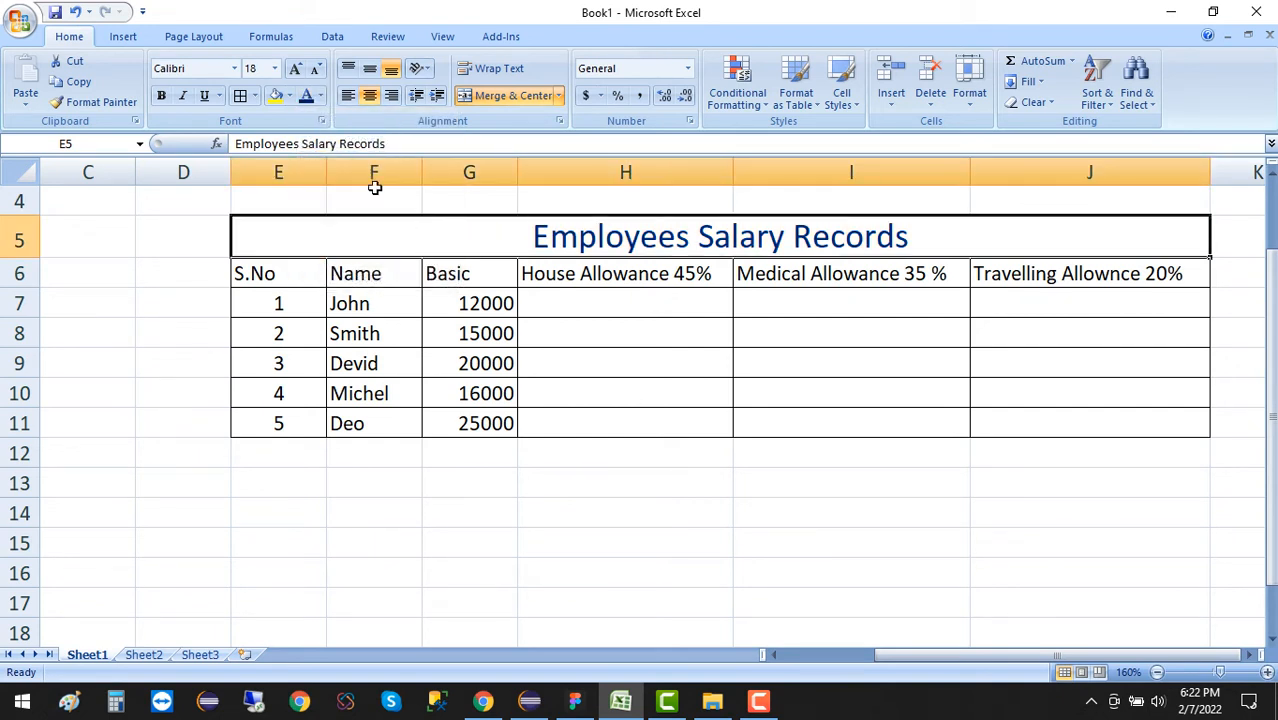
{"action": "left_click", "coordinate": [289, 96]}
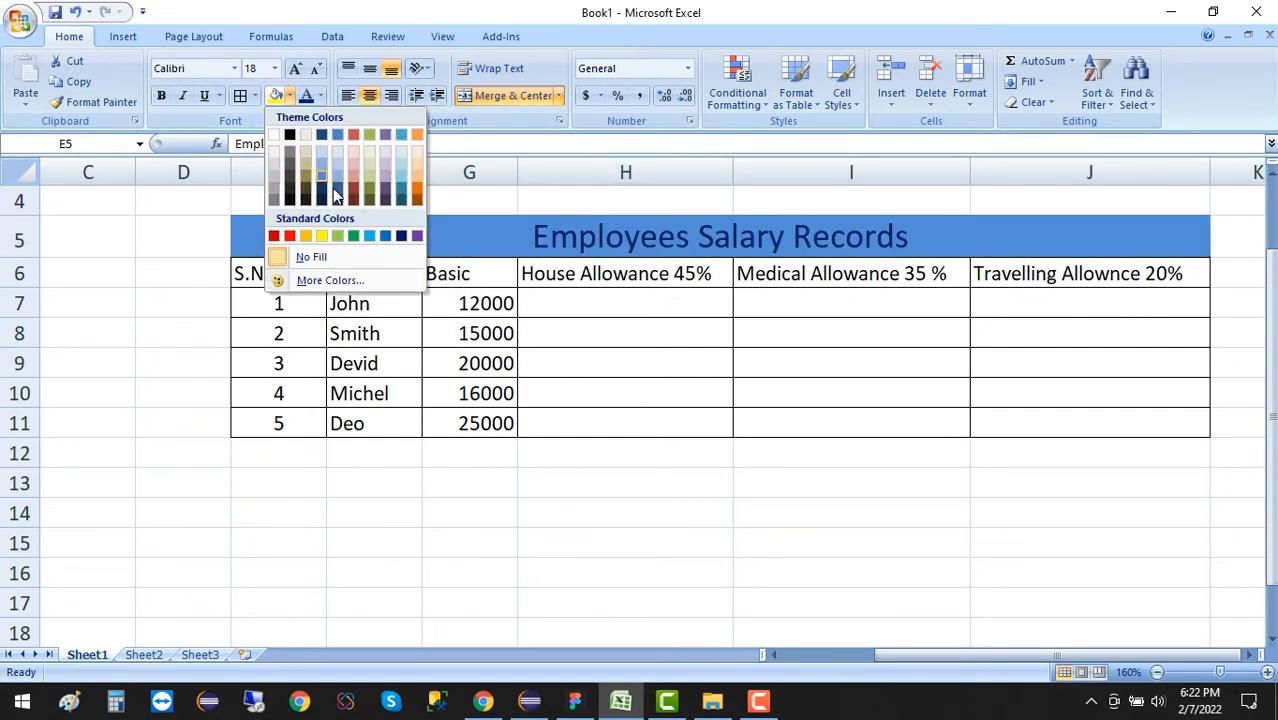
{"action": "left_click", "coordinate": [338, 237]}
{"action": "left_click", "coordinate": [468, 482]}
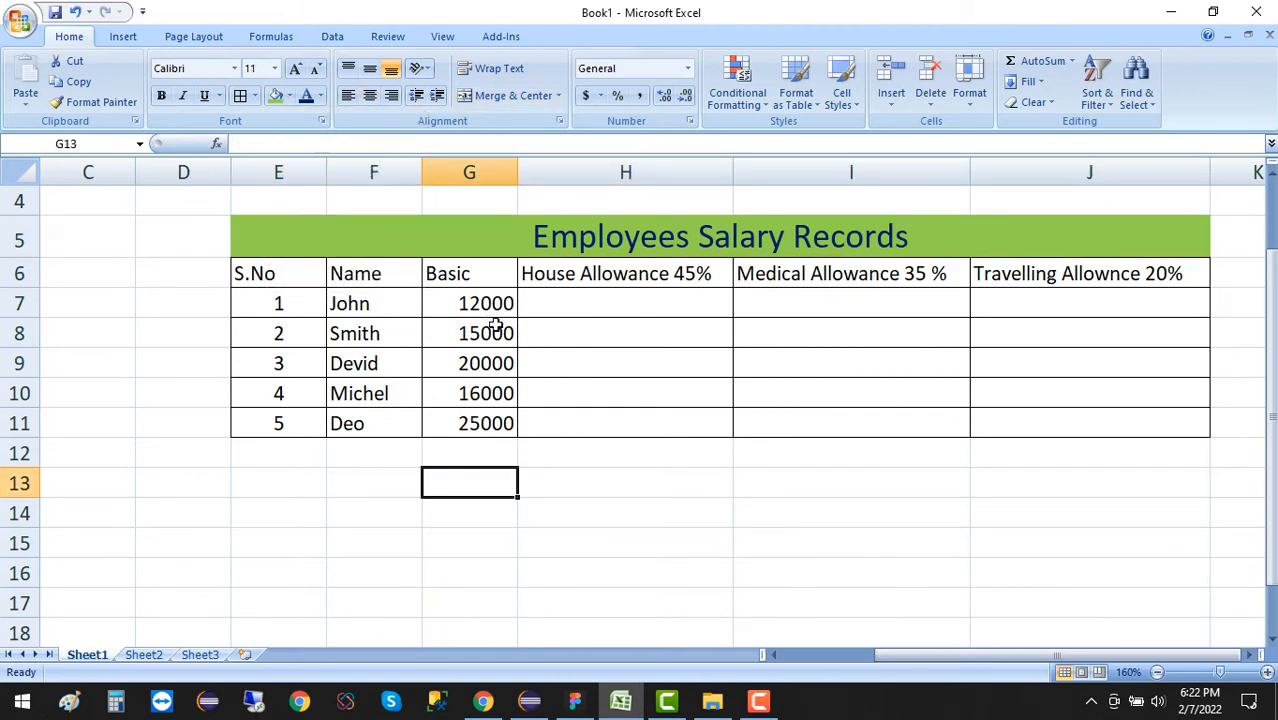
- Make the "Employees Salary Records" title bold
{"action": "left_click", "coordinate": [624, 459]}
{"action": "left_click", "coordinate": [617, 232]}
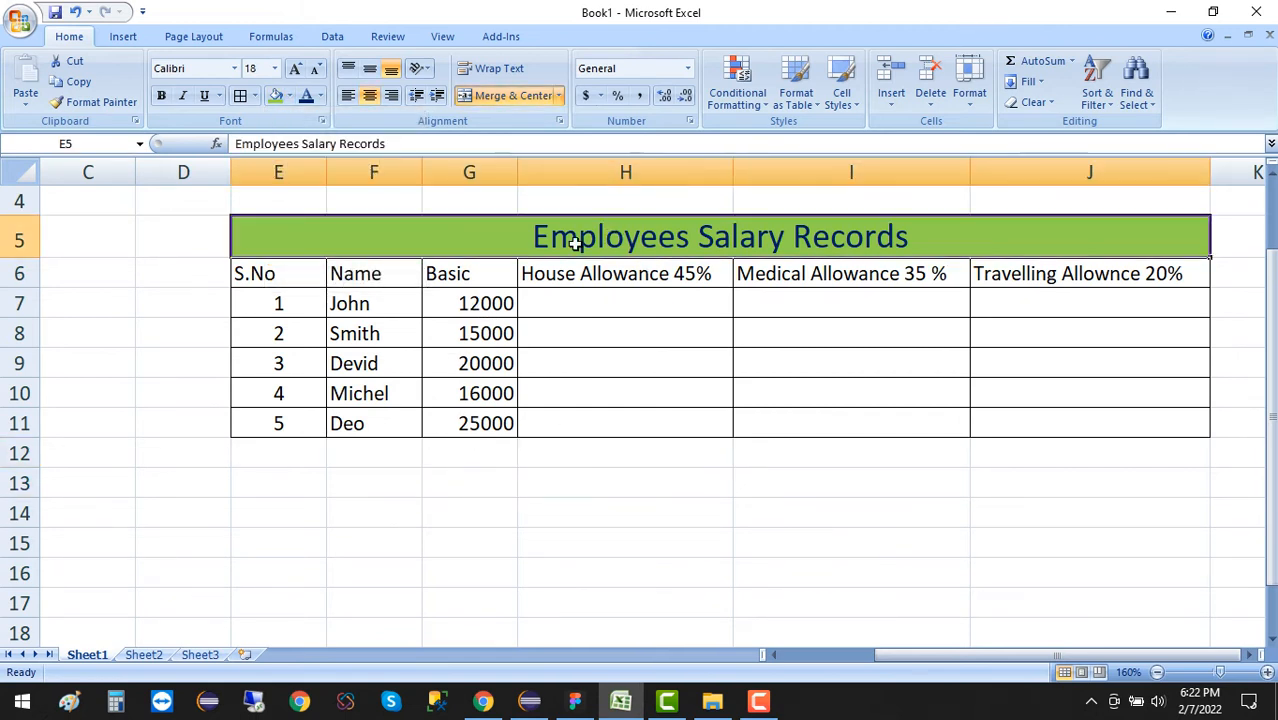
{"action": "left_click", "coordinate": [745, 520]}
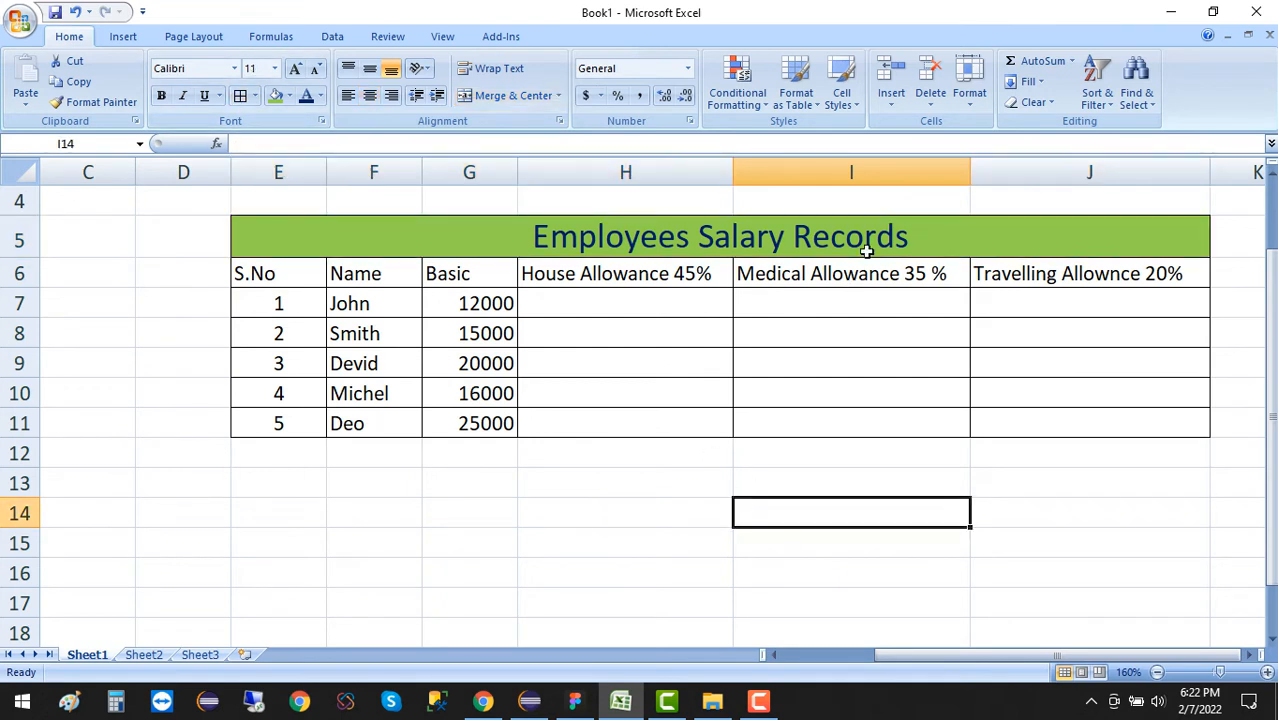
{"action": "left_click", "coordinate": [860, 245]}
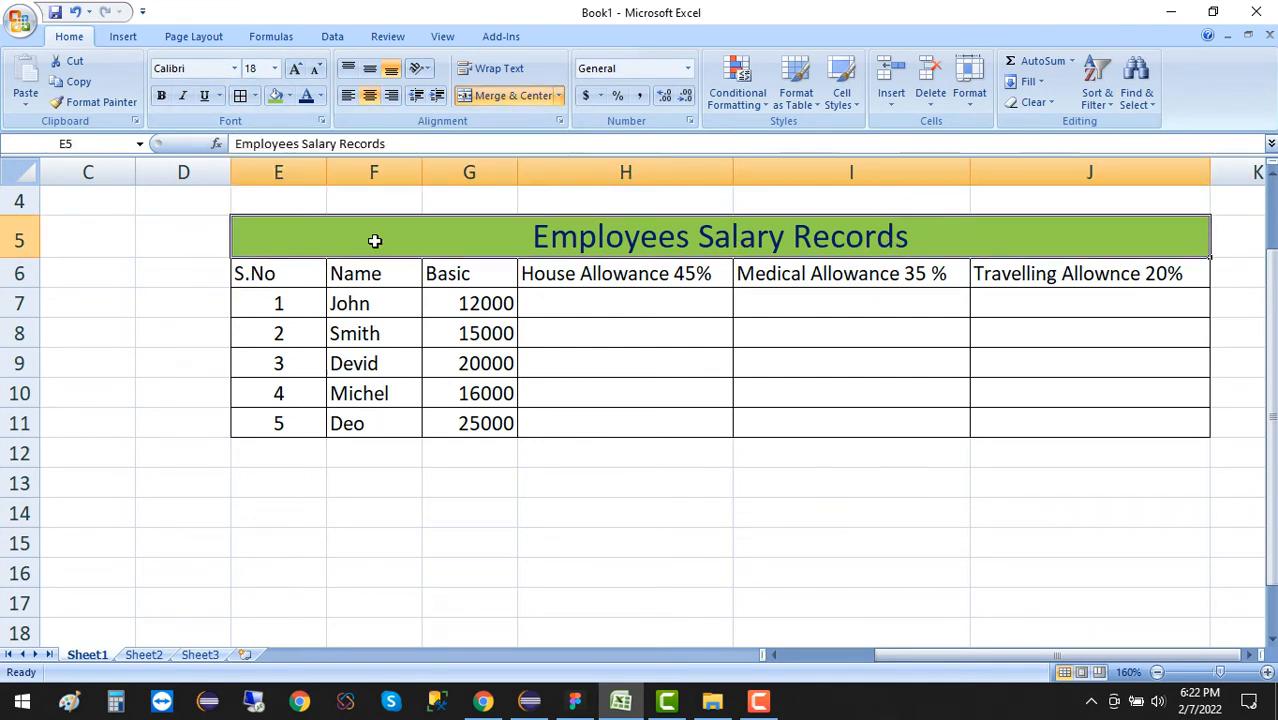
{"action": "left_click", "coordinate": [160, 95]}
{"action": "left_click", "coordinate": [731, 558]}
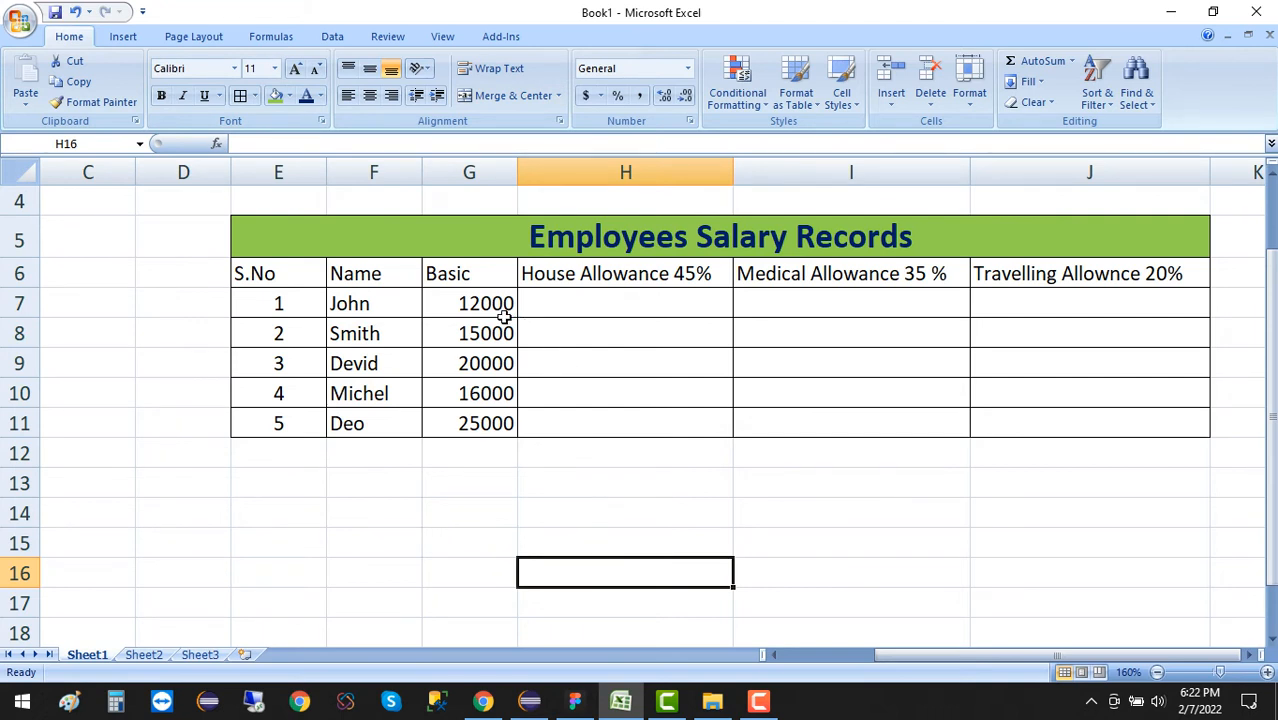
{"action": "left_click", "coordinate": [563, 302]}
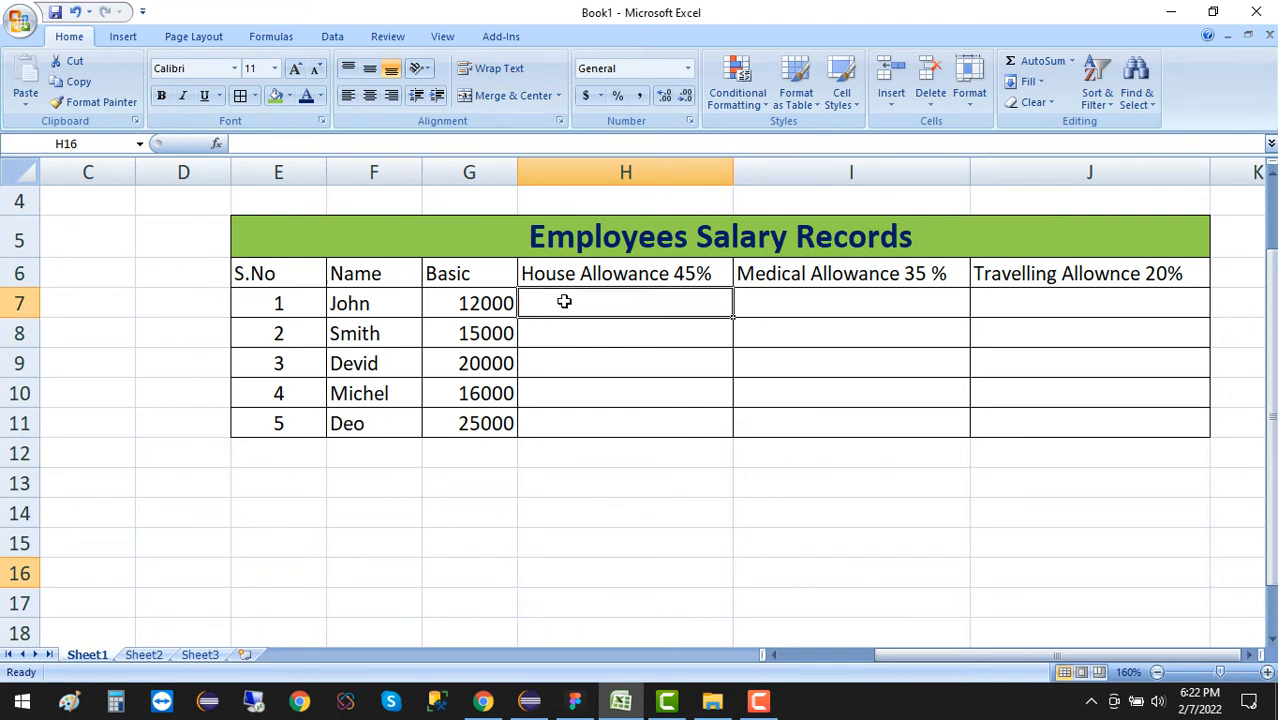
{"action": "left_click", "coordinate": [702, 340]}
{"action": "left_click", "coordinate": [700, 274]}
{"action": "left_click", "coordinate": [692, 390]}
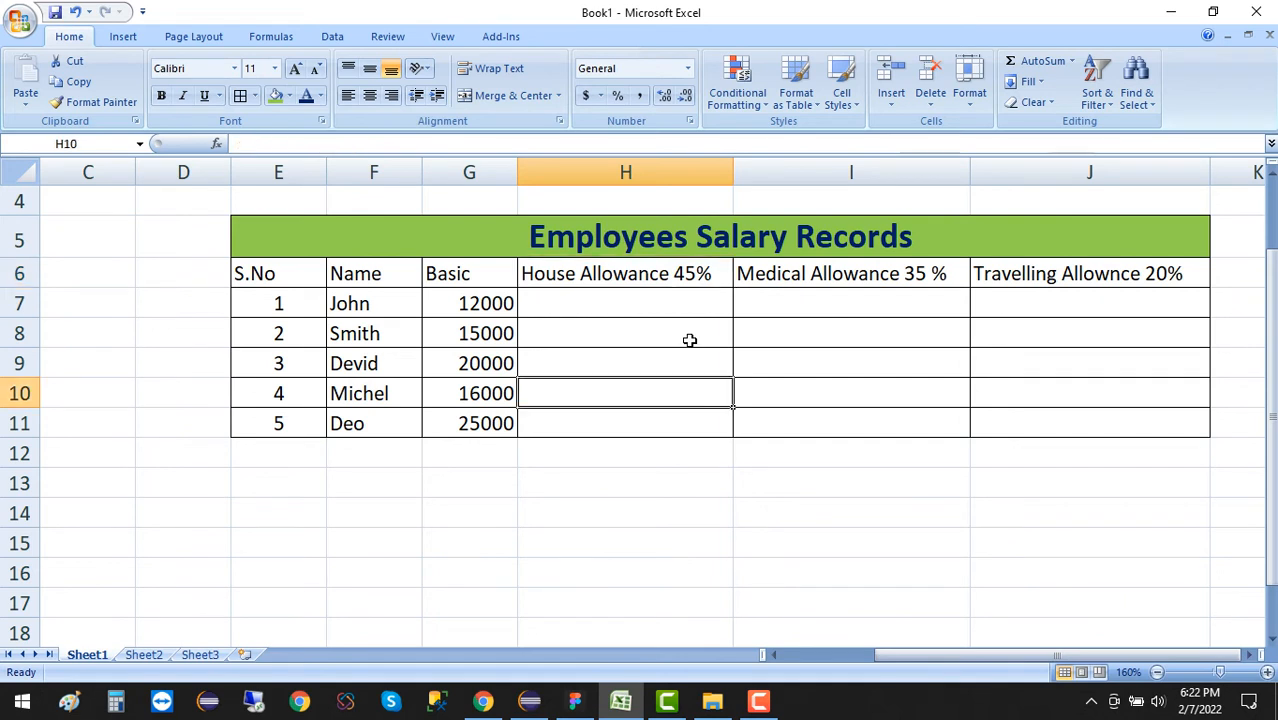
{"action": "left_click", "coordinate": [850, 275]}
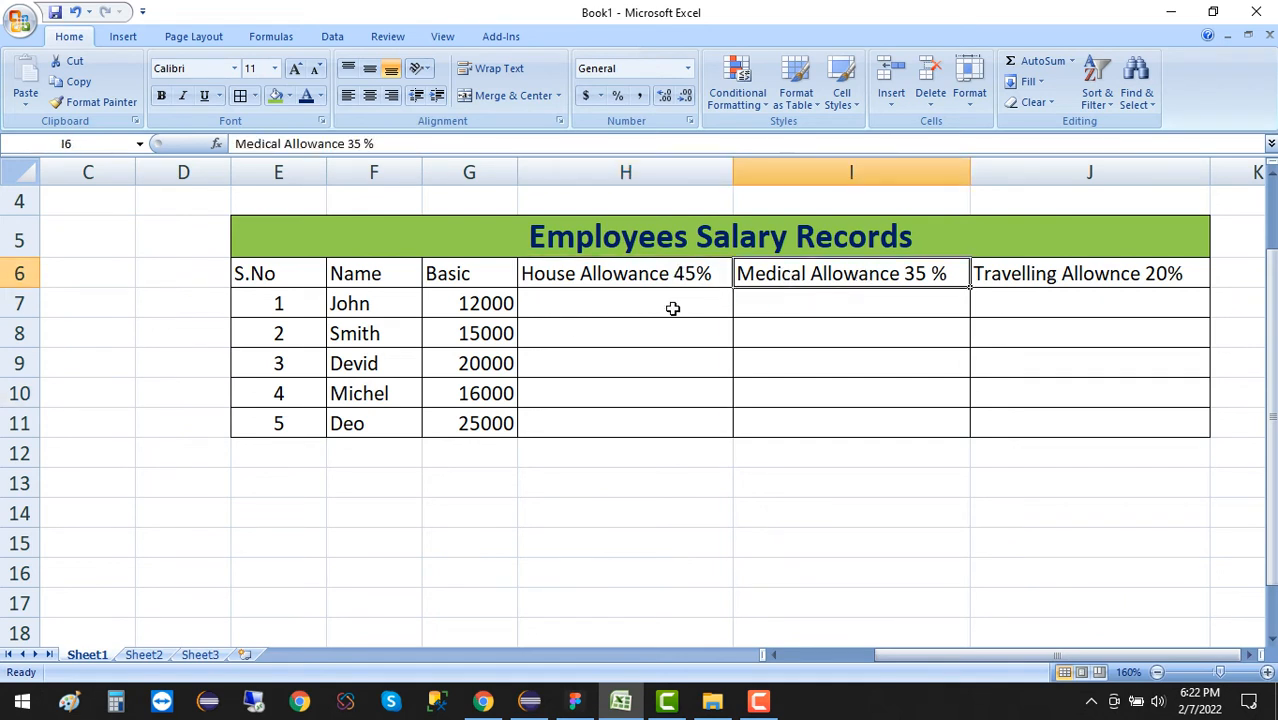
- Try a manual house allowance value of 123123 in cell H7, and clear it from the column
{"action": "left_click", "coordinate": [579, 314]}
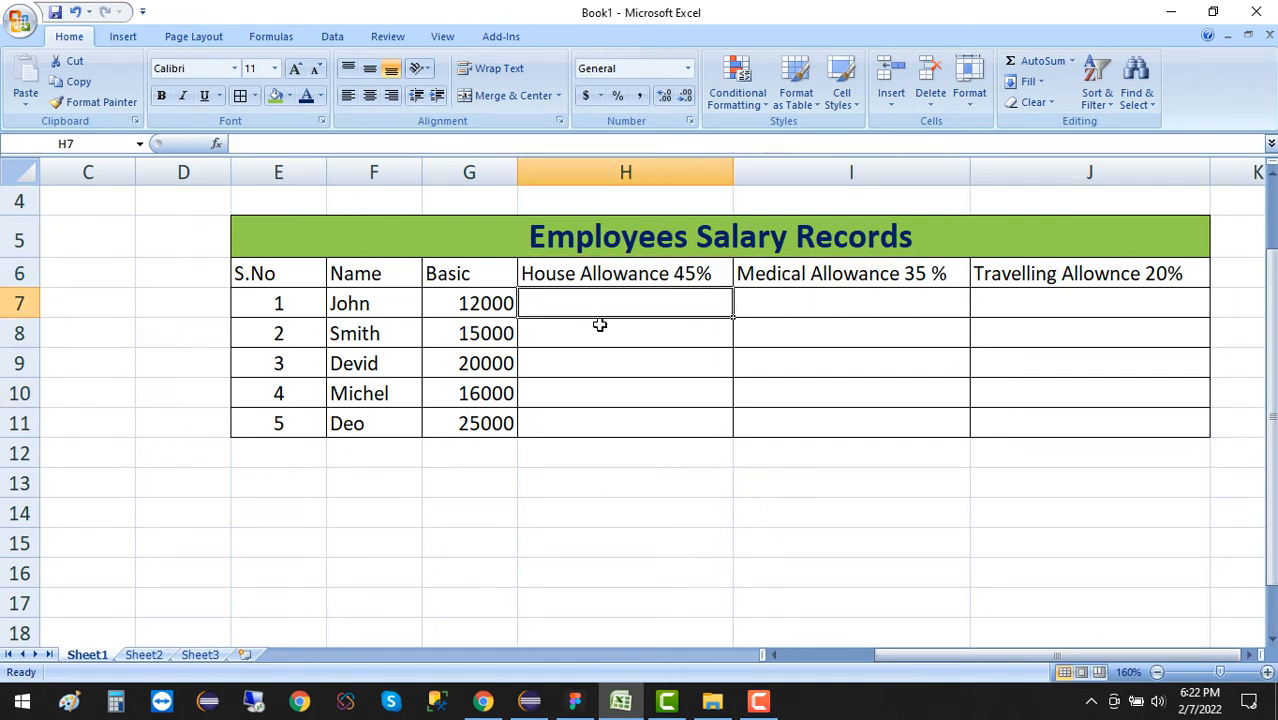
{"action": "type", "text": "123123"}
{"action": "left_click", "coordinate": [599, 420]}
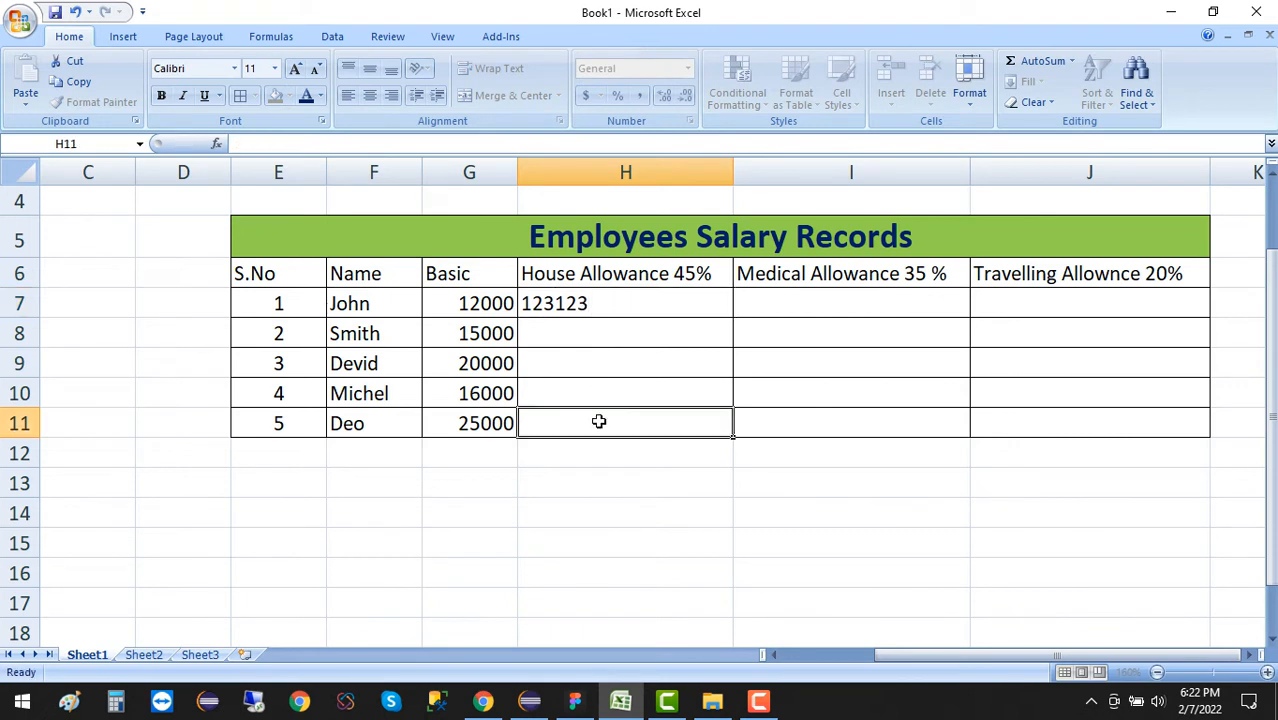
{"action": "left_click", "coordinate": [697, 309]}
{"action": "left_click", "coordinate": [687, 460]}
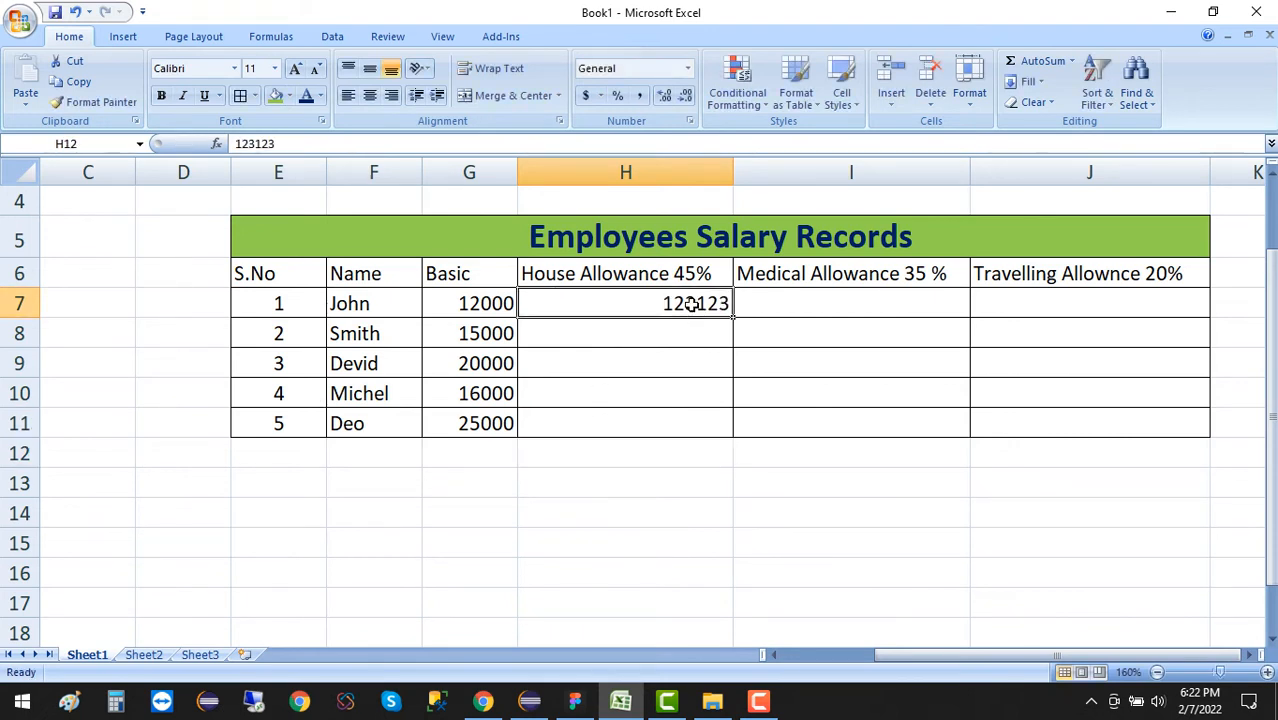
{"action": "left_click_drag", "start_coordinate": [688, 310], "coordinate": [673, 451]}
{"action": "key", "text": "Delete"}
{"action": "left_click", "coordinate": [755, 539]}
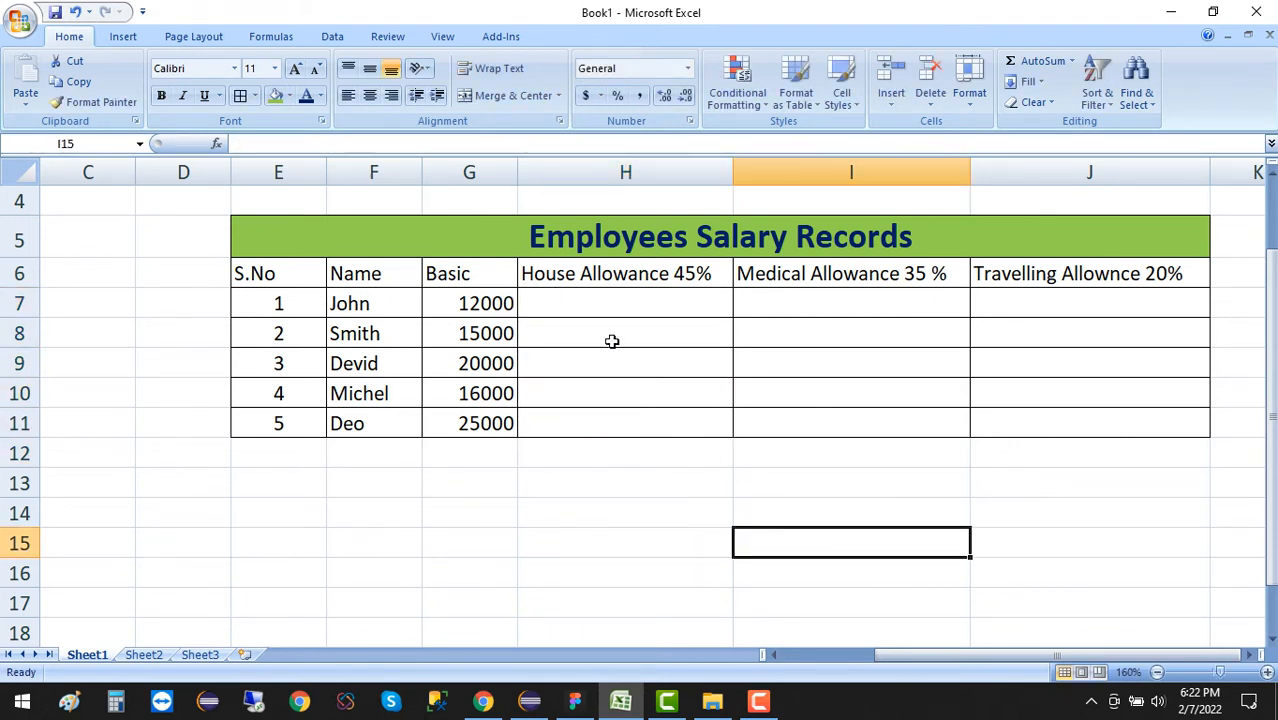
{"action": "left_click", "coordinate": [593, 316]}
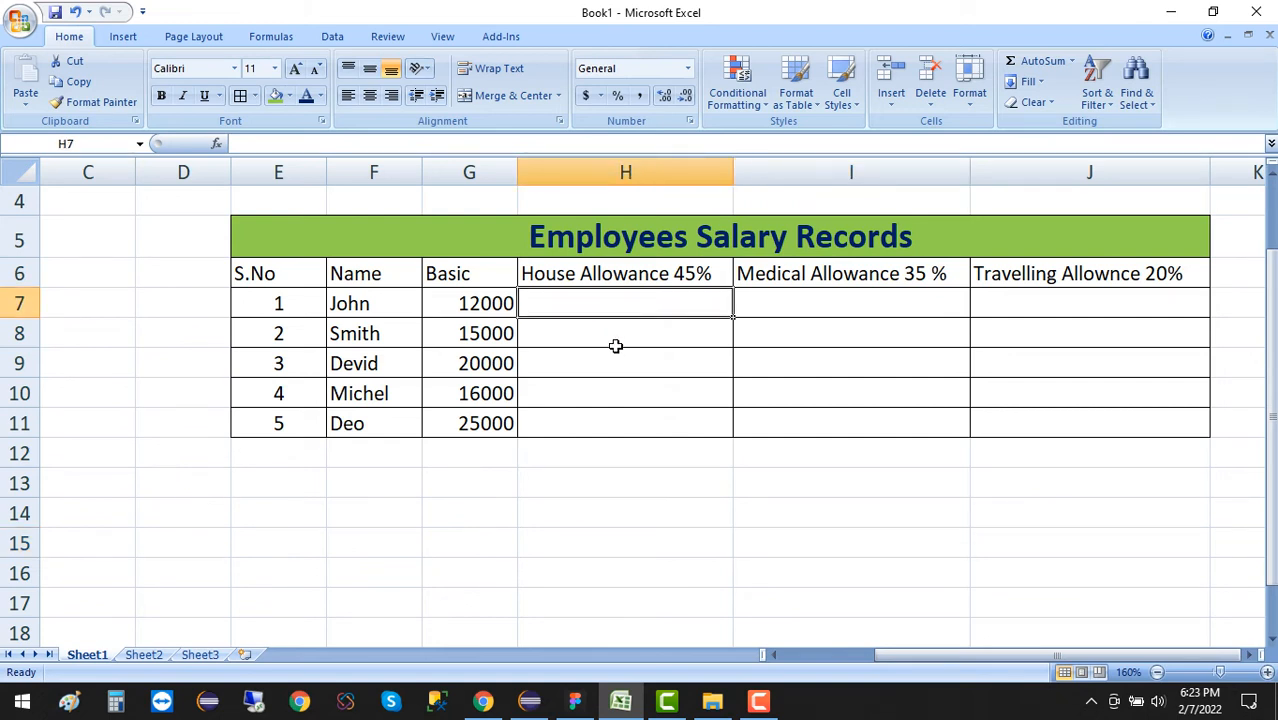
{"action": "left_click", "coordinate": [645, 421]}
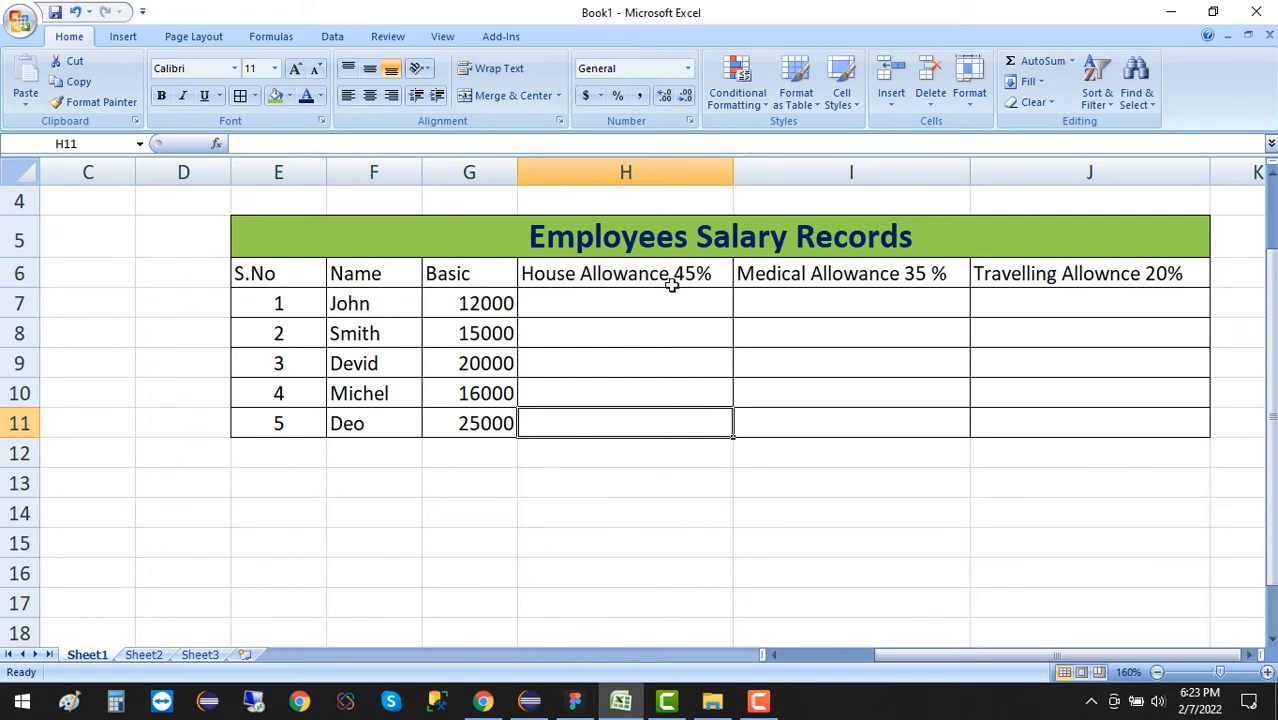
- Try a narrower House Allowance column, and widen it back to fit its heading
{"action": "left_click_drag", "start_coordinate": [726, 172], "coordinate": [679, 172]}
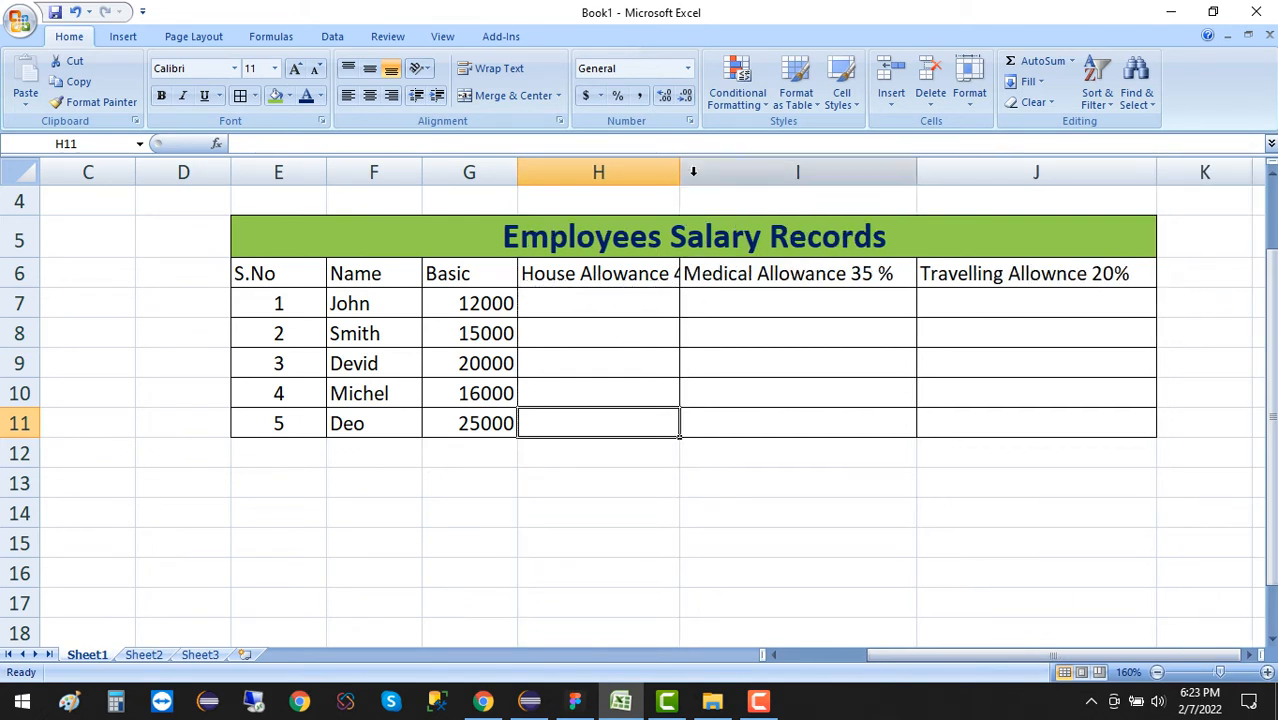
{"action": "left_click_drag", "start_coordinate": [681, 172], "coordinate": [734, 174]}
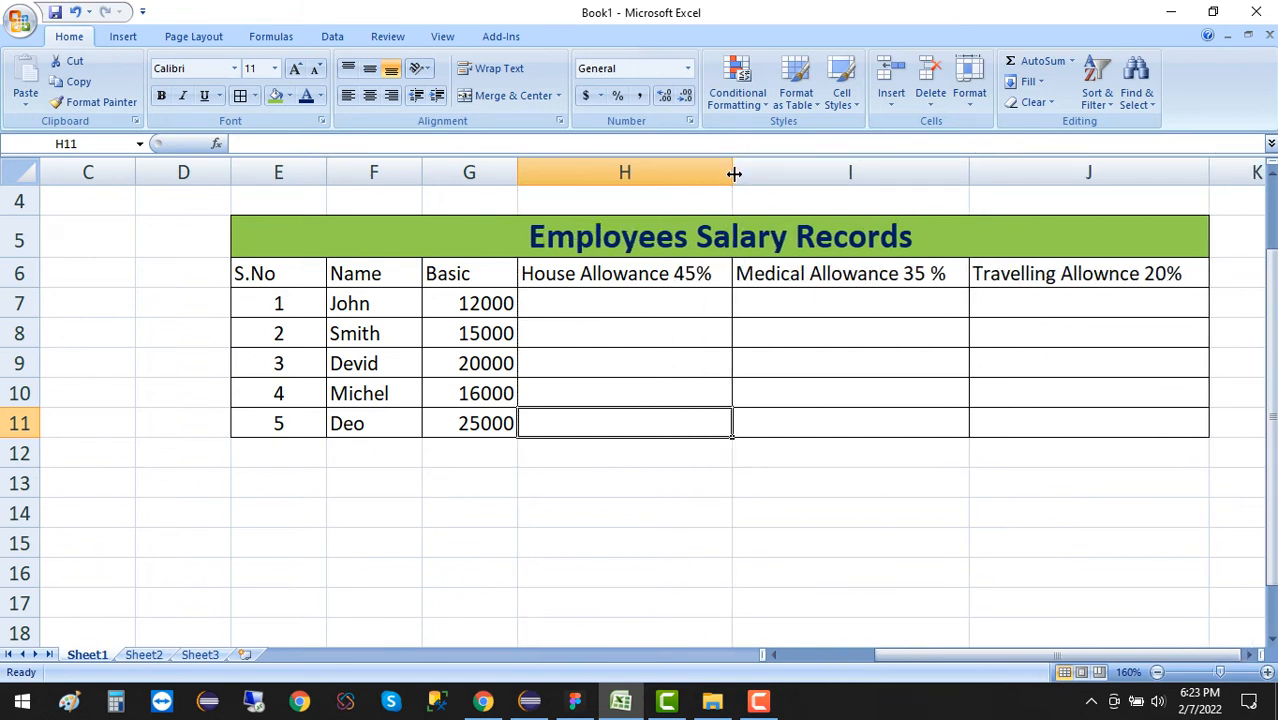
{"action": "left_click", "coordinate": [693, 318]}
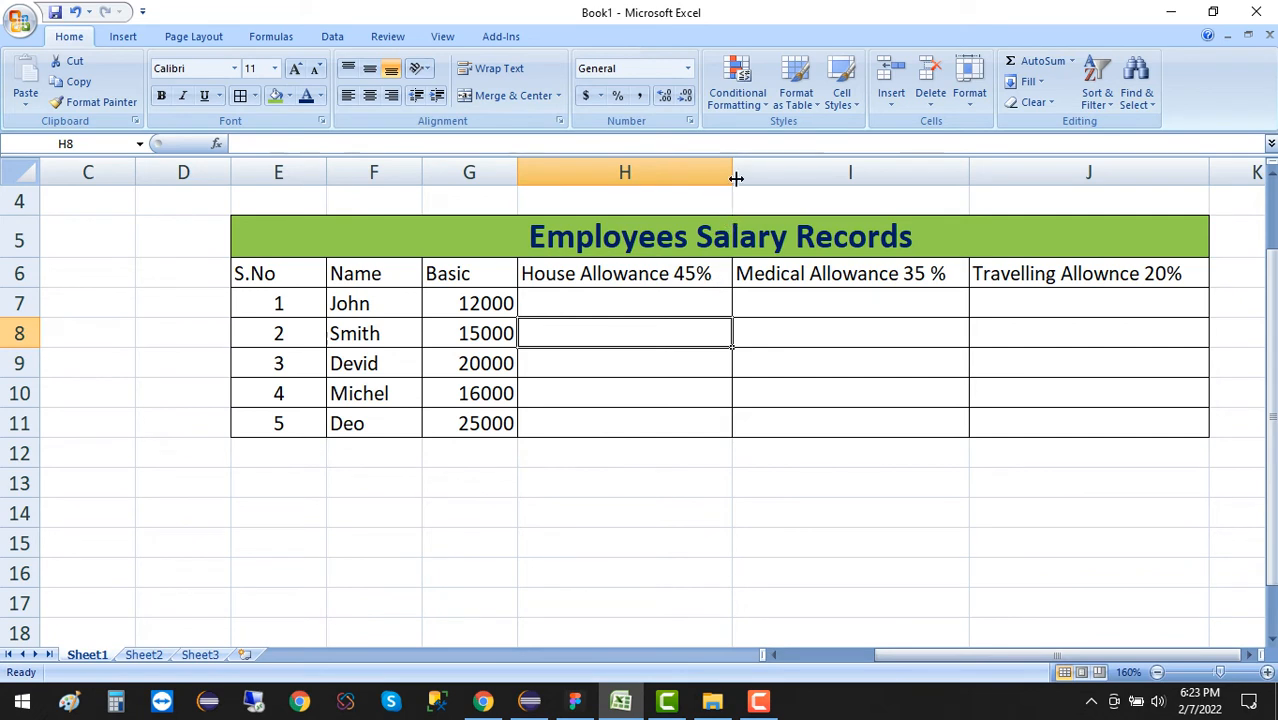
{"action": "left_click_drag", "start_coordinate": [734, 177], "coordinate": [679, 180]}
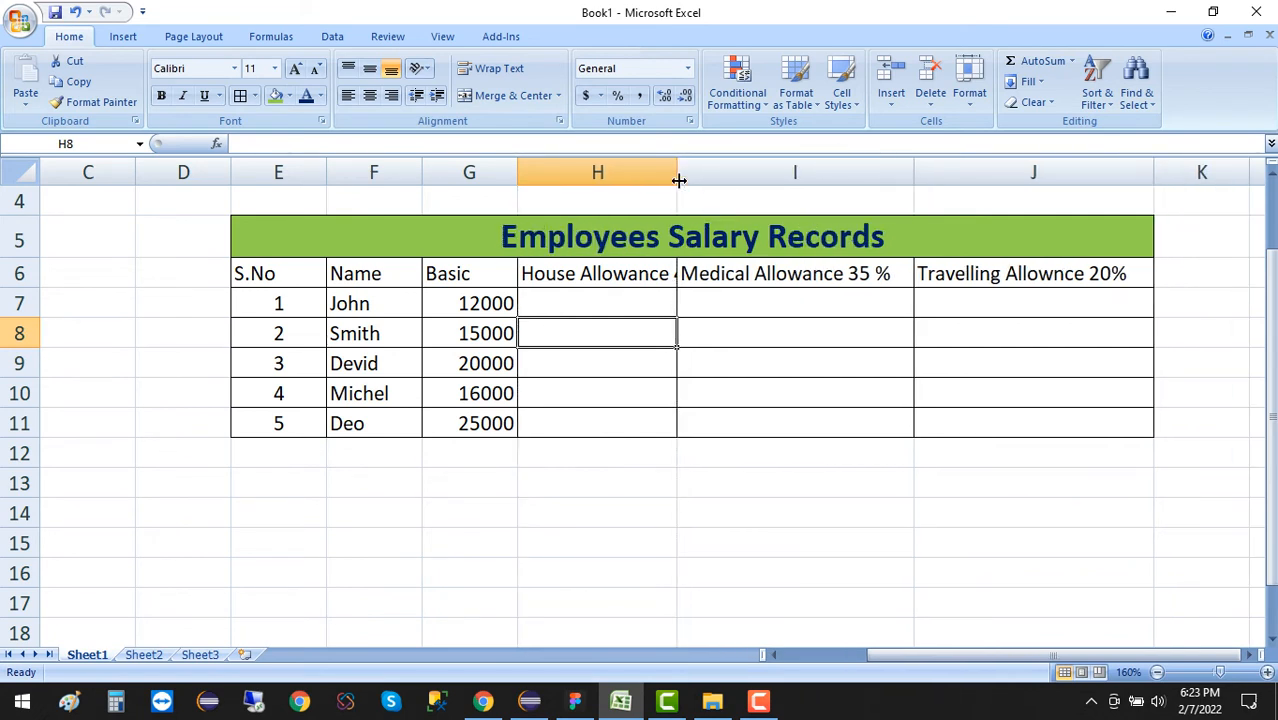
{"action": "double_click", "coordinate": [679, 180]}
{"action": "left_click", "coordinate": [700, 371]}
- Turn on text wrapping for the House, Medical and Travelling allowance headings in H6:J6
{"action": "mouse_move", "coordinate": [647, 277]}
{"action": "left_mouse_down"}
{"action": "mouse_move", "coordinate": [1068, 282]}
{"action": "mouse_move", "coordinate": [1067, 302]}
{"action": "mouse_move", "coordinate": [1067, 277]}
{"action": "mouse_move", "coordinate": [655, 277]}
{"action": "left_mouse_up"}
{"action": "left_click", "coordinate": [1081, 350]}
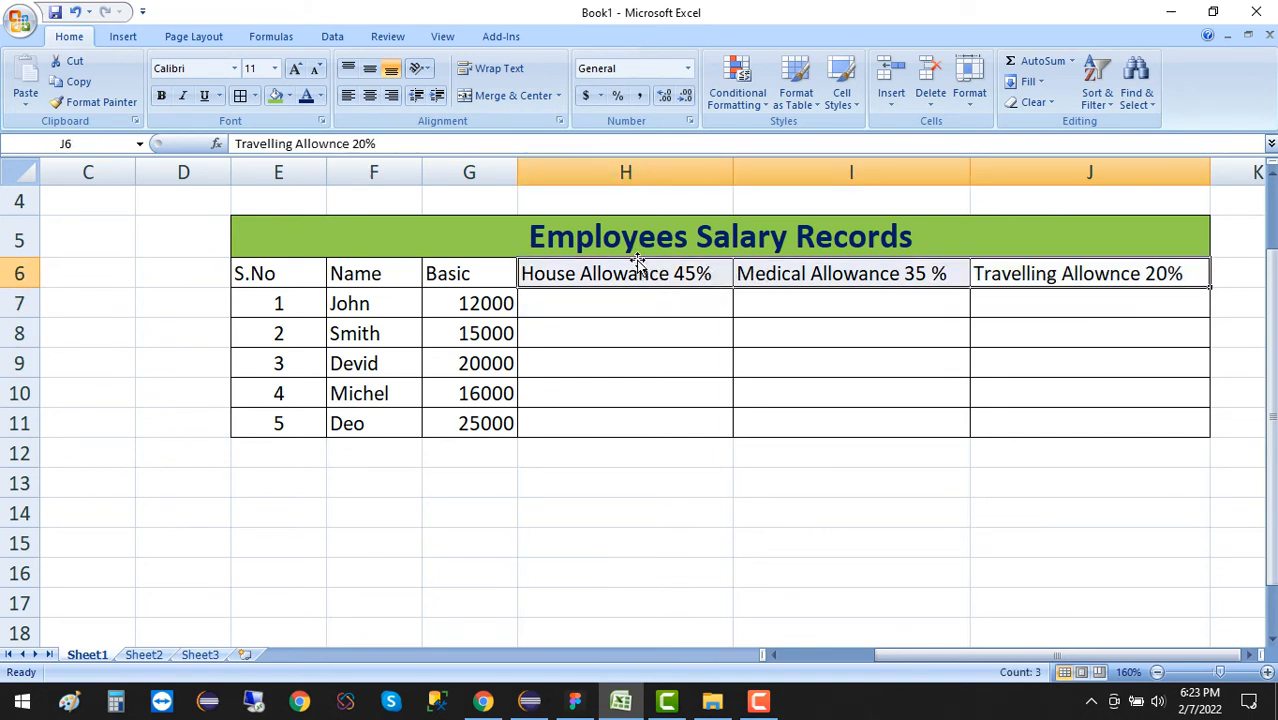
{"action": "left_click", "coordinate": [496, 70]}
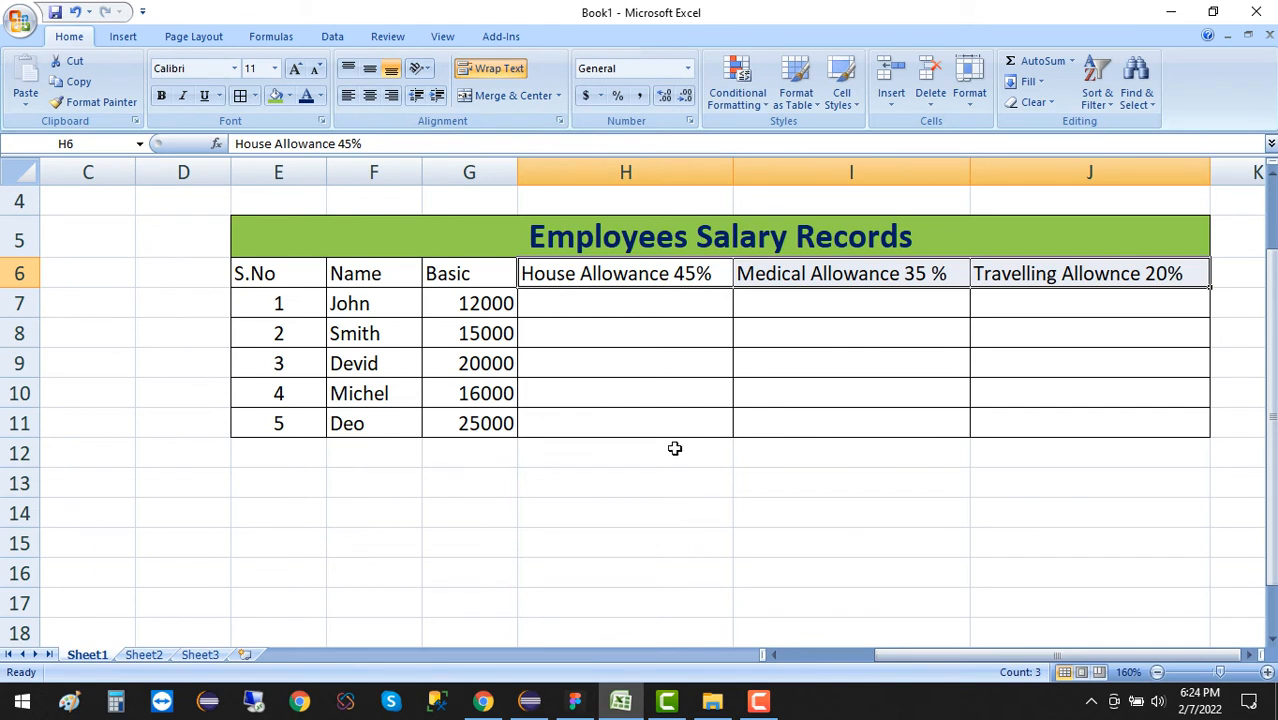
{"action": "left_click", "coordinate": [501, 76]}
- Narrow the three allowance columns H, I and J, and auto-fit the height of heading row 6 to the wrapped text
{"action": "left_click_drag", "start_coordinate": [732, 175], "coordinate": [645, 180]}
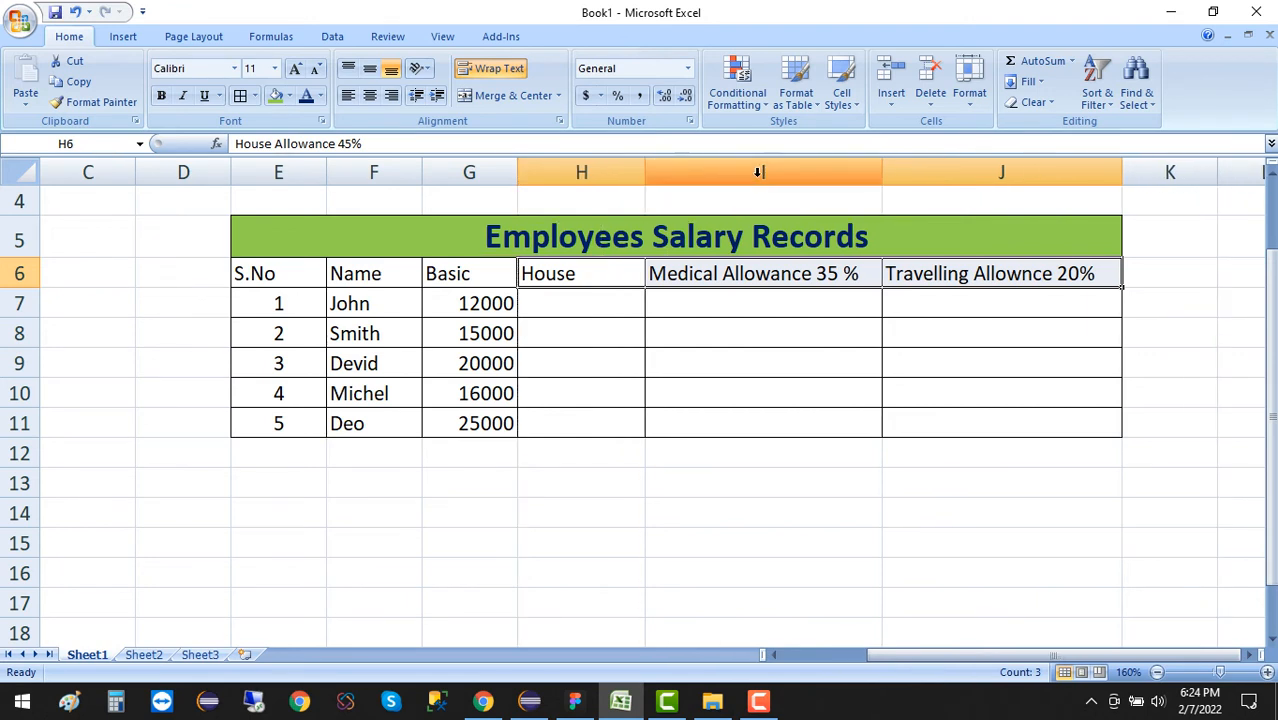
{"action": "left_click_drag", "start_coordinate": [879, 176], "coordinate": [790, 179]}
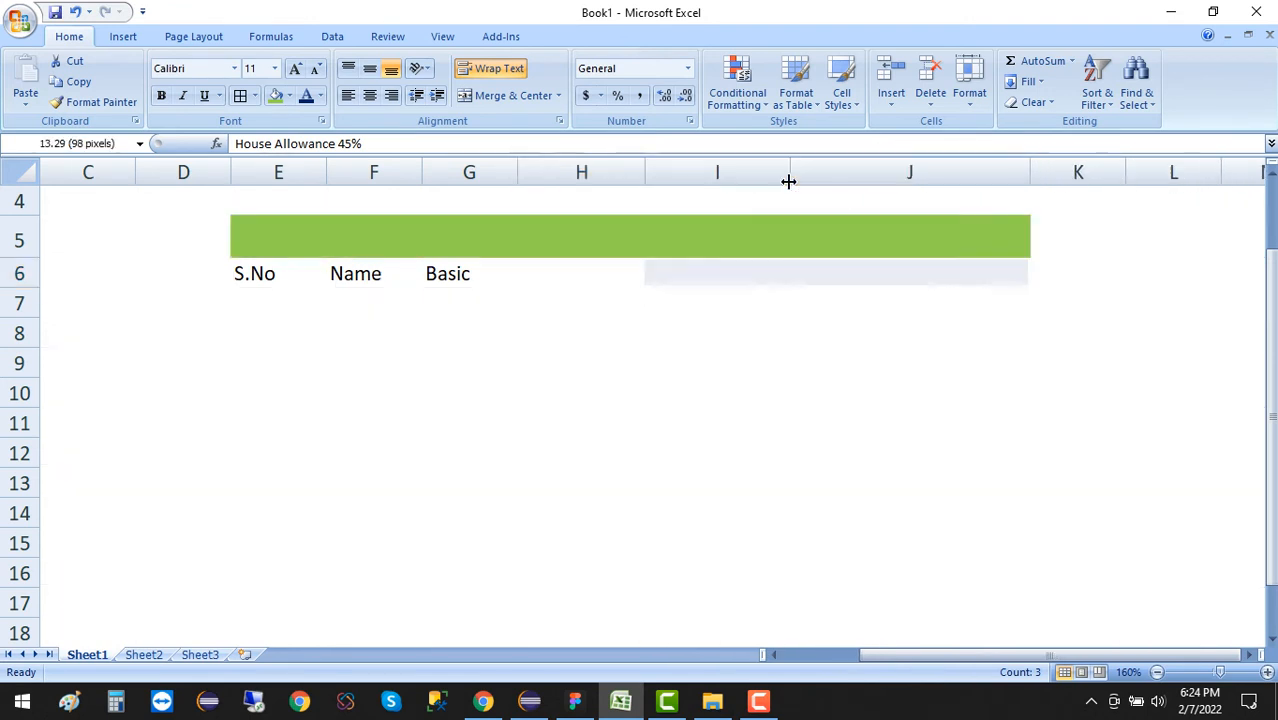
{"action": "left_click_drag", "start_coordinate": [1034, 176], "coordinate": [928, 186]}
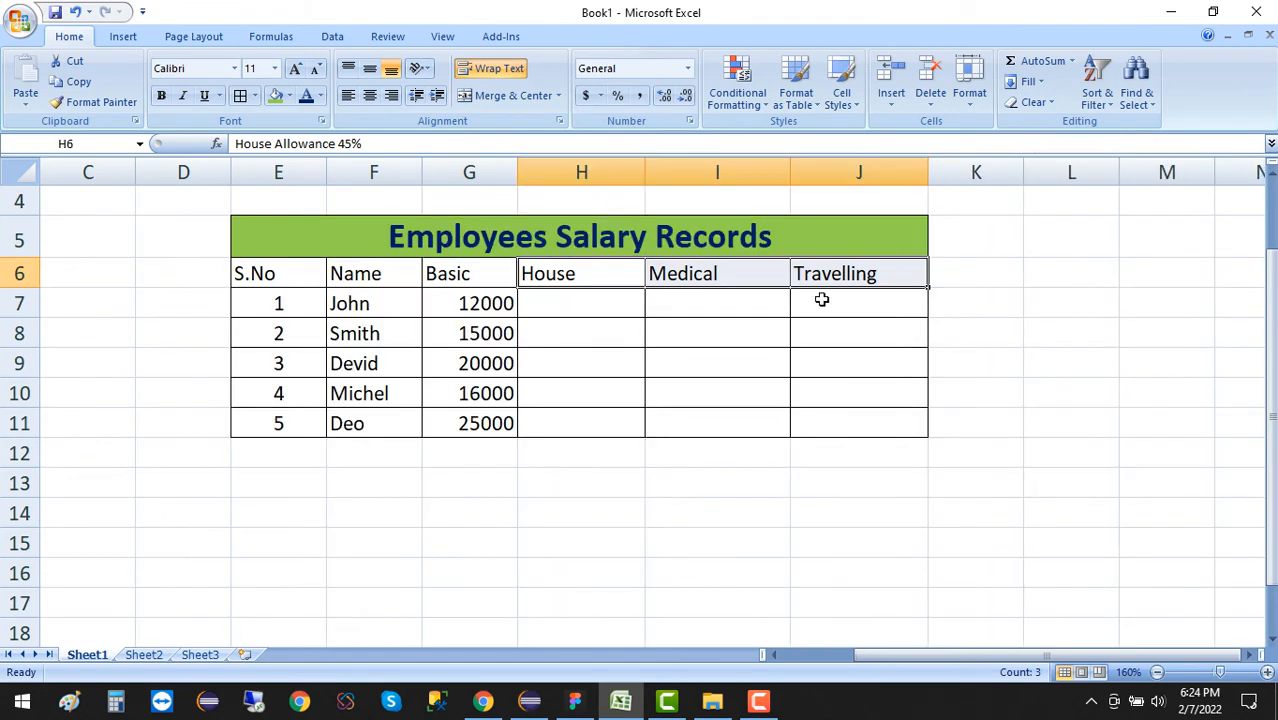
{"action": "double_click", "coordinate": [24, 288]}
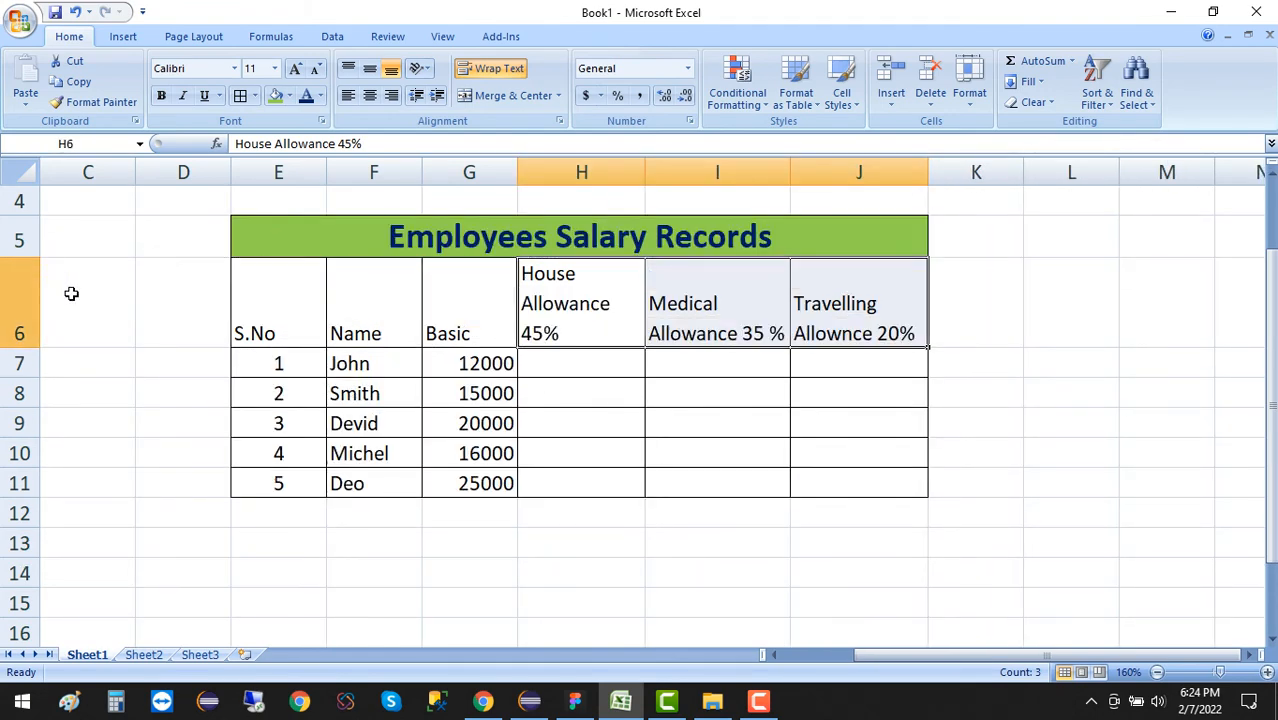
- Center the three allowance headings horizontally and narrow the Medical and Travelling columns until their headings wrap onto three lines
{"action": "mouse_move", "coordinate": [603, 330]}
{"action": "left_mouse_down"}
{"action": "mouse_move", "coordinate": [585, 283]}
{"action": "mouse_move", "coordinate": [840, 303]}
{"action": "left_mouse_up"}
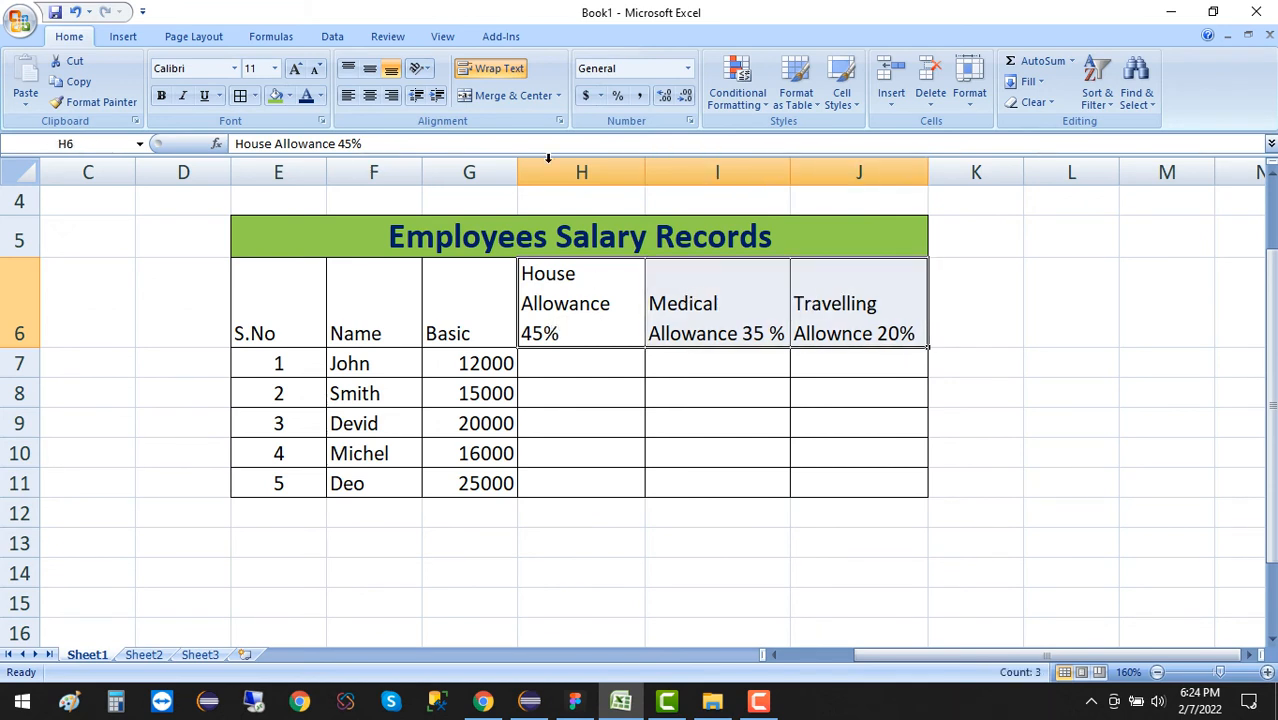
{"action": "left_click", "coordinate": [370, 97]}
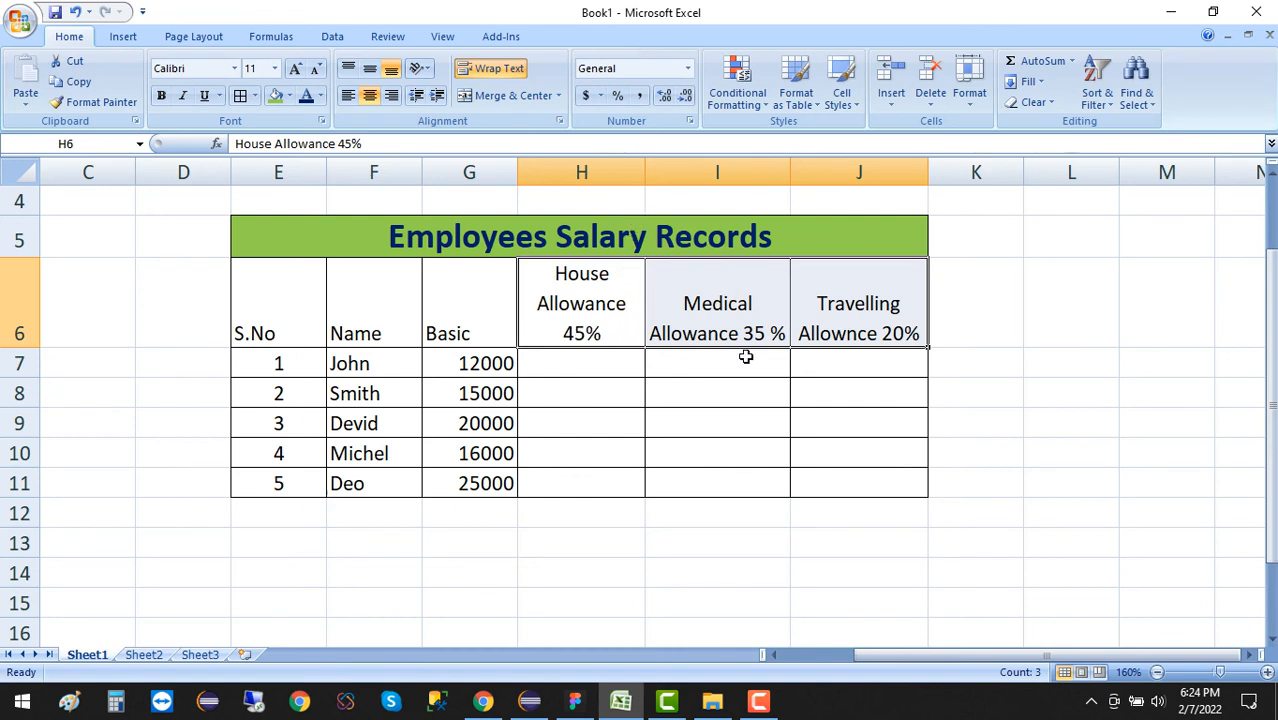
{"action": "left_click_drag", "start_coordinate": [790, 171], "coordinate": [763, 172]}
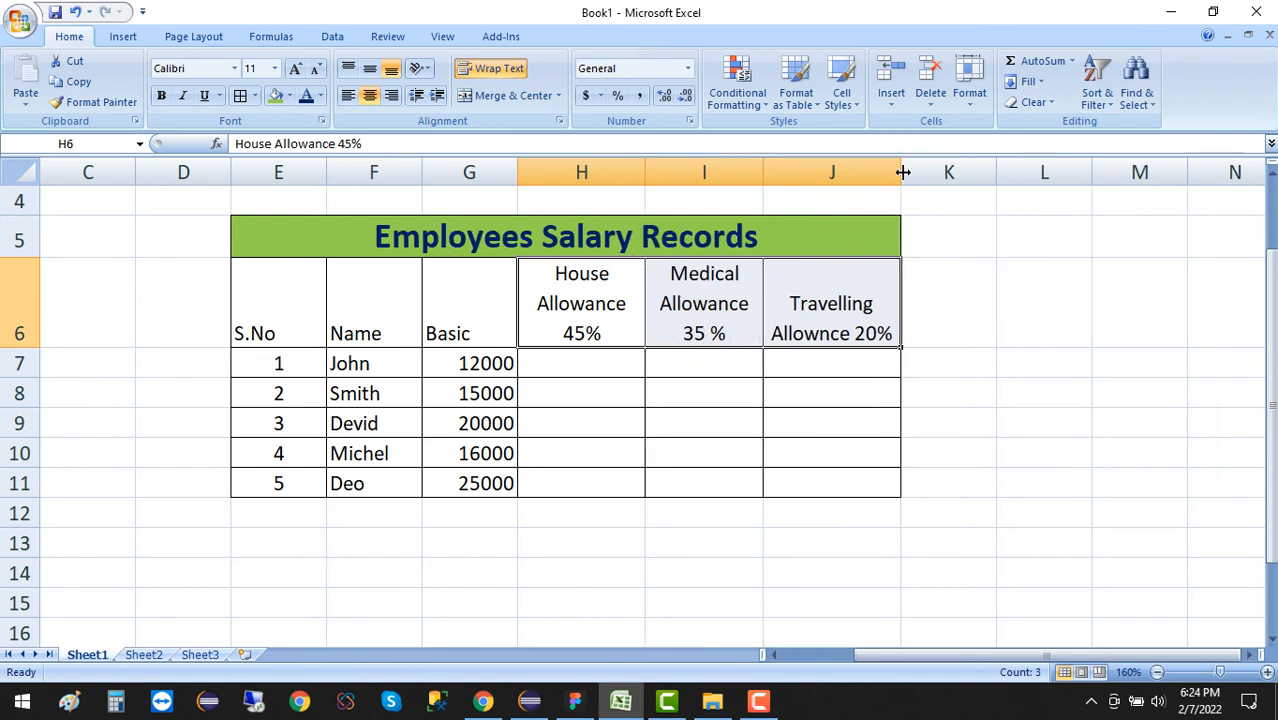
{"action": "left_click_drag", "start_coordinate": [901, 170], "coordinate": [870, 172]}
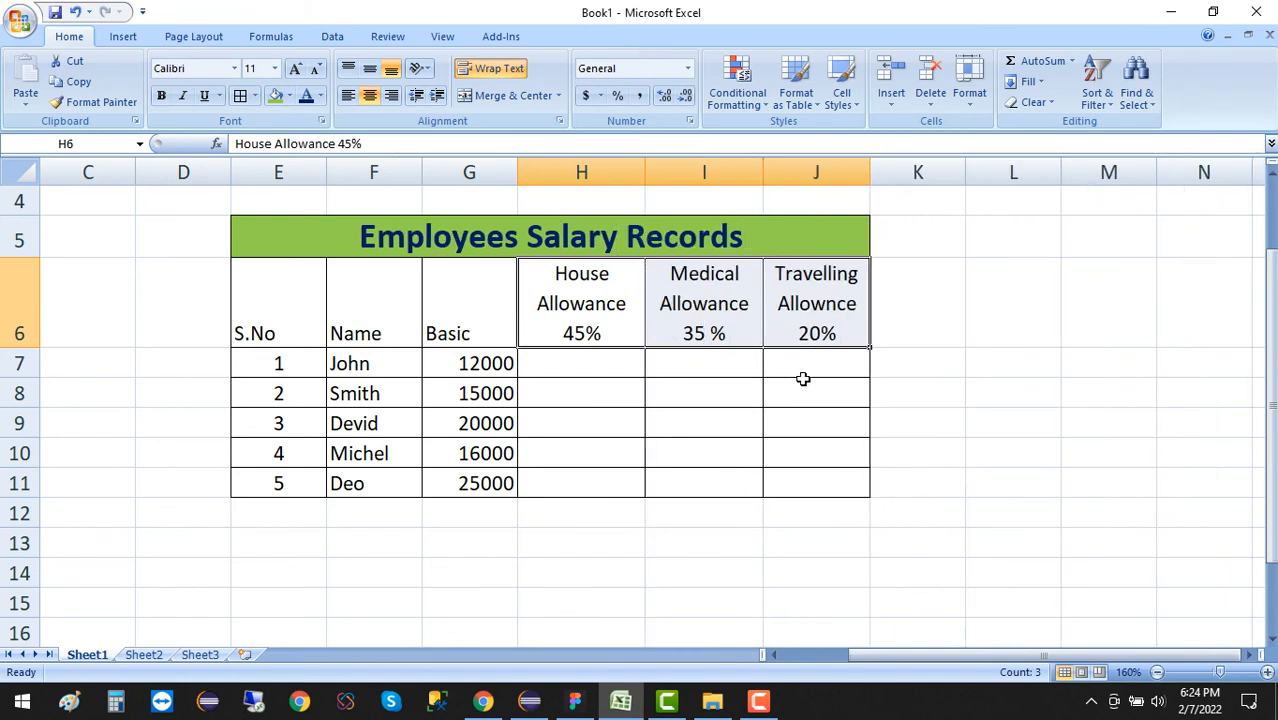
- Make the three allowance headings in H6:J6 bold, keeping them centered
{"action": "left_click", "coordinate": [921, 387]}
{"action": "left_click_drag", "start_coordinate": [732, 328], "coordinate": [602, 322]}
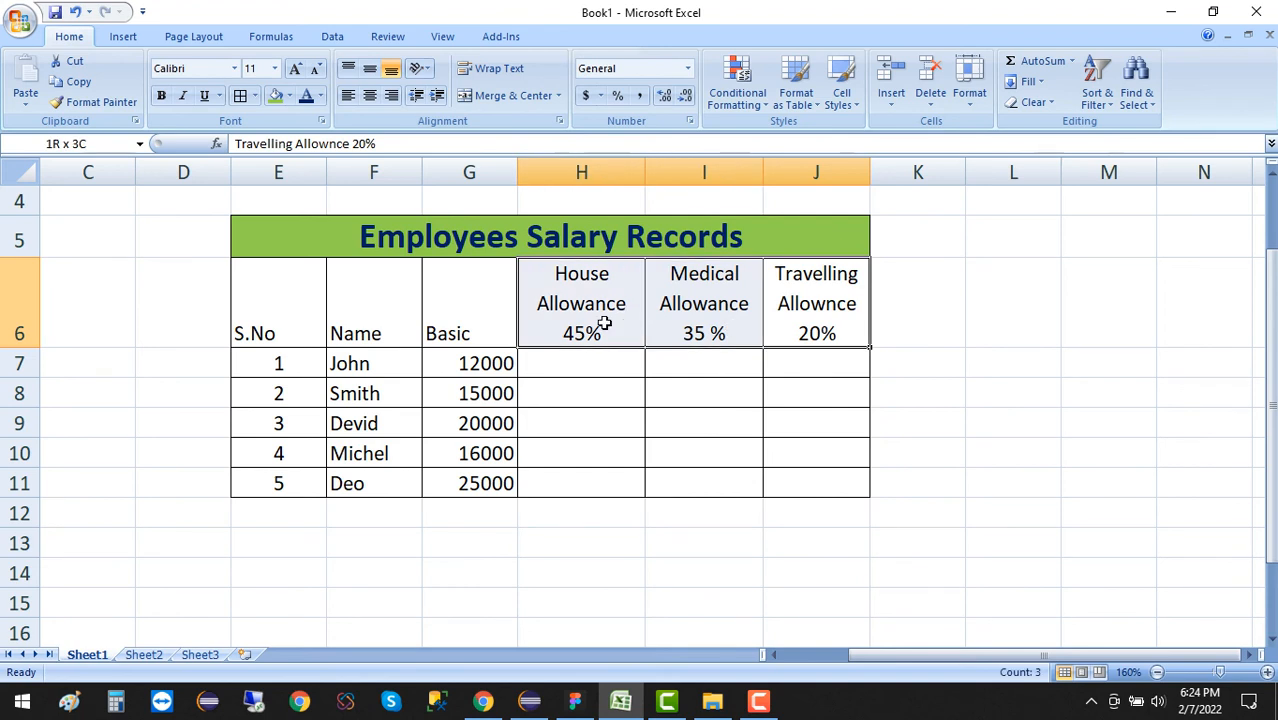
{"action": "left_click", "coordinate": [370, 95]}
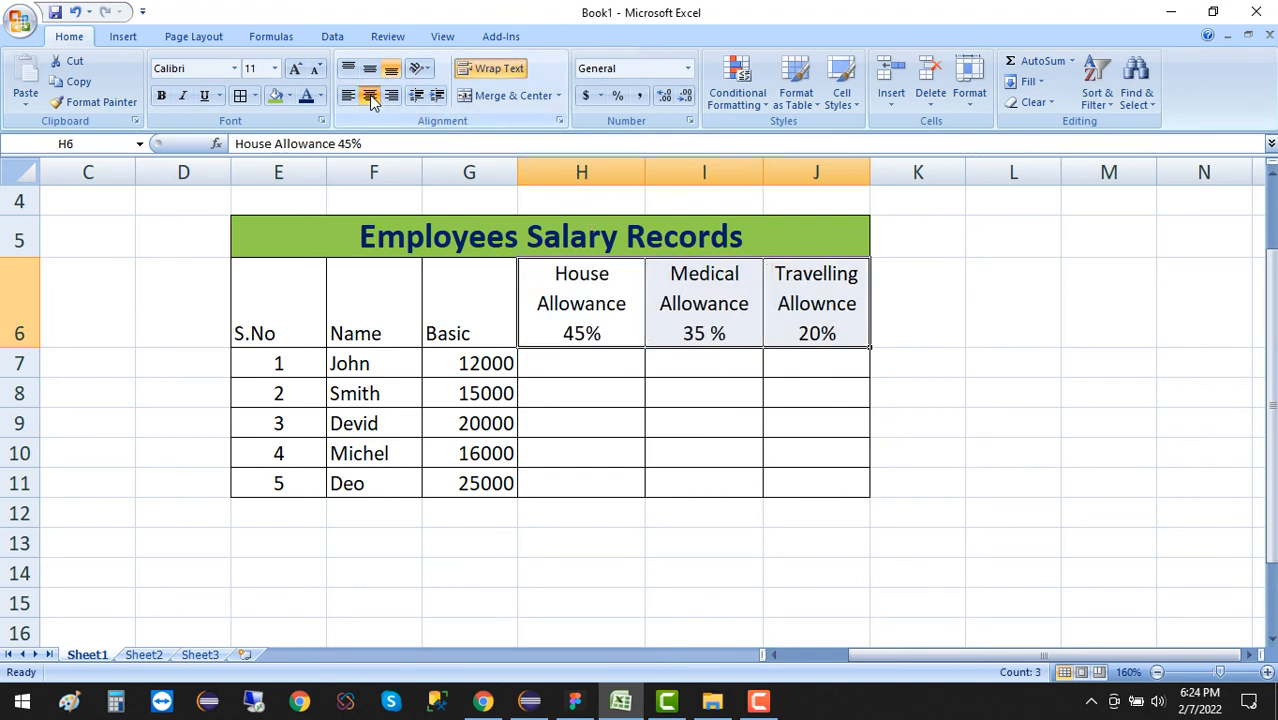
{"action": "left_click", "coordinate": [161, 96]}
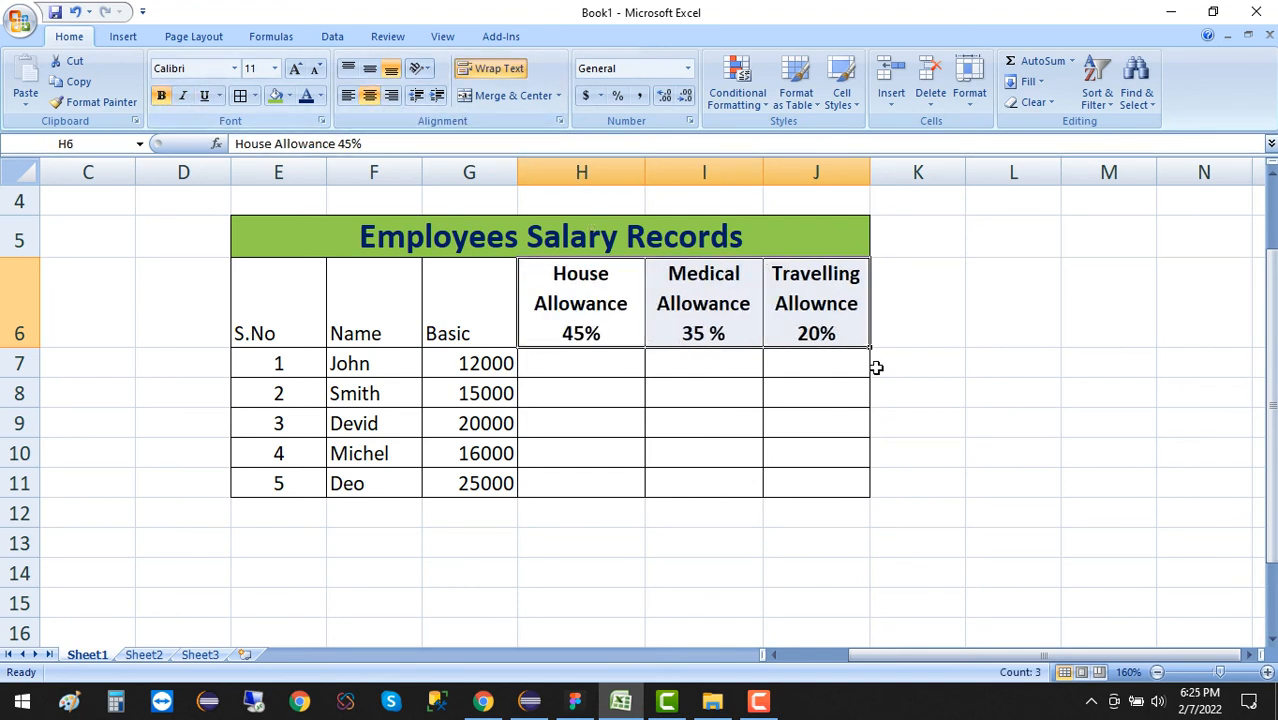
{"action": "left_click", "coordinate": [626, 331]}
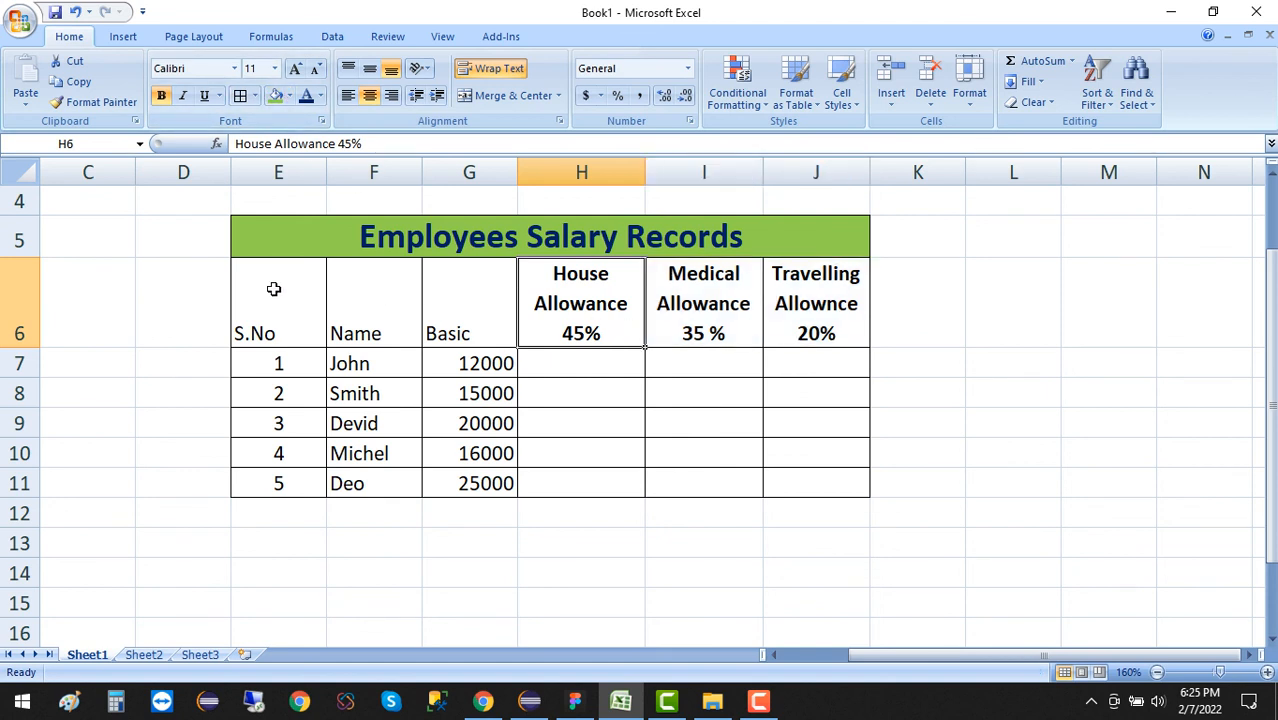
- Center the S.No, Name and Basic headings in E6:G6 both horizontally and vertically
{"action": "left_click_drag", "start_coordinate": [274, 286], "coordinate": [439, 300]}
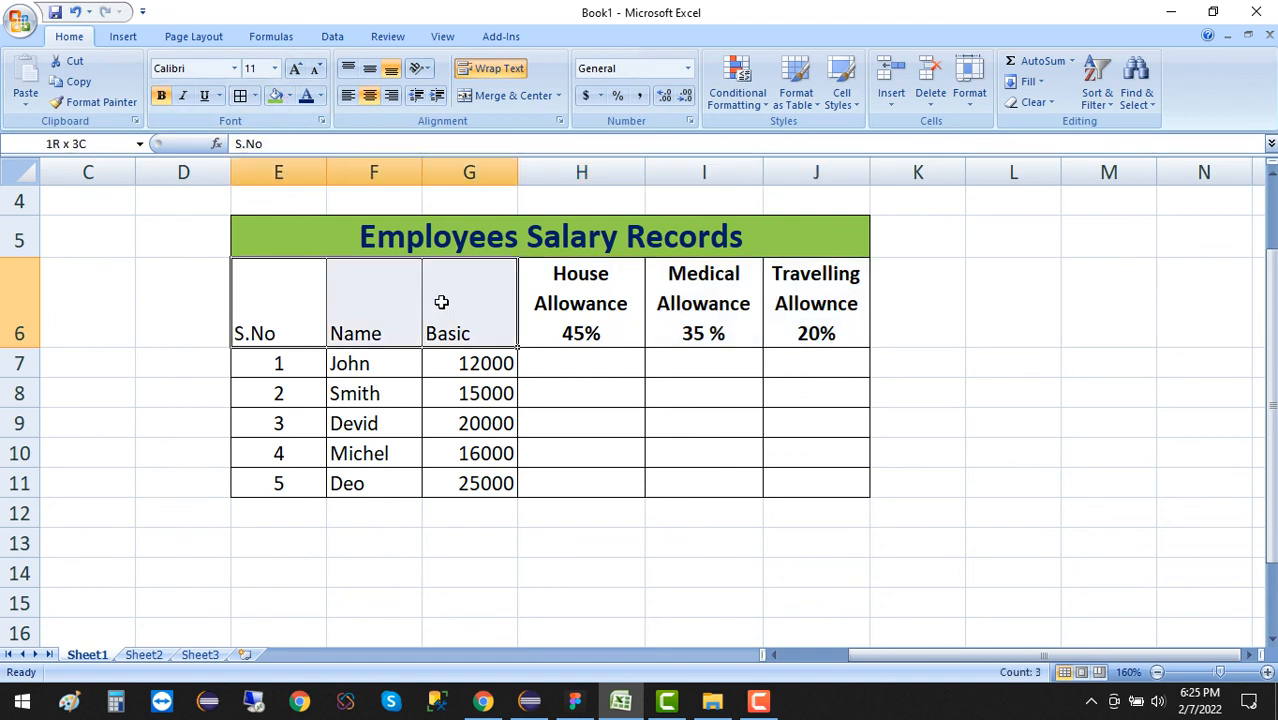
{"action": "left_click", "coordinate": [369, 95]}
{"action": "left_click", "coordinate": [369, 68]}
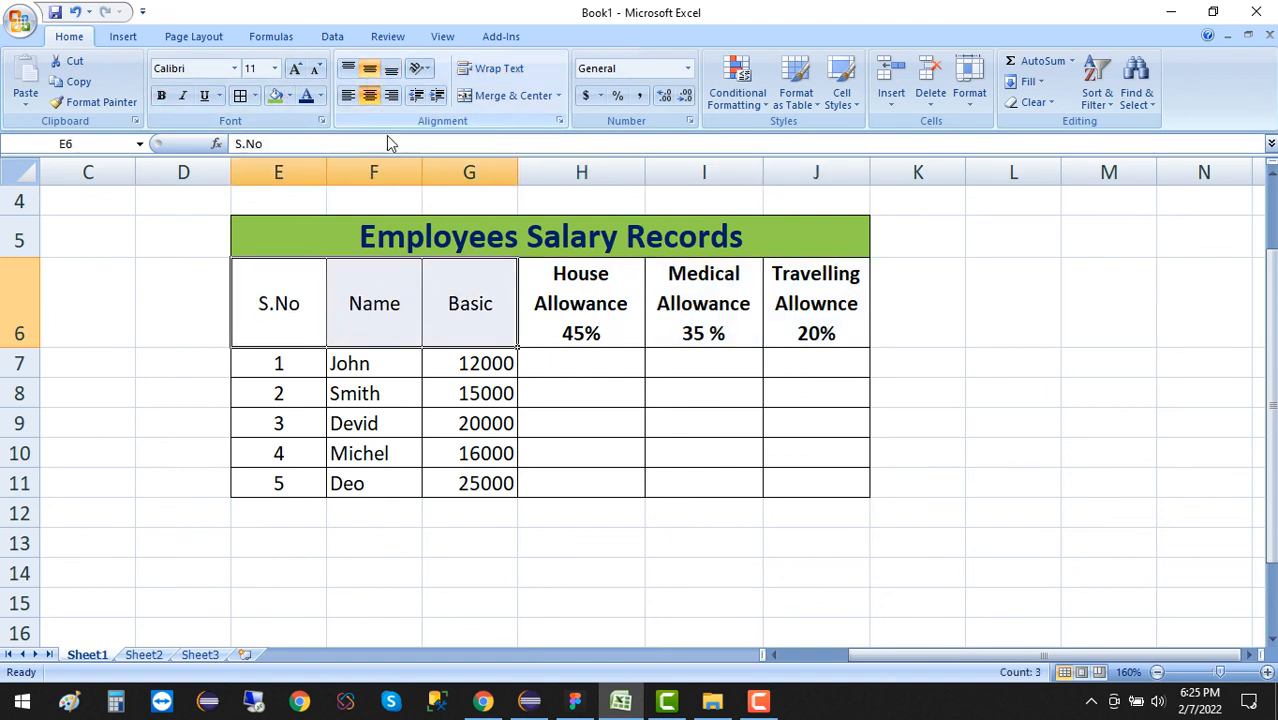
{"action": "left_click", "coordinate": [463, 449]}
- Fill the whole heading row E6:J6 with a light olive green theme color
{"action": "left_click_drag", "start_coordinate": [272, 287], "coordinate": [802, 323]}
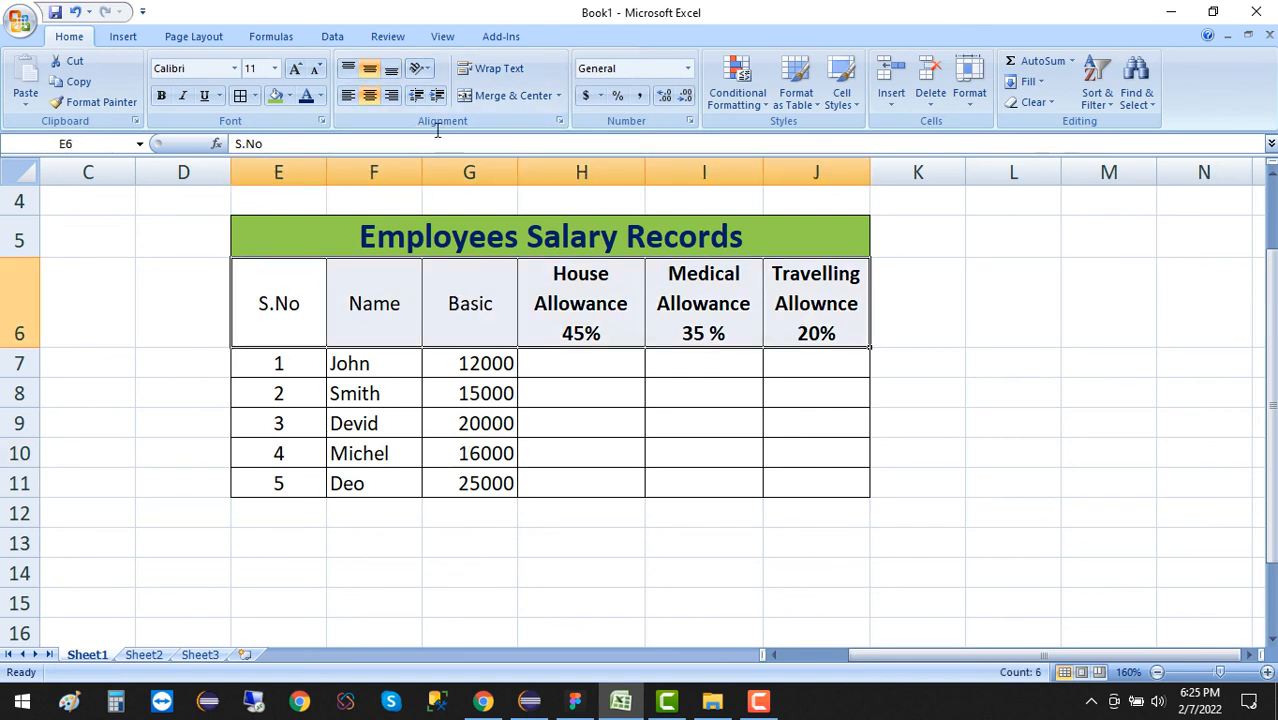
{"action": "left_click", "coordinate": [289, 96]}
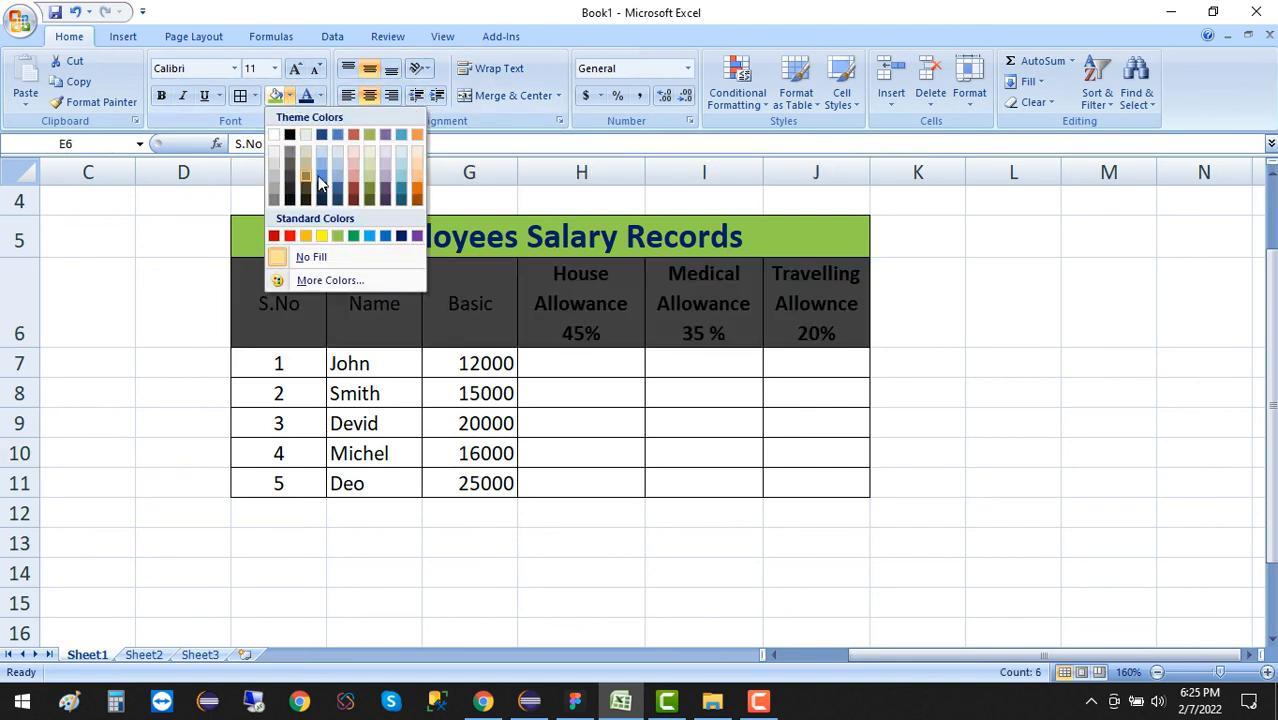
{"action": "left_click", "coordinate": [368, 168]}
{"action": "left_click", "coordinate": [1108, 423]}
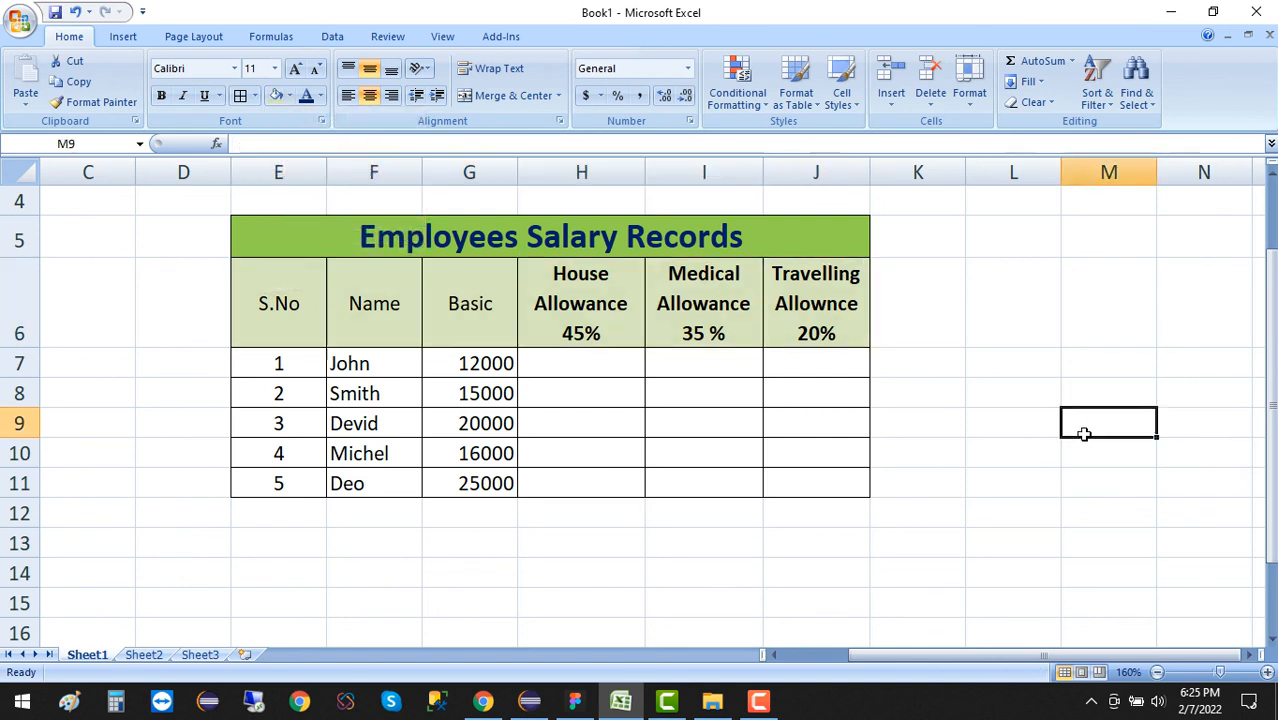
{"action": "left_click", "coordinate": [595, 345]}
{"action": "left_click", "coordinate": [594, 374]}
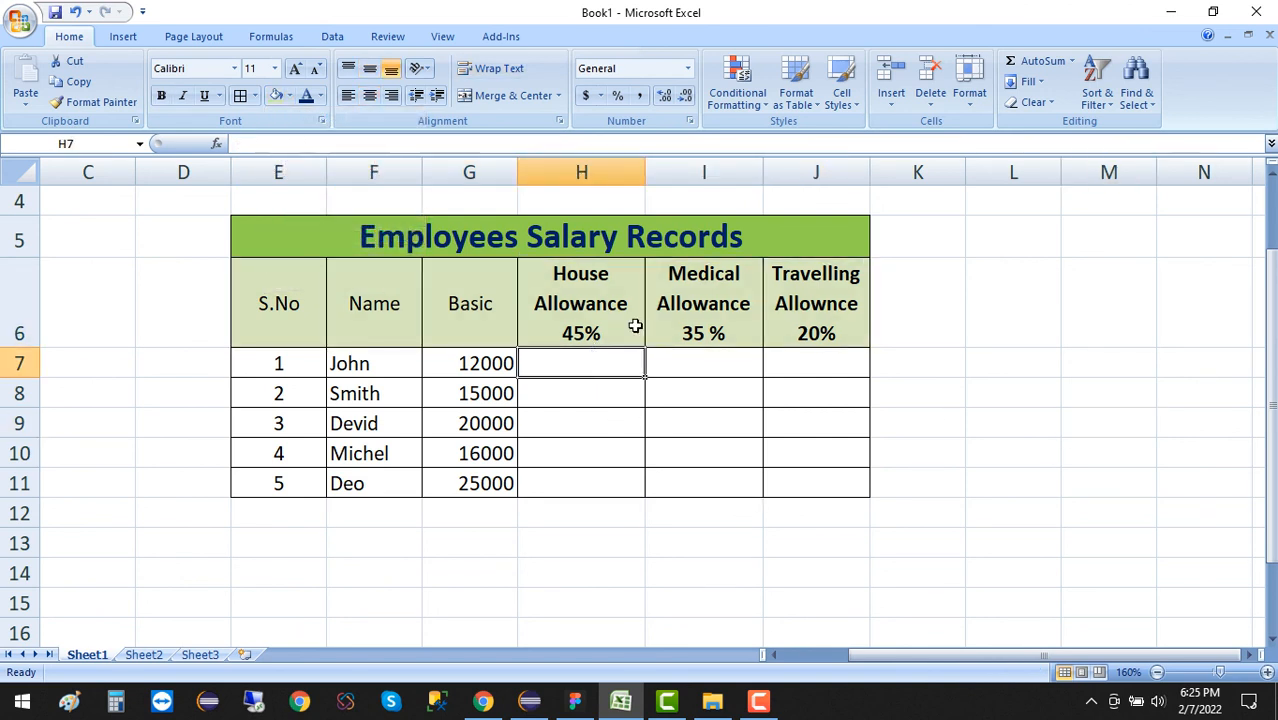
{"action": "left_click", "coordinate": [581, 448]}
{"action": "left_click", "coordinate": [584, 366]}
{"action": "left_click", "coordinate": [610, 289]}
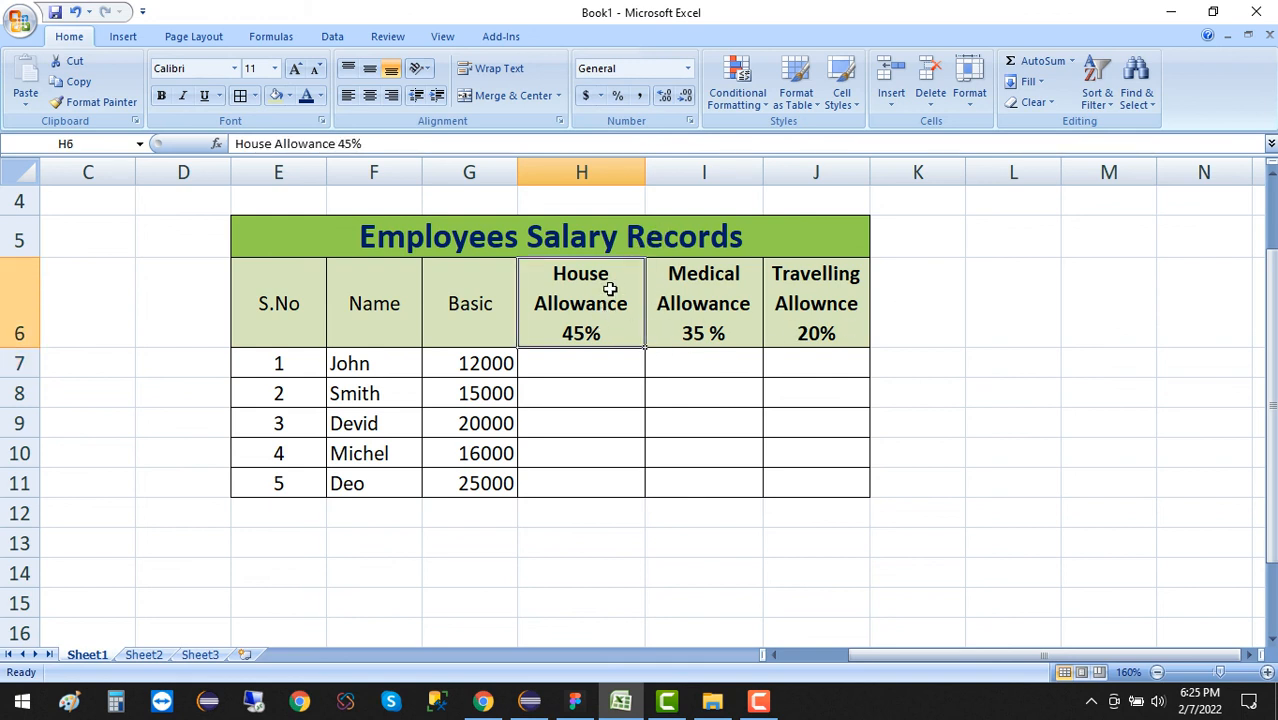
{"action": "left_click", "coordinate": [610, 398]}
{"action": "left_click", "coordinate": [611, 328]}
{"action": "left_click", "coordinate": [722, 297]}
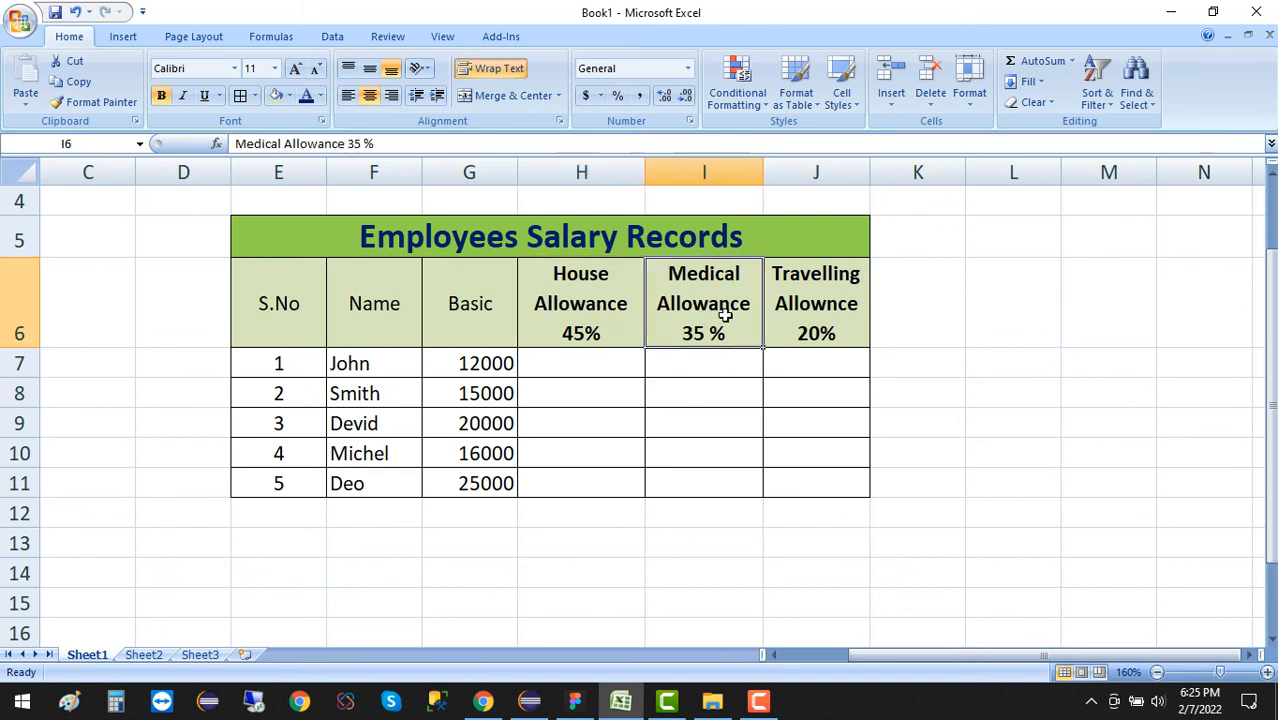
{"action": "left_click_drag", "start_coordinate": [824, 297], "coordinate": [304, 294]}
{"action": "left_click_drag", "start_coordinate": [285, 300], "coordinate": [259, 308]}
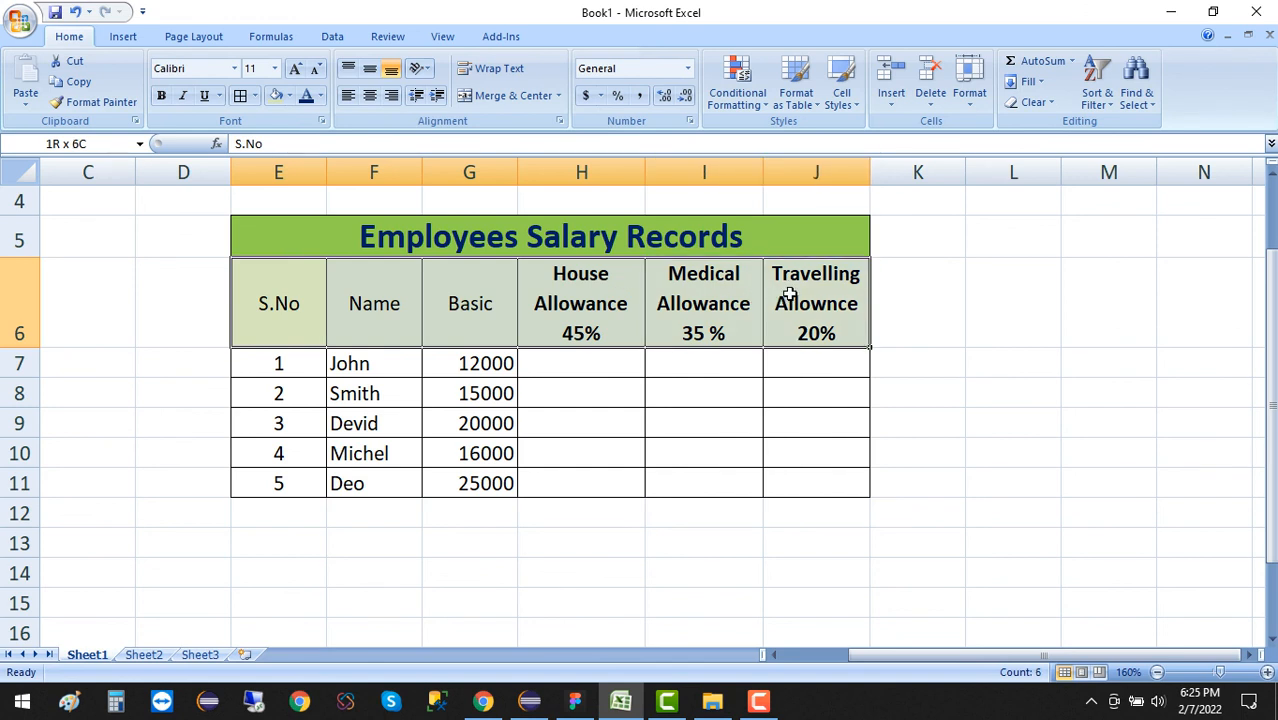
{"action": "left_click", "coordinate": [974, 369]}
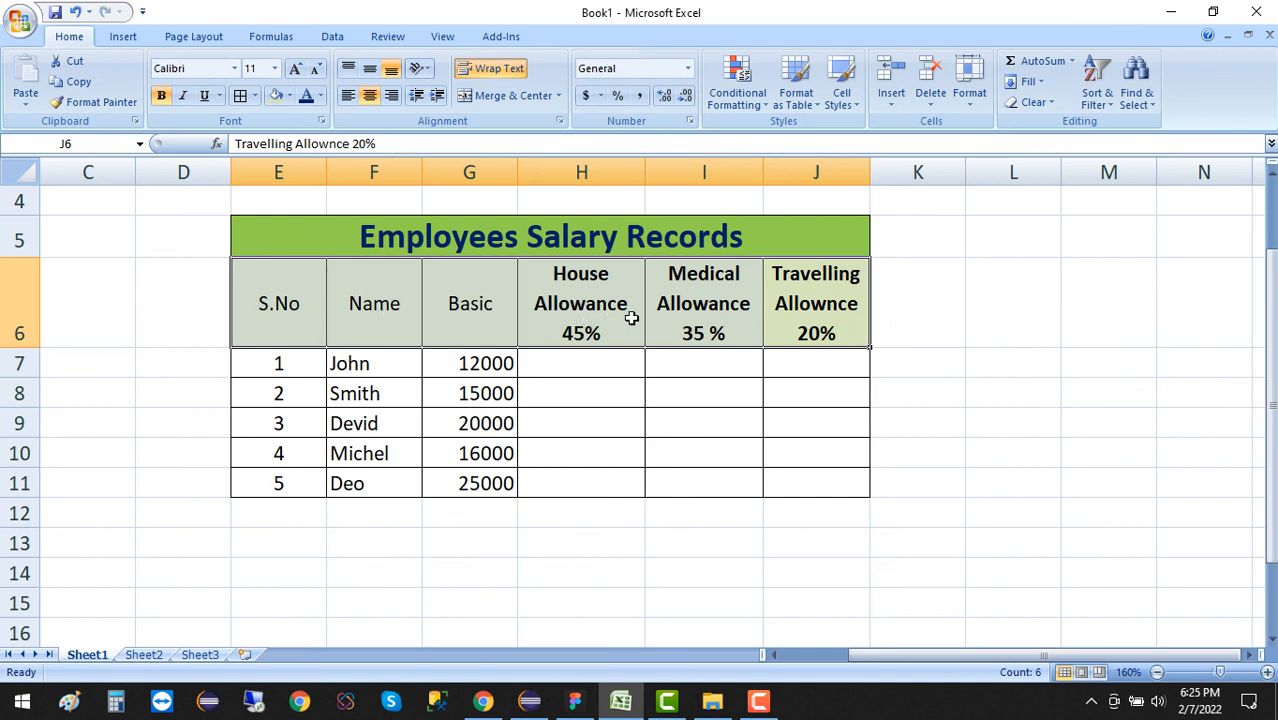
{"action": "left_click", "coordinate": [760, 703]}
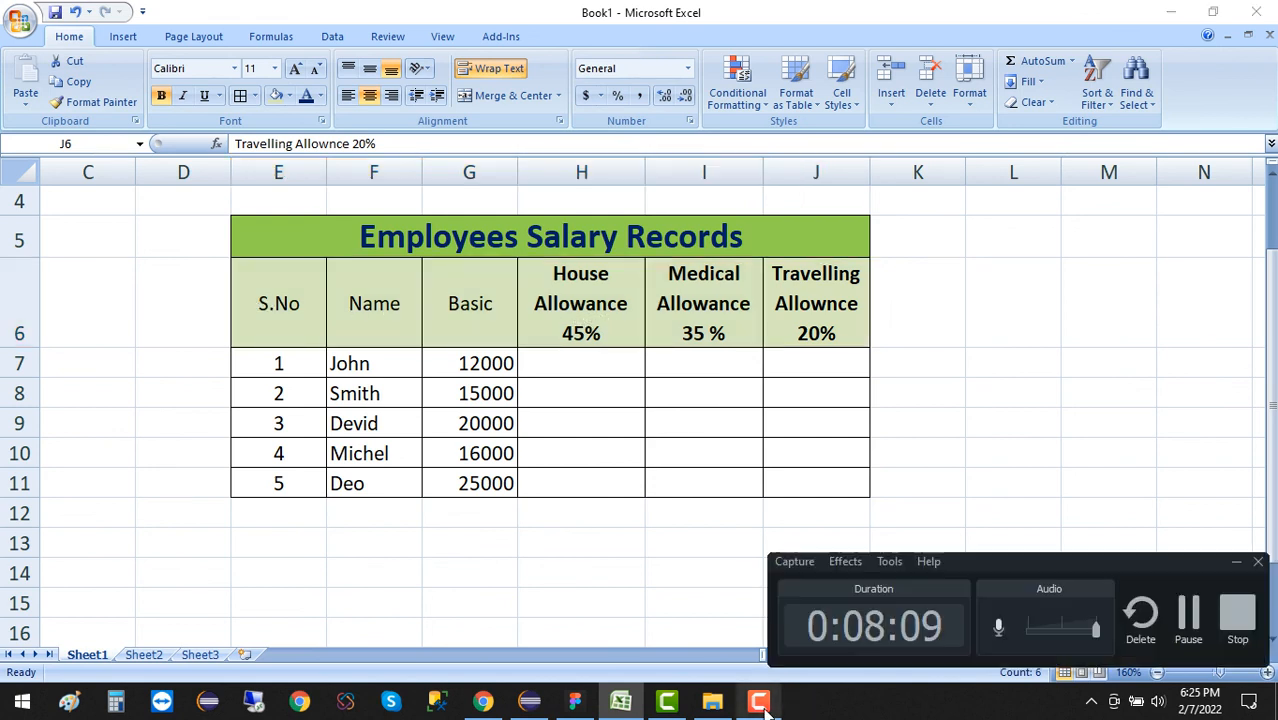